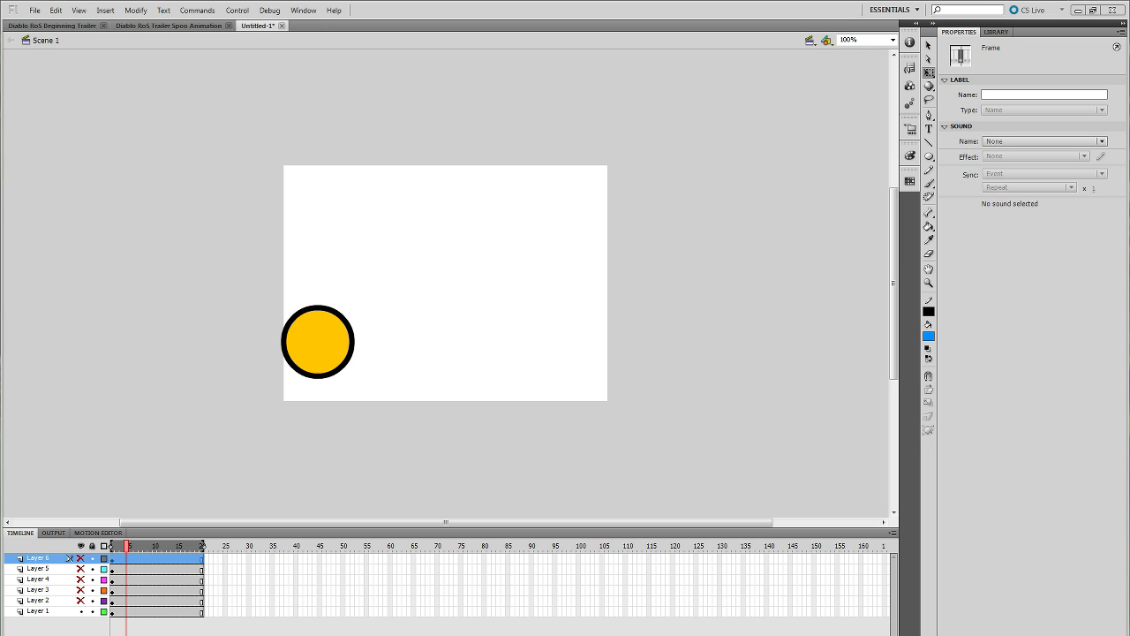
Step: Play the yellow ball's bounce and show Layer 2 to compare it with the red ball over frames 1 to 20
{"action": "left_click_drag", "start_coordinate": [128, 550], "coordinate": [206, 552]}
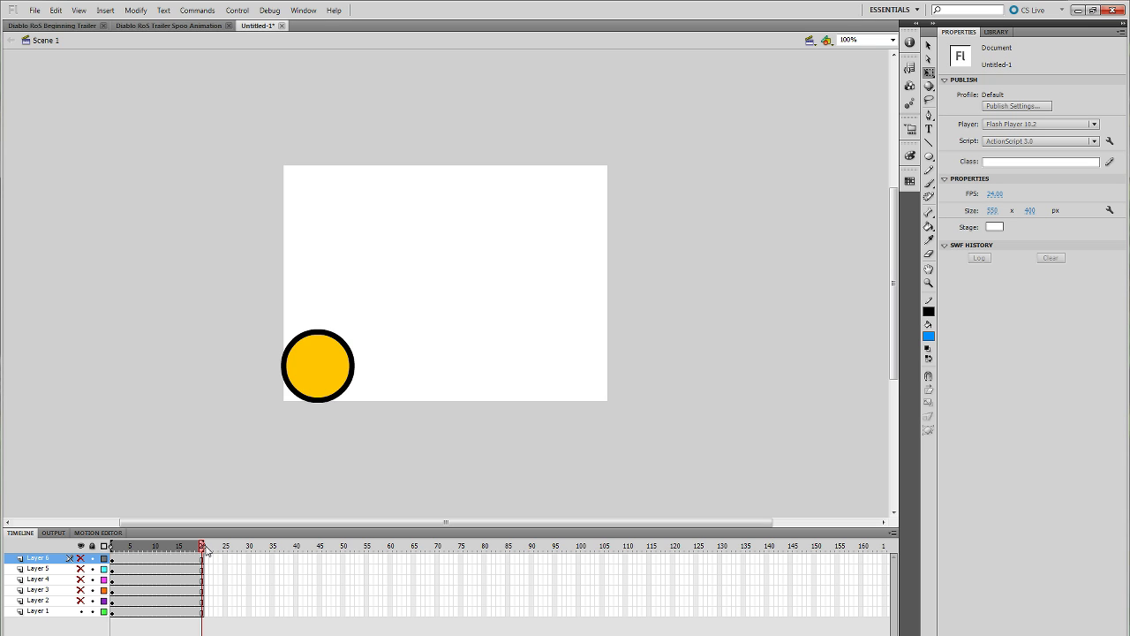
{"action": "key", "text": "Return"}
{"action": "left_click", "coordinate": [81, 601]}
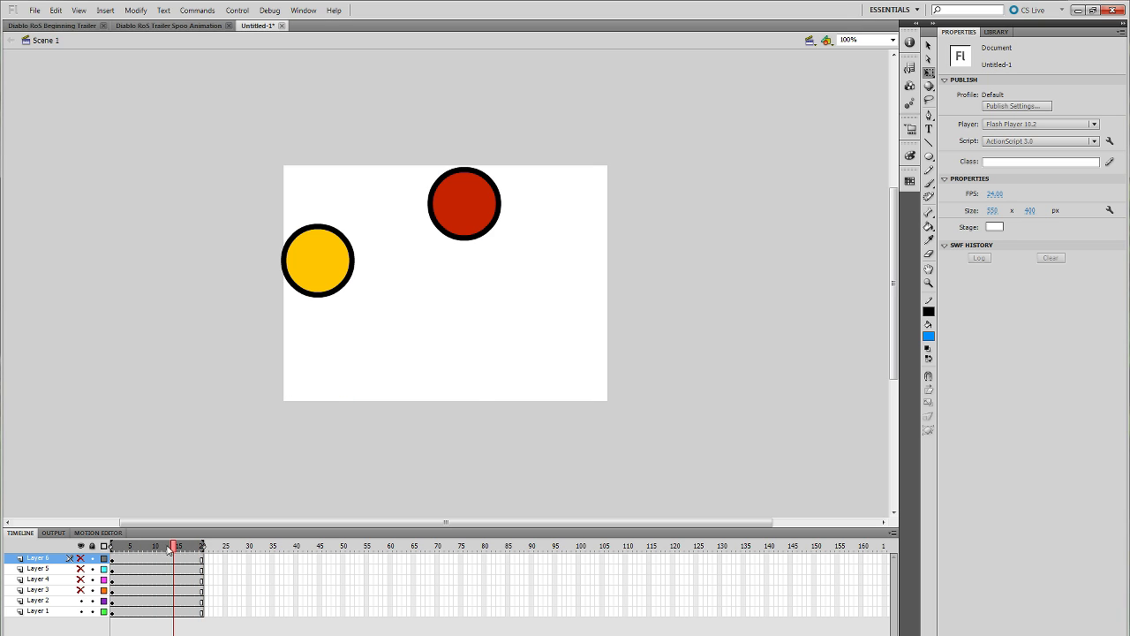
{"action": "left_click", "coordinate": [117, 547]}
{"action": "left_click", "coordinate": [114, 547]}
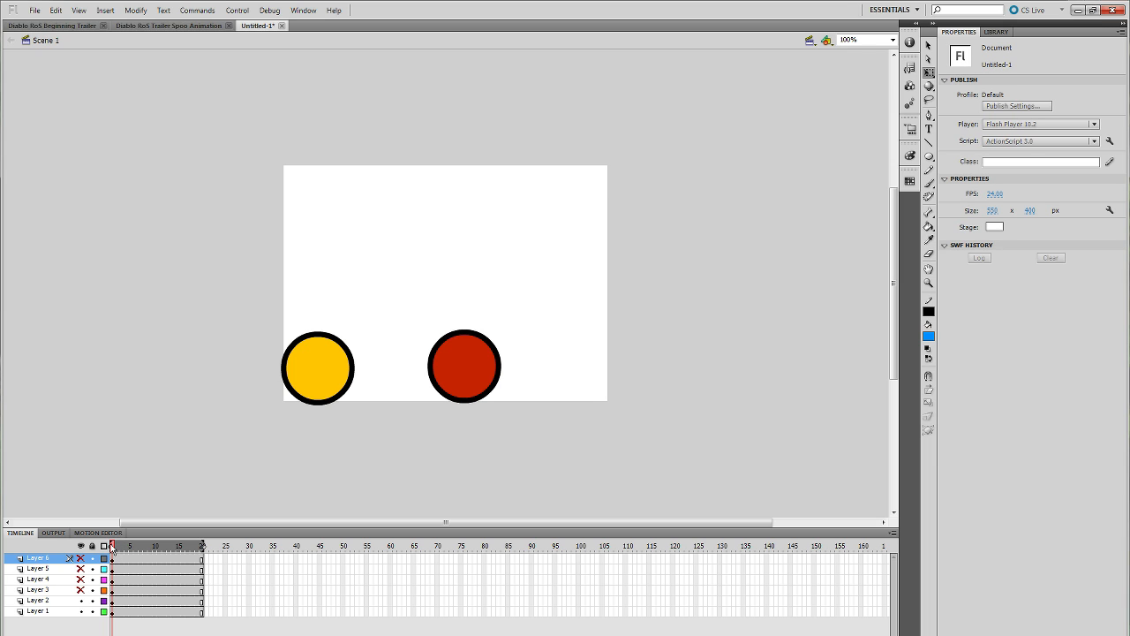
{"action": "key", "text": "Return"}
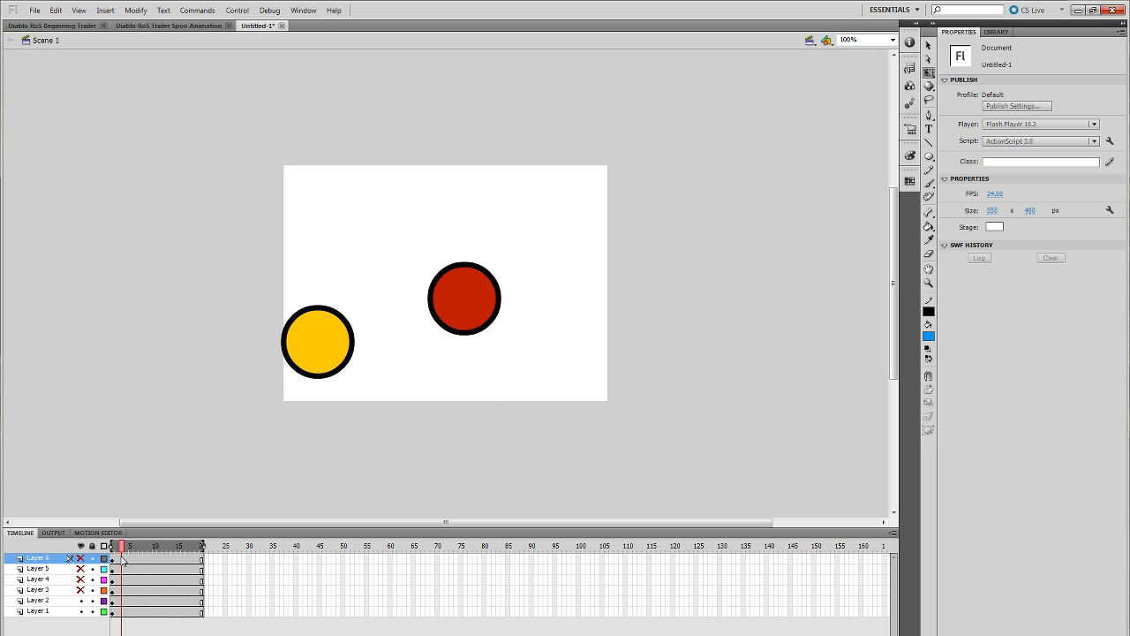
{"action": "left_click_drag", "start_coordinate": [128, 559], "coordinate": [203, 558]}
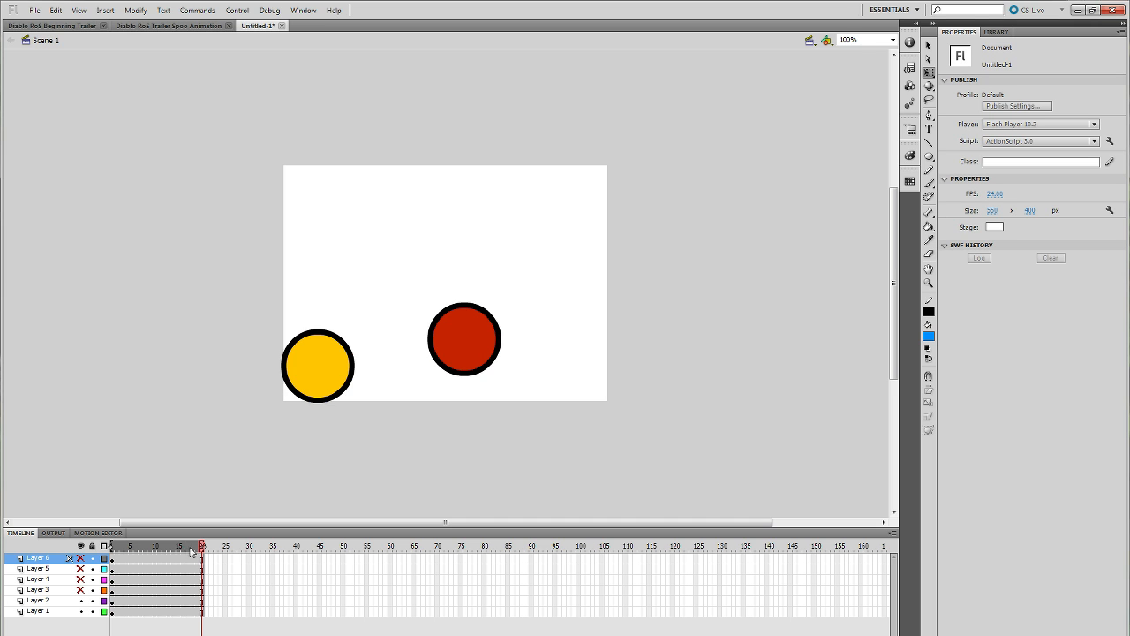
{"action": "key", "text": "Return"}
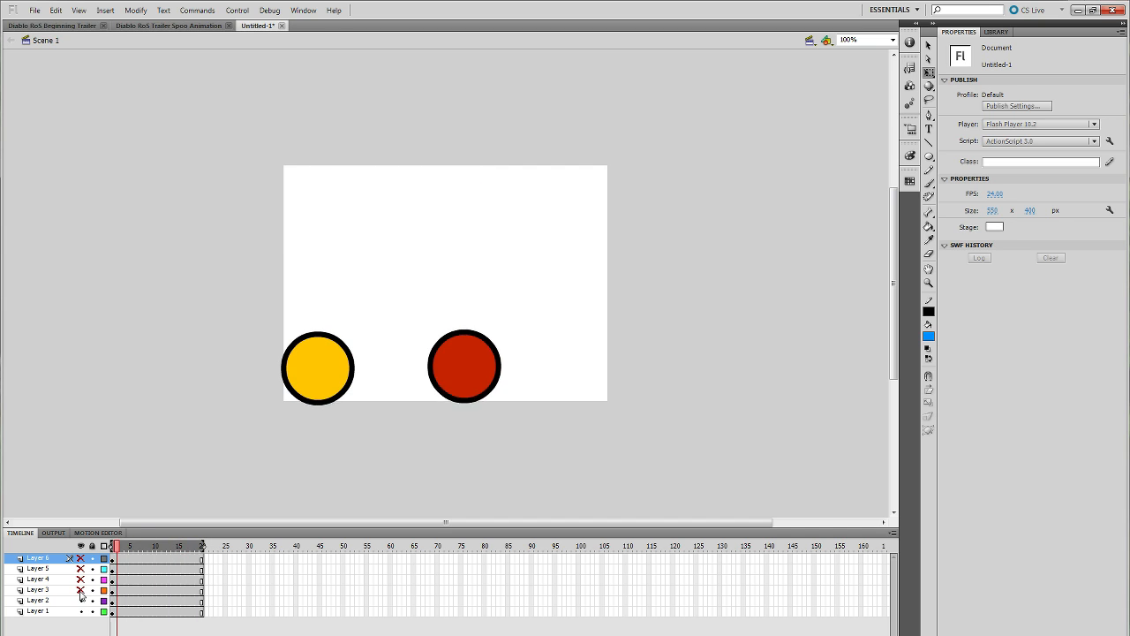
Step: Show Layer 3 with the blue ball and play all three bounces from frame 1
{"action": "left_click_drag", "start_coordinate": [80, 592], "coordinate": [81, 578]}
{"action": "left_click_drag", "start_coordinate": [126, 548], "coordinate": [113, 553]}
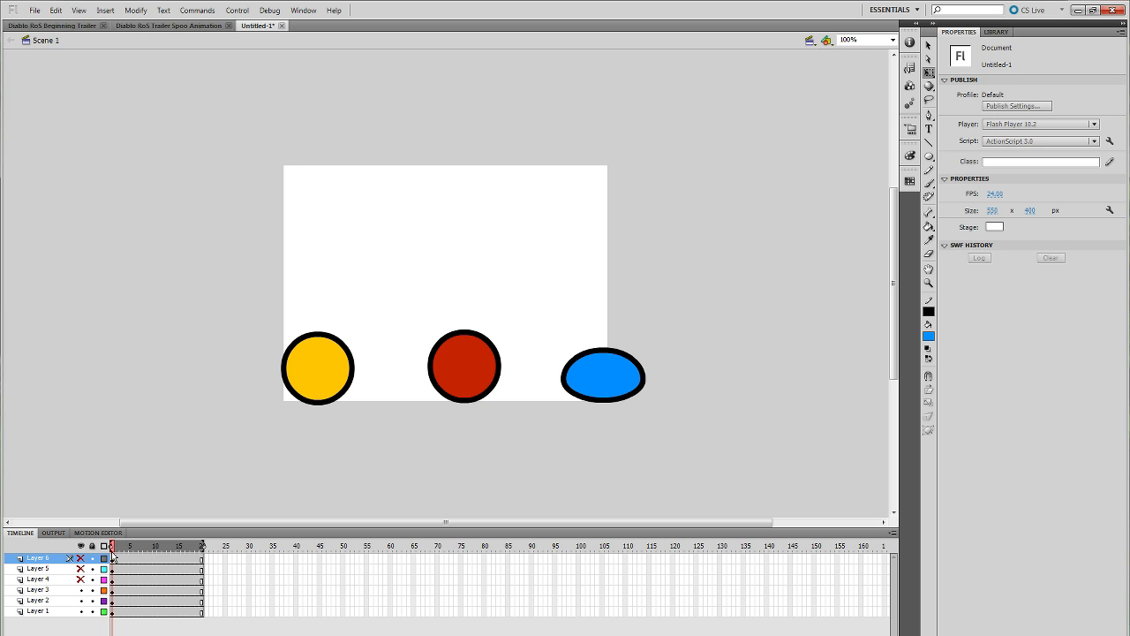
{"action": "key", "text": "Return"}
Step: Examine the blue ball's squashed shape at frame 1 and its stretched shape at frame 4, comparing it with the red ball
{"action": "left_click_drag", "start_coordinate": [673, 351], "coordinate": [535, 427]}
{"action": "left_click", "coordinate": [662, 408]}
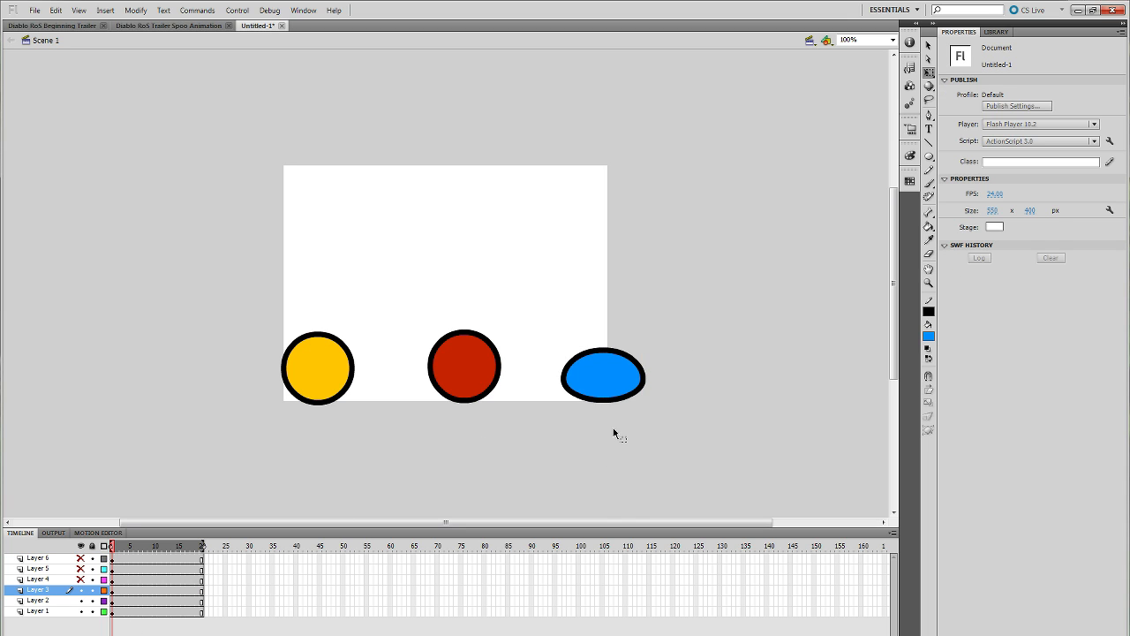
{"action": "left_click_drag", "start_coordinate": [112, 551], "coordinate": [128, 552]}
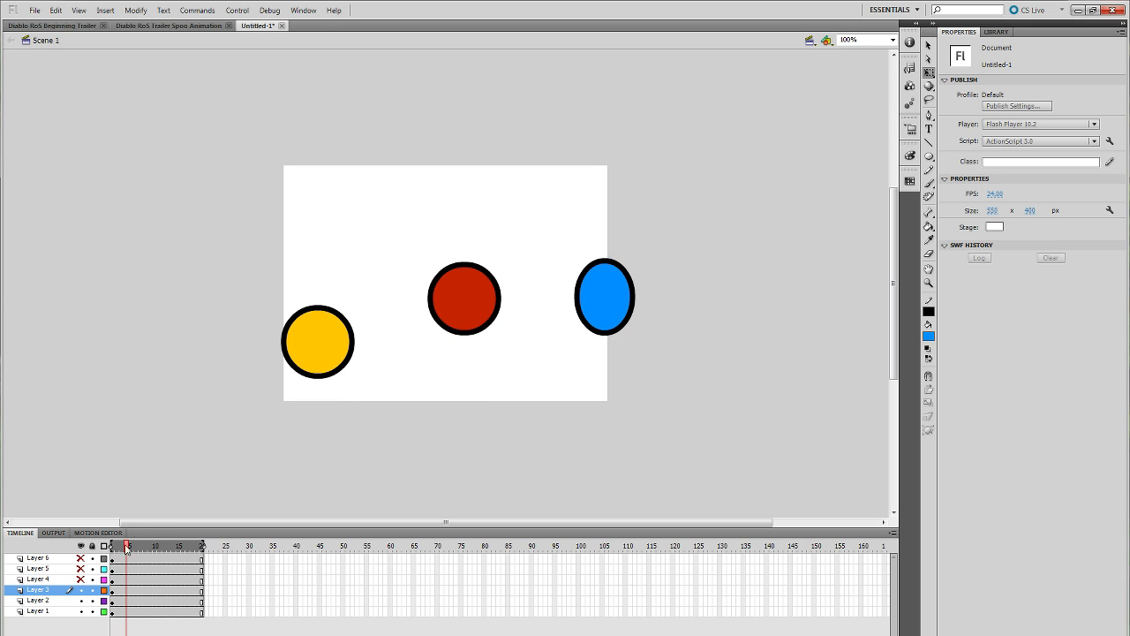
{"action": "left_click_drag", "start_coordinate": [697, 215], "coordinate": [540, 373]}
{"action": "left_click", "coordinate": [484, 309]}
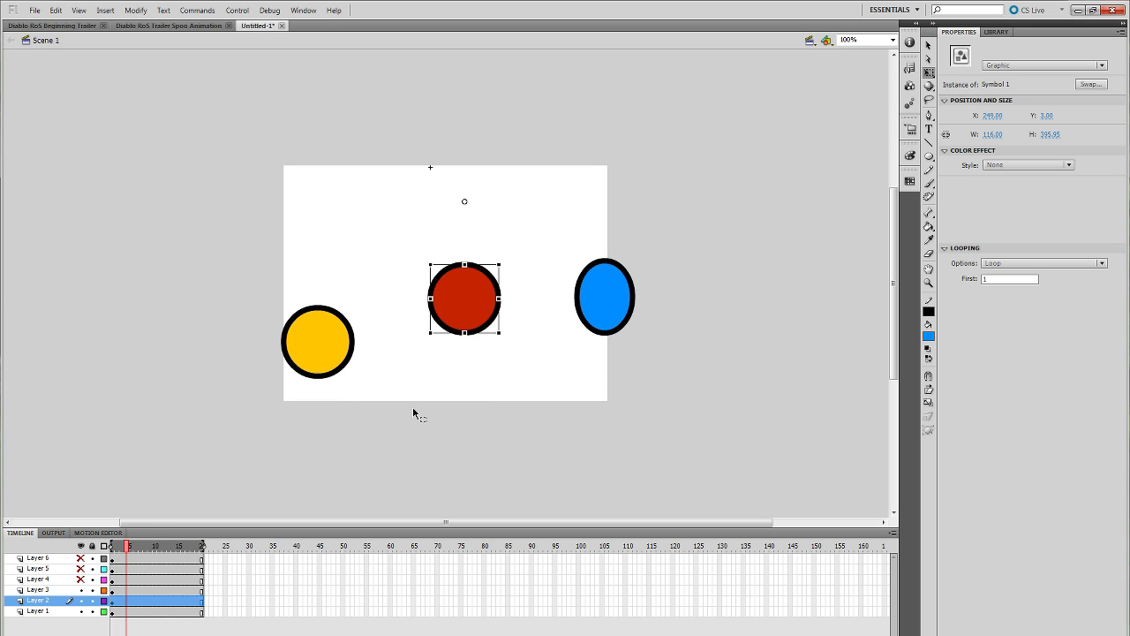
{"action": "left_click_drag", "start_coordinate": [674, 252], "coordinate": [413, 356]}
{"action": "left_click", "coordinate": [590, 458]}
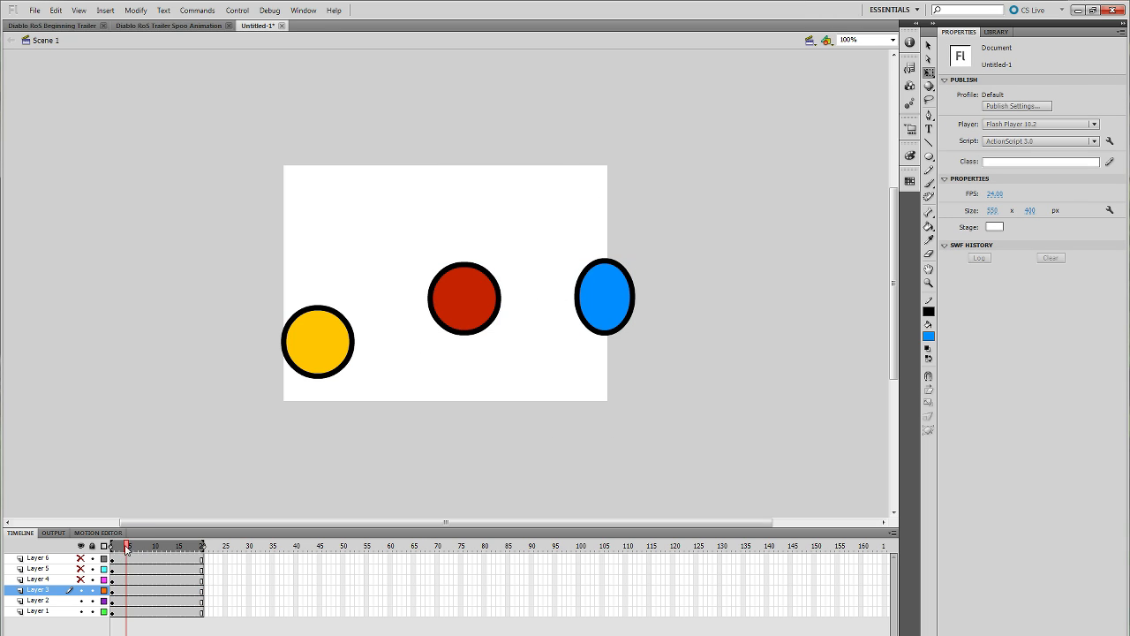
Step: Scrub the three balls' motion from frame 4 to frame 20 and replay it from frame 1
{"action": "left_click_drag", "start_coordinate": [126, 549], "coordinate": [179, 557]}
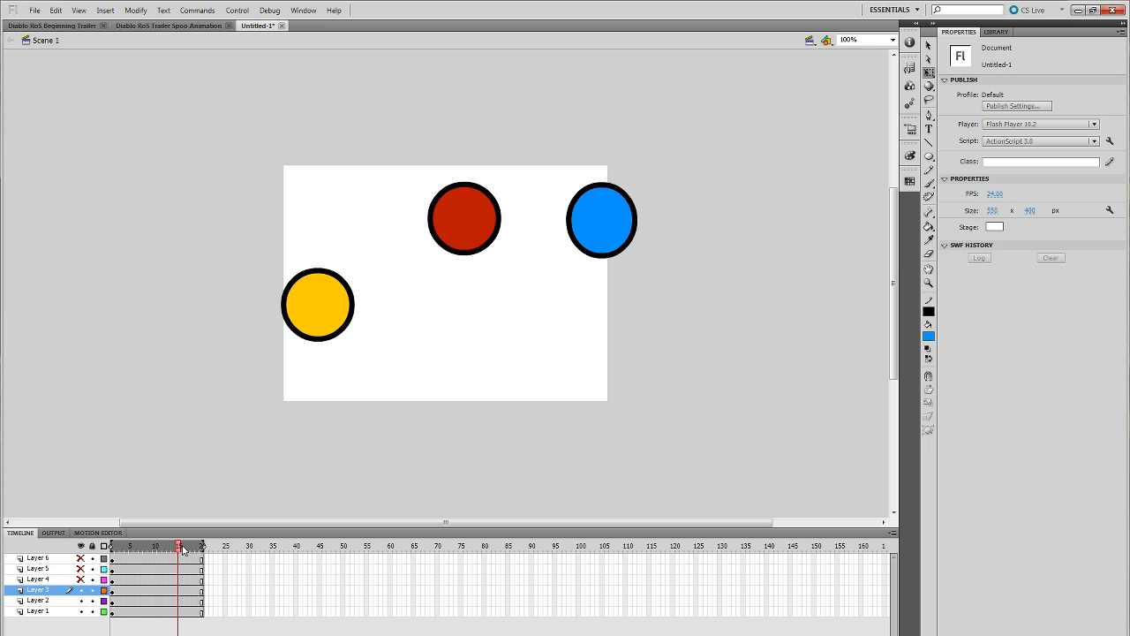
{"action": "left_click_drag", "start_coordinate": [180, 551], "coordinate": [202, 557]}
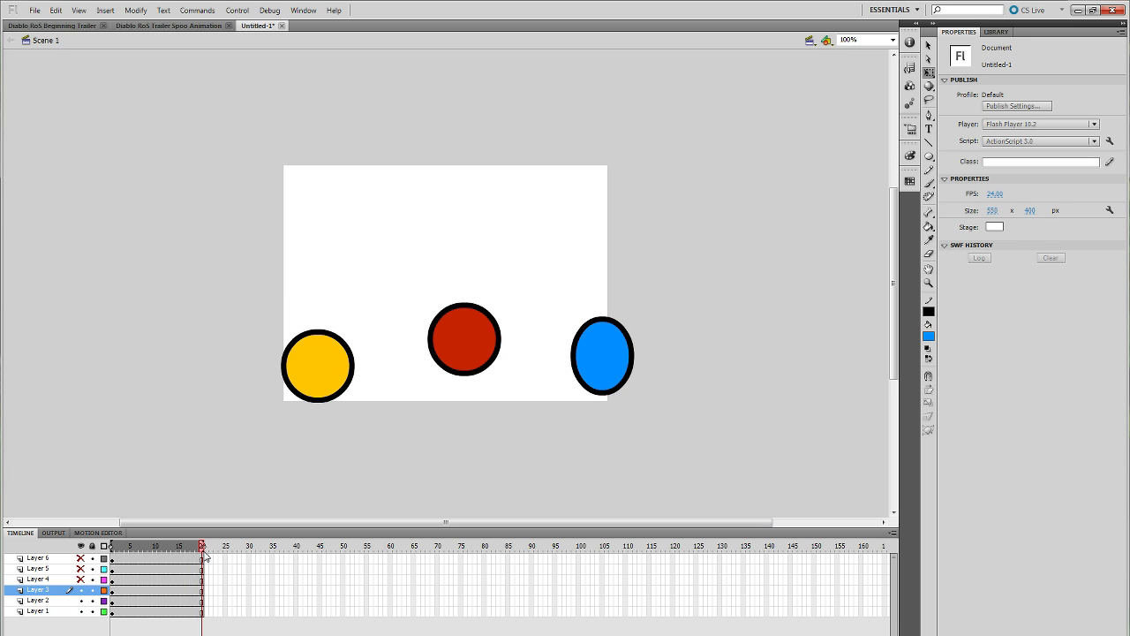
{"action": "left_click", "coordinate": [114, 547]}
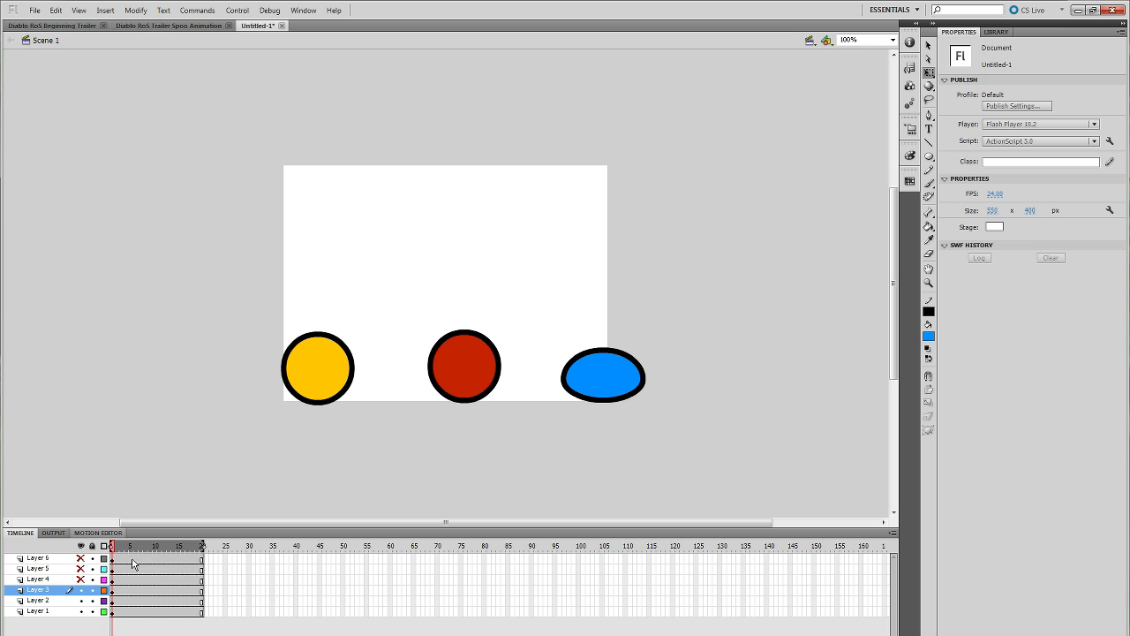
{"action": "key", "text": "Return"}
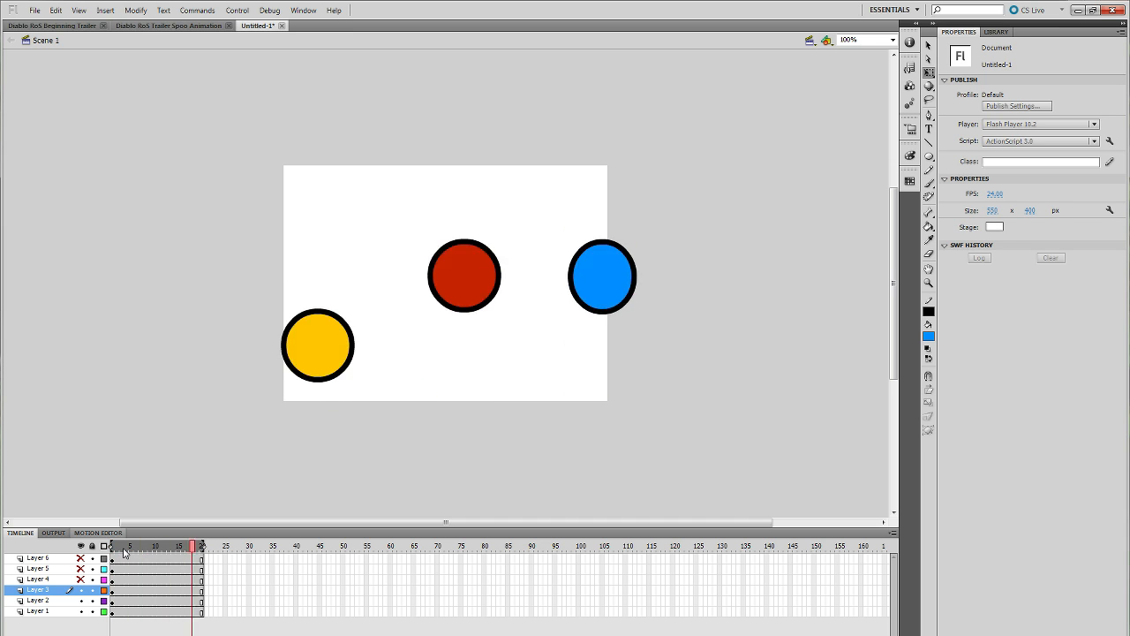
Step: Show the caption text on Layers 4, 5 and 6 and replay the animation from frame 1
{"action": "left_click", "coordinate": [82, 579]}
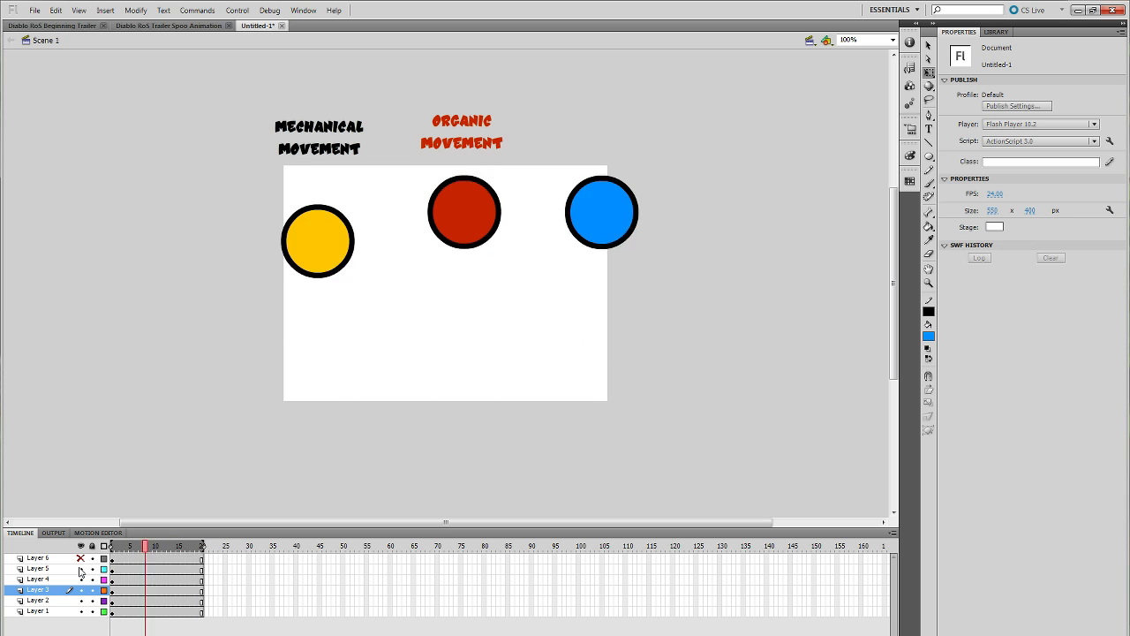
{"action": "left_click_drag", "start_coordinate": [112, 549], "coordinate": [204, 551]}
{"action": "key", "text": "Return"}
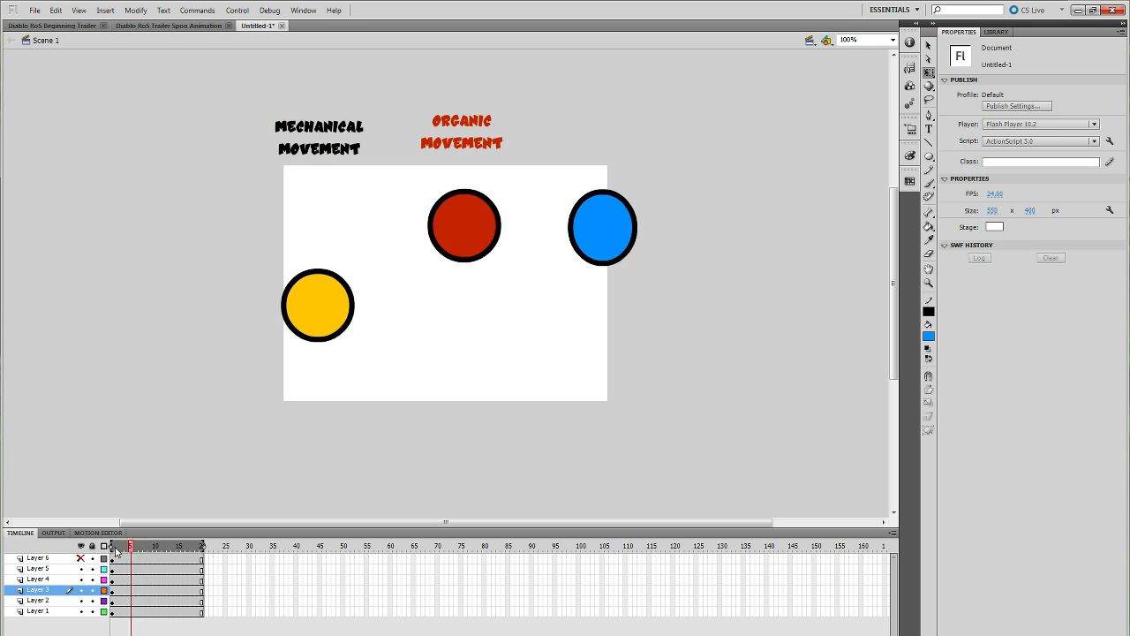
{"action": "left_click", "coordinate": [114, 547]}
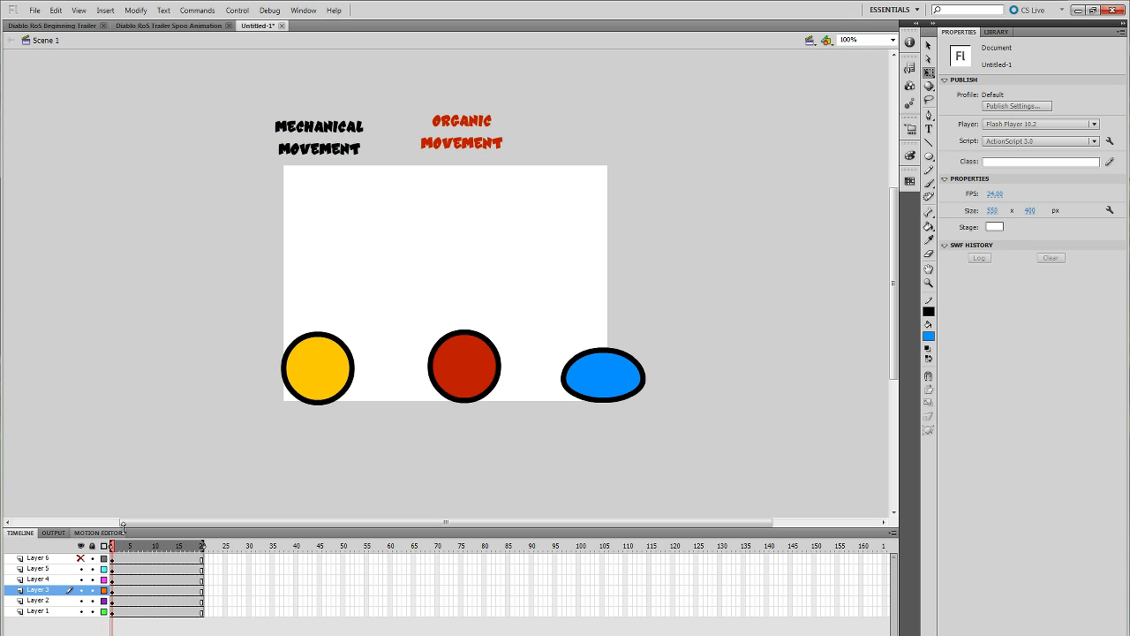
{"action": "left_click", "coordinate": [81, 558]}
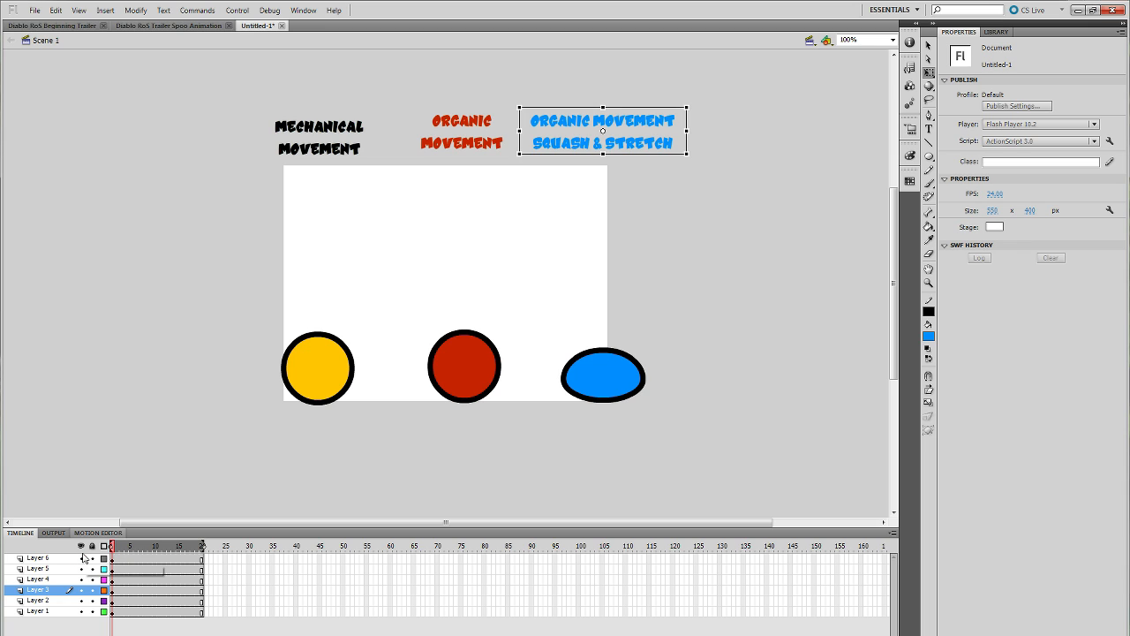
{"action": "left_click", "coordinate": [111, 547]}
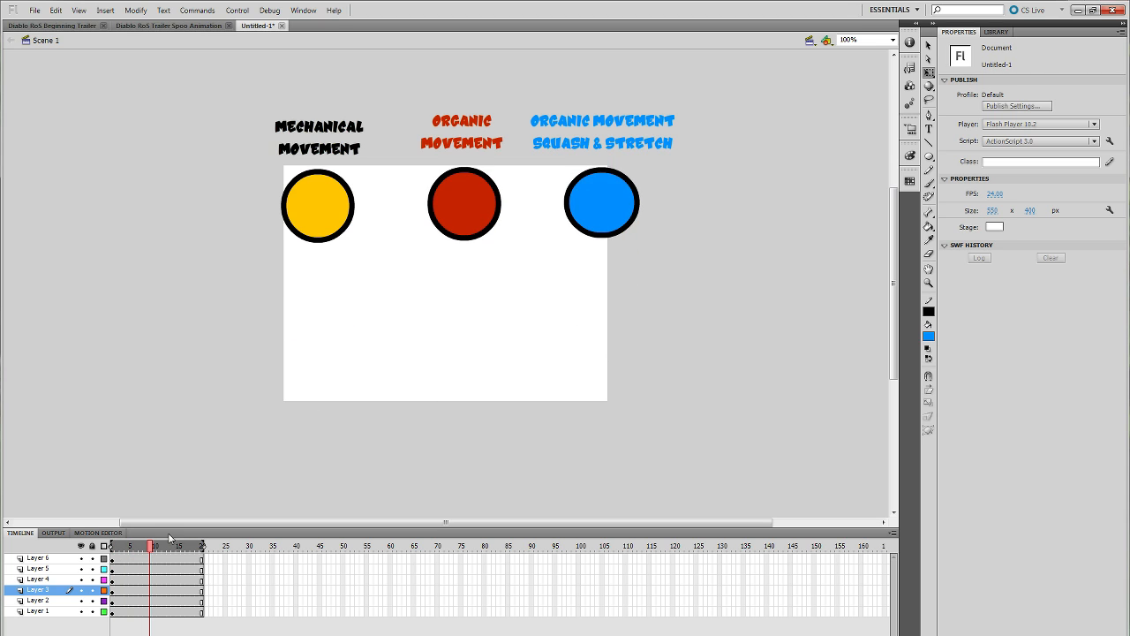
Step: Open the blue ball's symbol for editing and examine the squashed shape, ending on frame 1
{"action": "double_click", "coordinate": [625, 227]}
{"action": "left_click_drag", "start_coordinate": [148, 545], "coordinate": [118, 562]}
{"action": "left_click_drag", "start_coordinate": [672, 343], "coordinate": [473, 454]}
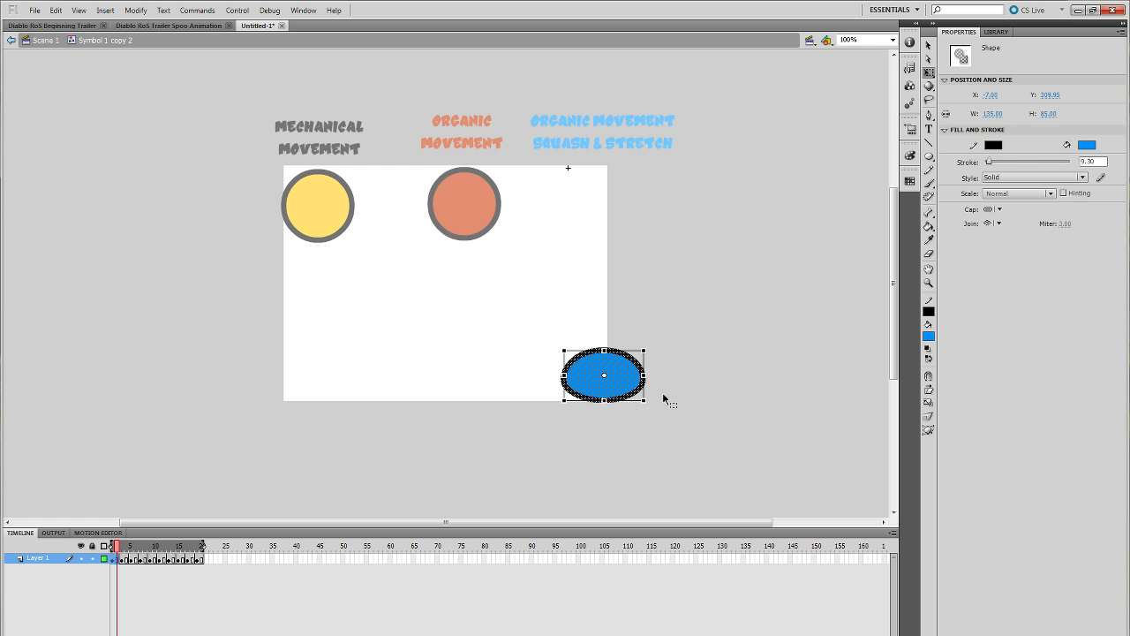
{"action": "left_click", "coordinate": [664, 398]}
{"action": "left_click_drag", "start_coordinate": [541, 382], "coordinate": [655, 408]}
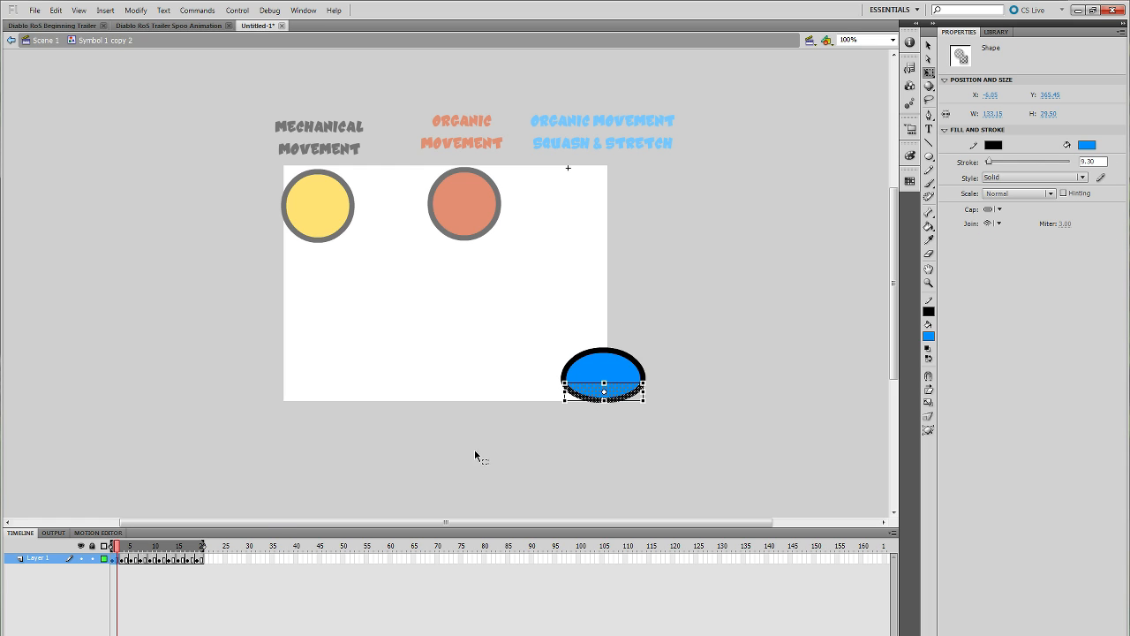
{"action": "left_click", "coordinate": [117, 549]}
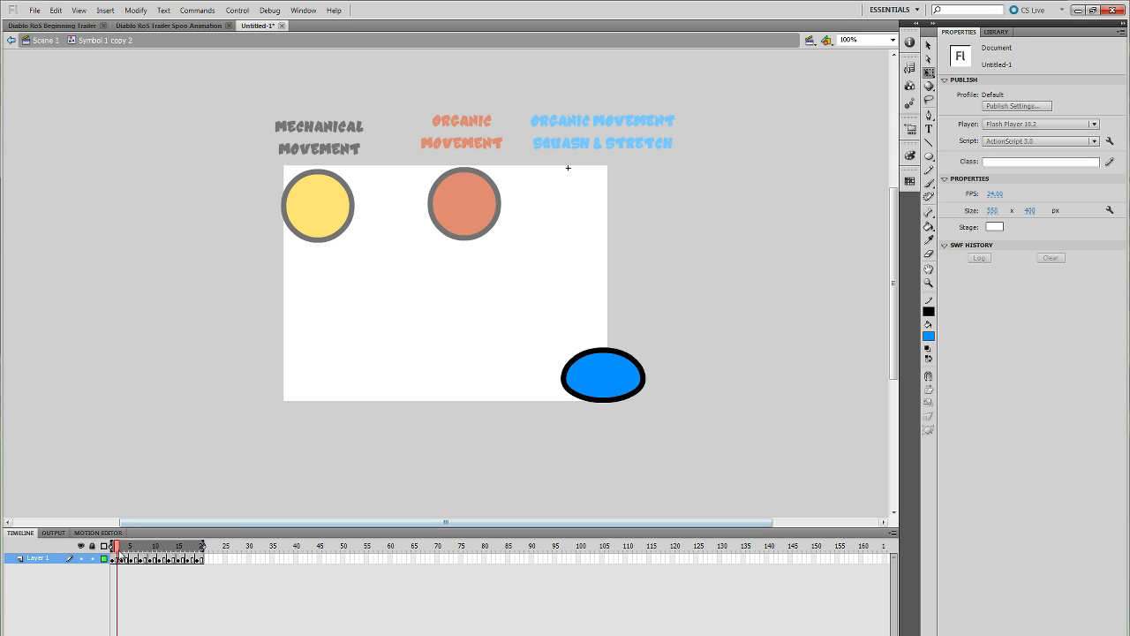
{"action": "left_click_drag", "start_coordinate": [117, 549], "coordinate": [114, 554]}
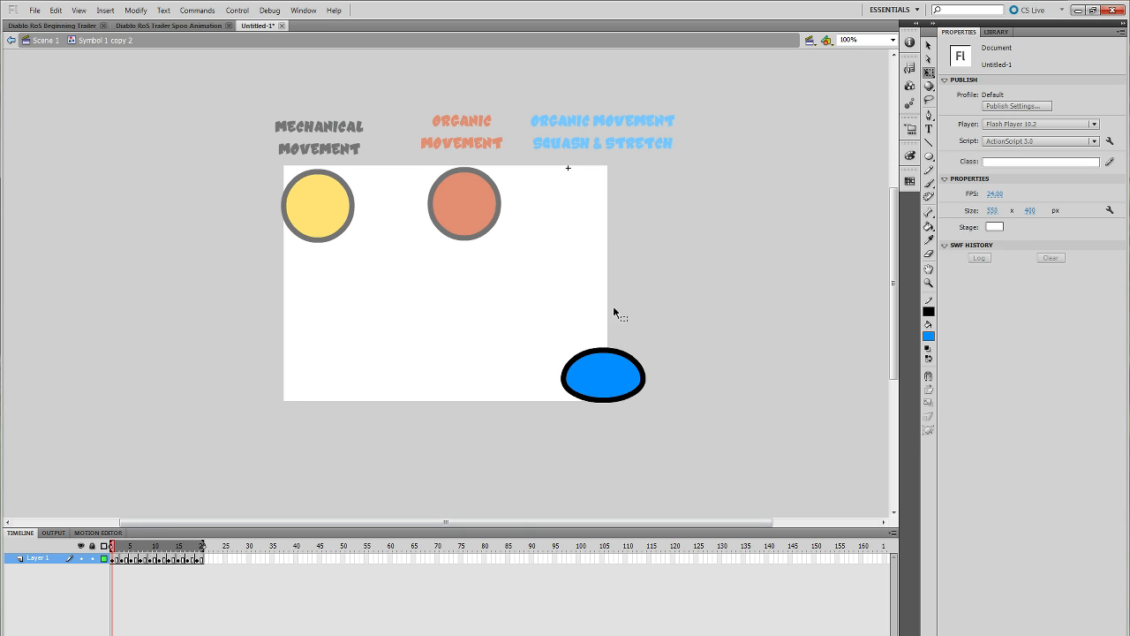
Step: Brush blue arrows around the squashed ball at frame 1, pointing inward above and below and outward on both sides
{"action": "key", "text": "b"}
{"action": "left_click_drag", "start_coordinate": [599, 325], "coordinate": [616, 322]}
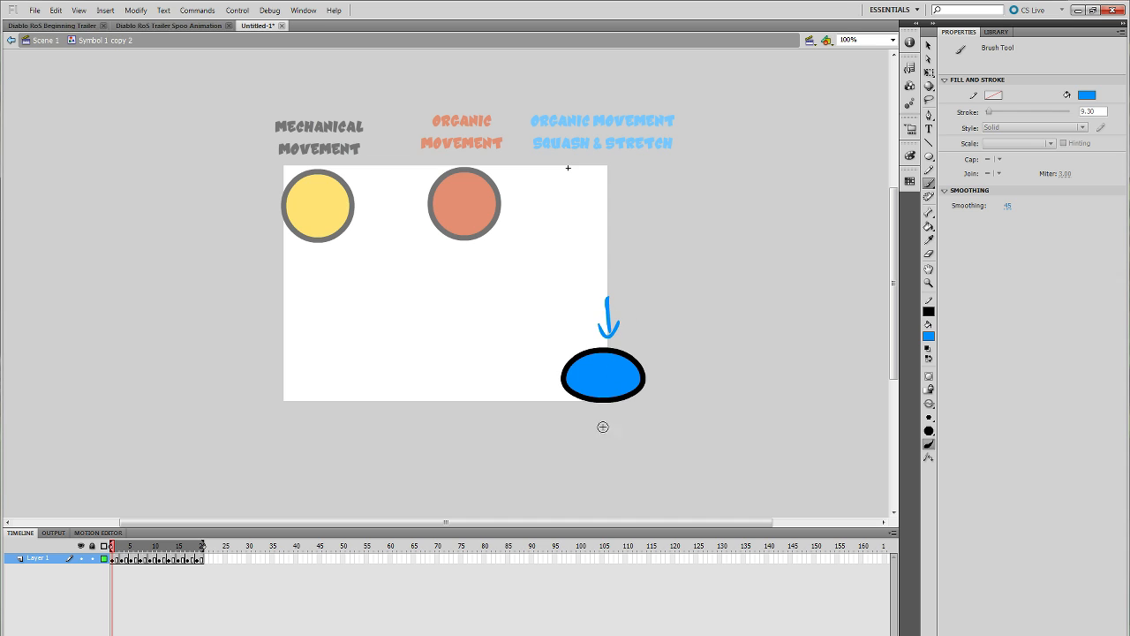
{"action": "mouse_move", "coordinate": [602, 439]}
{"action": "left_mouse_down"}
{"action": "mouse_move", "coordinate": [602, 415]}
{"action": "mouse_move", "coordinate": [618, 409]}
{"action": "left_mouse_up"}
{"action": "left_click_drag", "start_coordinate": [528, 378], "coordinate": [512, 381]}
{"action": "left_click_drag", "start_coordinate": [655, 378], "coordinate": [680, 377]}
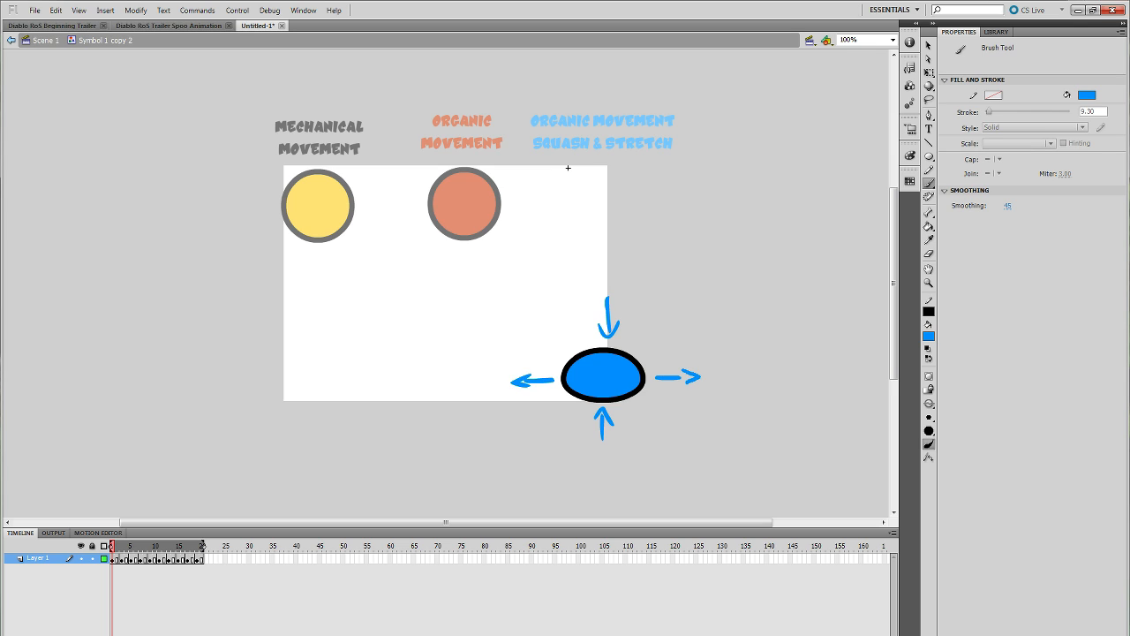
Step: At frame 3 with onion skinning on, brush arrows around the stretched ball pointing up and down and inward from both sides
{"action": "left_click_drag", "start_coordinate": [115, 550], "coordinate": [122, 548]}
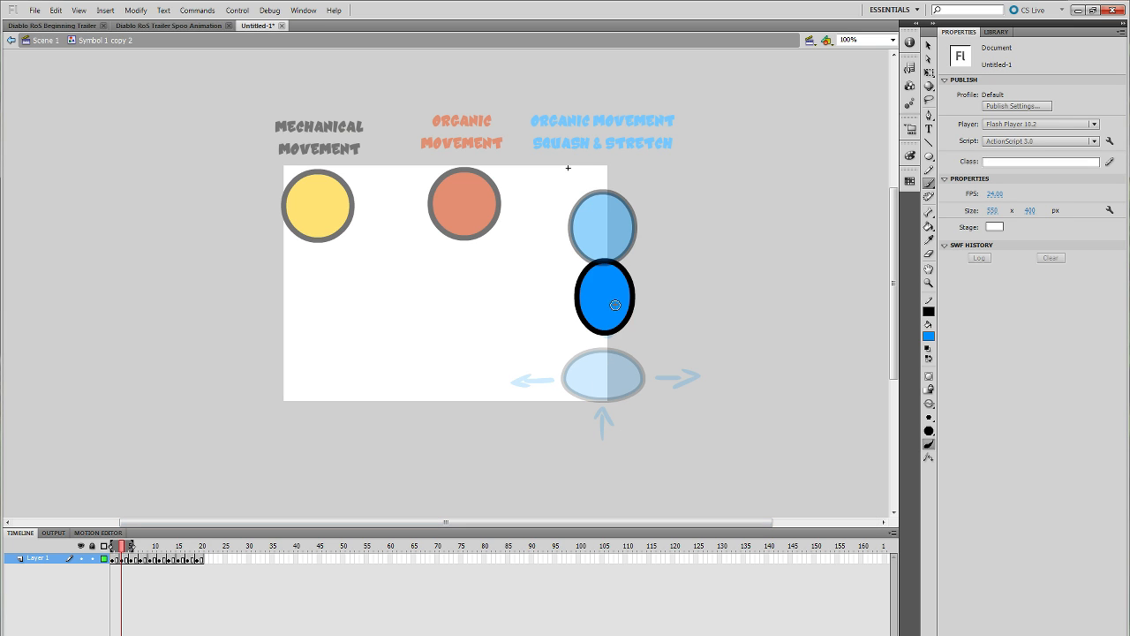
{"action": "left_click_drag", "start_coordinate": [608, 344], "coordinate": [603, 364]}
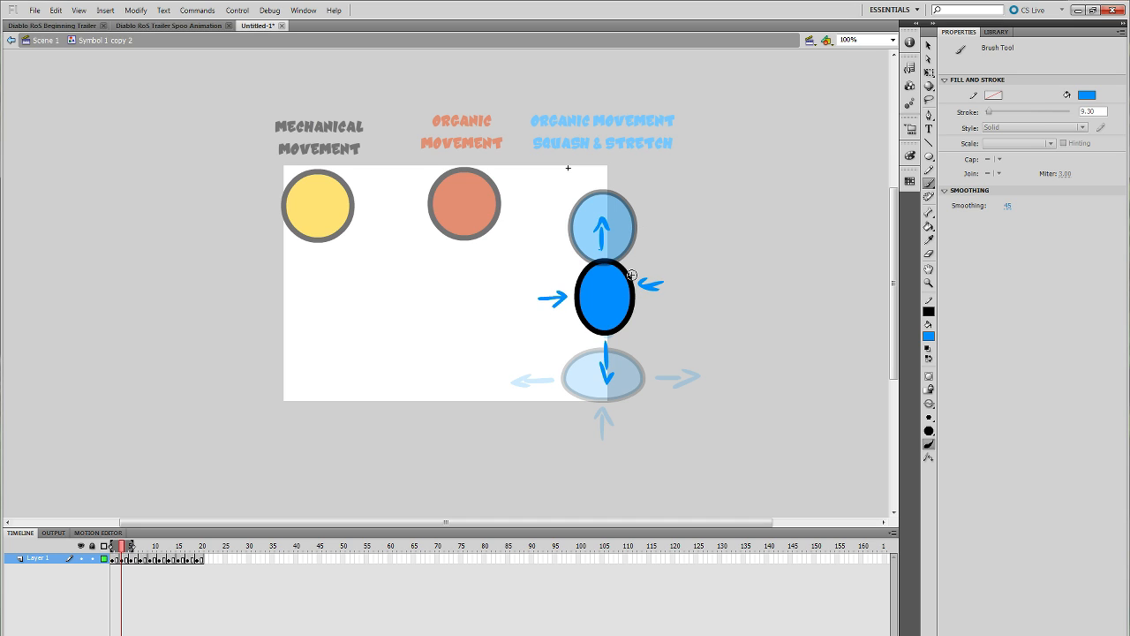
Step: Circle the onion-skinned balls above and below the stretched ball with the brush, and undo both strokes
{"action": "mouse_move", "coordinate": [618, 184]}
{"action": "left_mouse_down"}
{"action": "mouse_move", "coordinate": [566, 231]}
{"action": "mouse_move", "coordinate": [575, 203]}
{"action": "left_mouse_up"}
{"action": "mouse_move", "coordinate": [643, 341]}
{"action": "left_mouse_down"}
{"action": "mouse_move", "coordinate": [663, 388]}
{"action": "mouse_move", "coordinate": [563, 357]}
{"action": "left_mouse_up"}
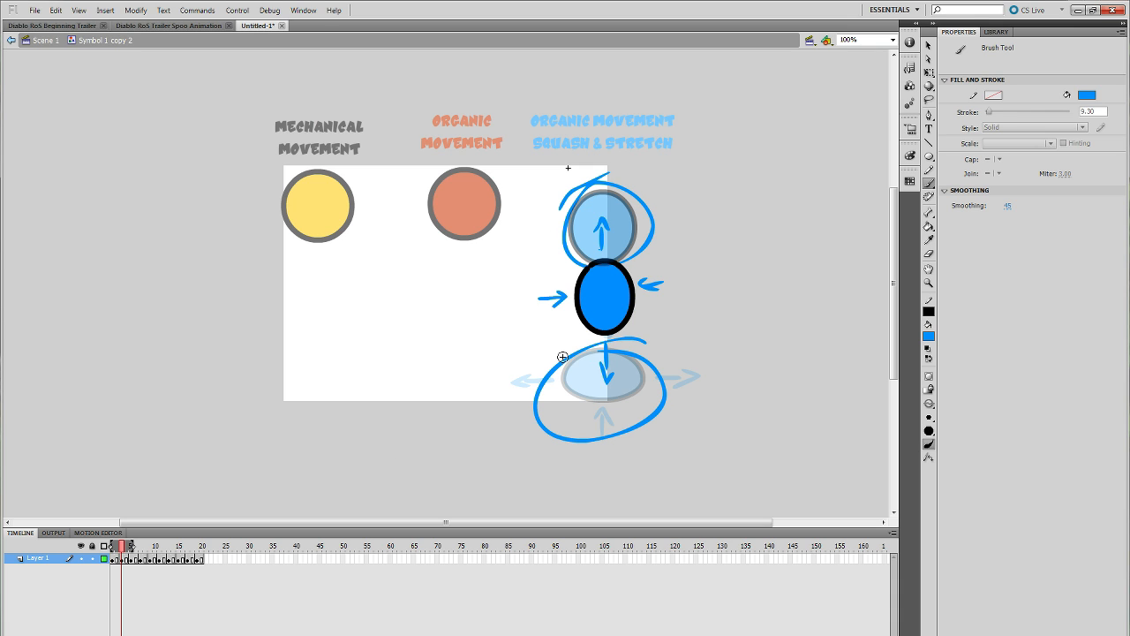
{"action": "key", "text": "ctrl+z"}
{"action": "key", "text": "ctrl+z"}
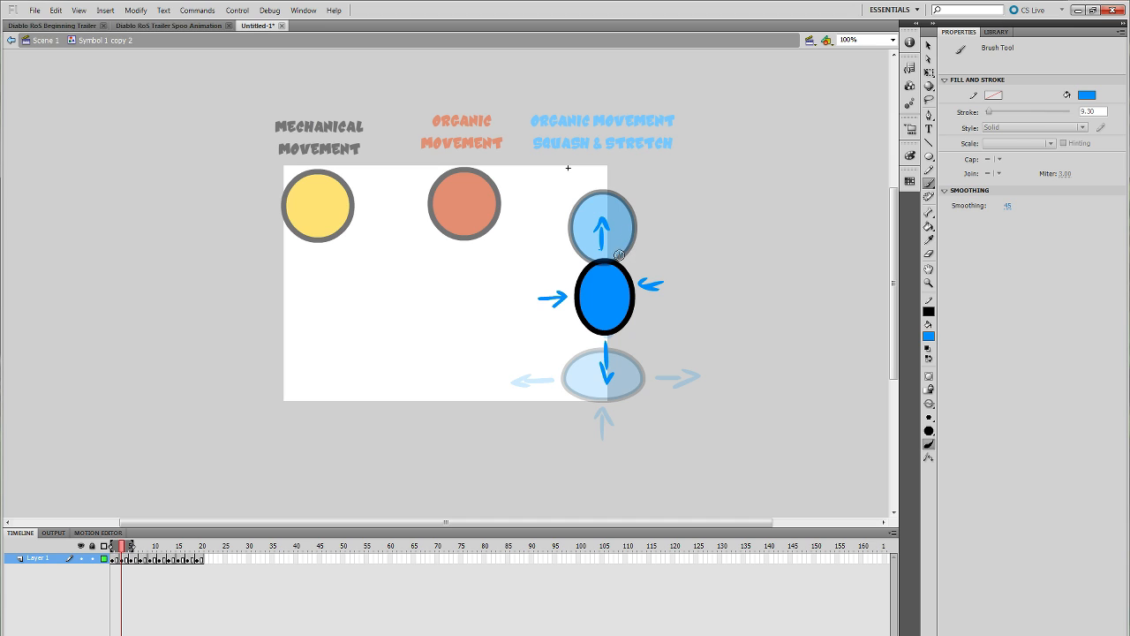
Step: Brush guide lines from the upper ball's width down past the stretched ball, and undo them
{"action": "mouse_move", "coordinate": [573, 225]}
{"action": "left_mouse_down"}
{"action": "mouse_move", "coordinate": [637, 220]}
{"action": "mouse_move", "coordinate": [638, 348]}
{"action": "mouse_move", "coordinate": [567, 226]}
{"action": "mouse_move", "coordinate": [572, 363]}
{"action": "left_mouse_up"}
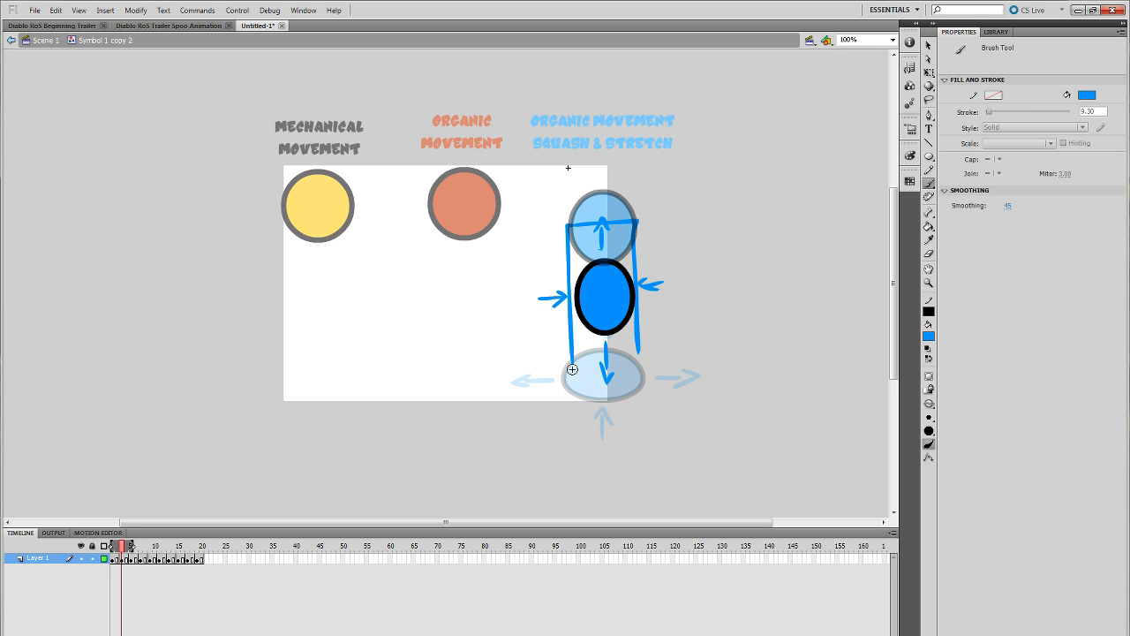
{"action": "key", "text": "ctrl+z"}
{"action": "key", "text": "ctrl+z"}
{"action": "key", "text": "ctrl+z"}
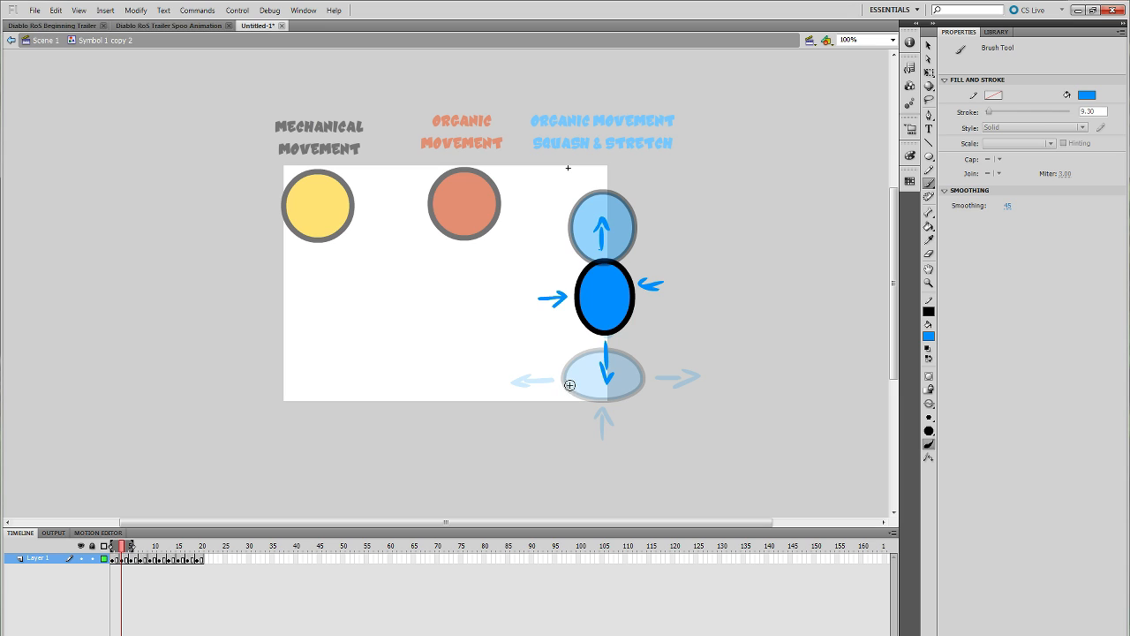
Step: Brush temporary guide lines along the squashed ball's sides, top and base, undoing them each time
{"action": "left_click_drag", "start_coordinate": [566, 389], "coordinate": [564, 311]}
{"action": "left_click_drag", "start_coordinate": [645, 387], "coordinate": [648, 250]}
{"action": "key", "text": "ctrl+z"}
{"action": "key", "text": "ctrl+z"}
{"action": "mouse_move", "coordinate": [566, 342]}
{"action": "left_mouse_down"}
{"action": "mouse_move", "coordinate": [566, 351]}
{"action": "mouse_move", "coordinate": [671, 351]}
{"action": "left_mouse_up"}
{"action": "key", "text": "ctrl+z"}
{"action": "left_click_drag", "start_coordinate": [566, 405], "coordinate": [710, 405]}
{"action": "key", "text": "ctrl+z"}
{"action": "key", "text": "ctrl+z"}
Step: Brush lines marking the stretched ball's top and bottom, move them up to the ball above, and delete them
{"action": "left_click_drag", "start_coordinate": [574, 261], "coordinate": [671, 261]}
{"action": "left_click_drag", "start_coordinate": [569, 334], "coordinate": [629, 337]}
{"action": "key", "text": "ctrl+z"}
{"action": "key", "text": "ctrl+z"}
{"action": "key", "text": "q"}
{"action": "left_click", "coordinate": [623, 257]}
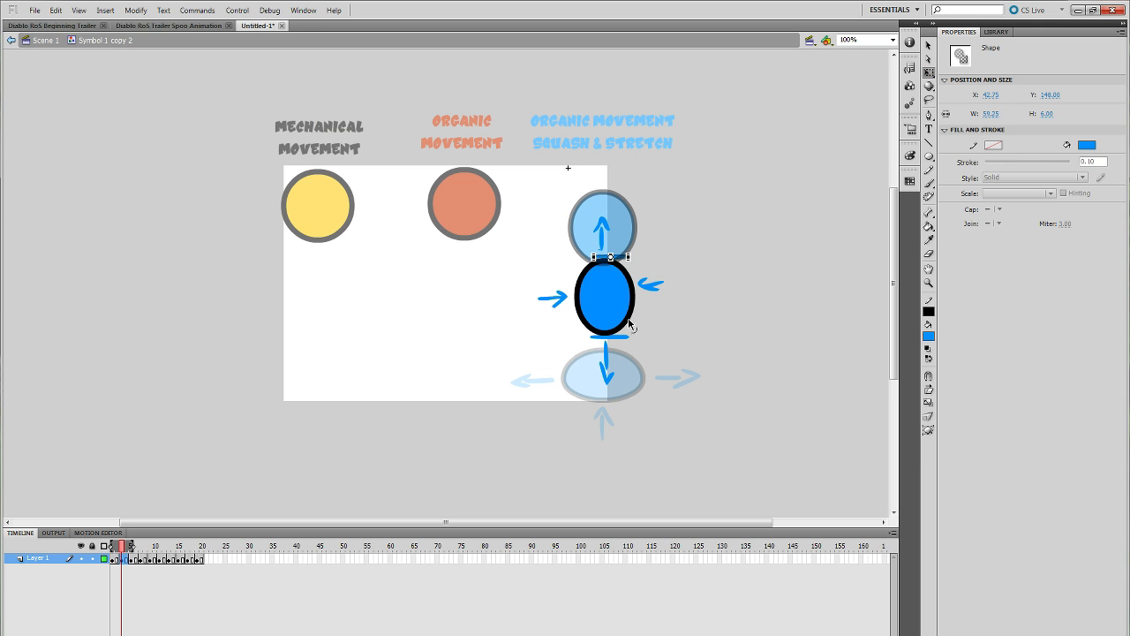
{"action": "left_click", "coordinate": [627, 336], "text": "shift"}
{"action": "left_click_drag", "start_coordinate": [624, 263], "coordinate": [623, 194]}
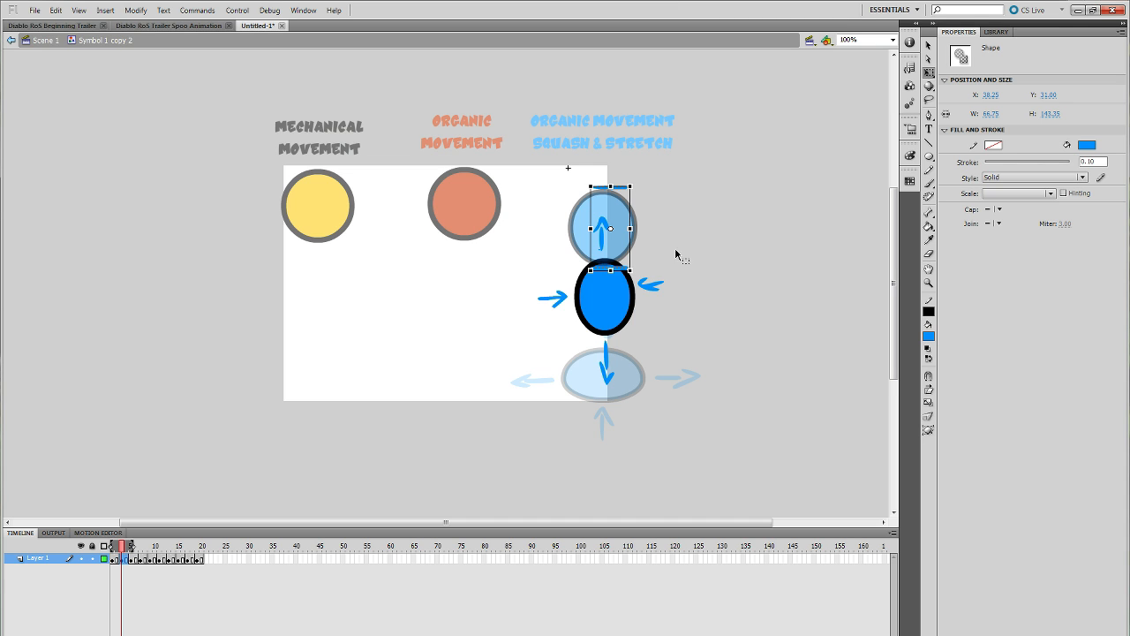
{"action": "key", "text": "Delete"}
Step: Paste the top and bottom guide lines onto frame 5 and nudge them into alignment with the blue ball
{"action": "left_click", "coordinate": [132, 559]}
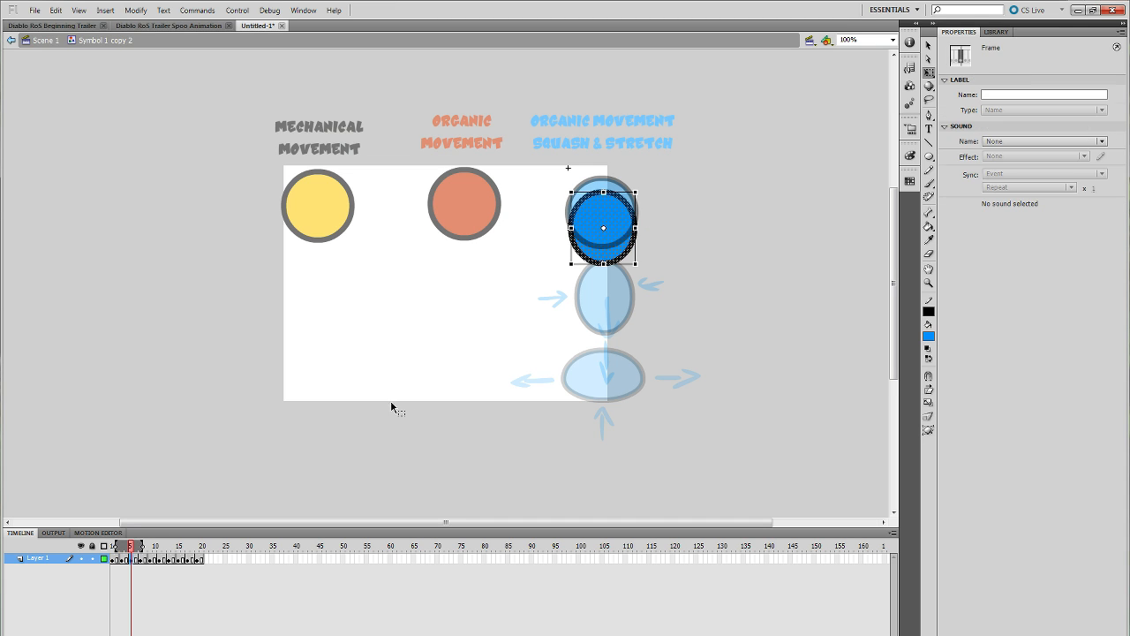
{"action": "left_click", "coordinate": [391, 407]}
{"action": "key", "text": "ctrl+v"}
{"action": "left_click_drag", "start_coordinate": [457, 326], "coordinate": [609, 268]}
{"action": "key", "text": "Down"}
{"action": "key", "text": "Left"}
{"action": "key", "text": "Down"}
{"action": "key", "text": "Down"}
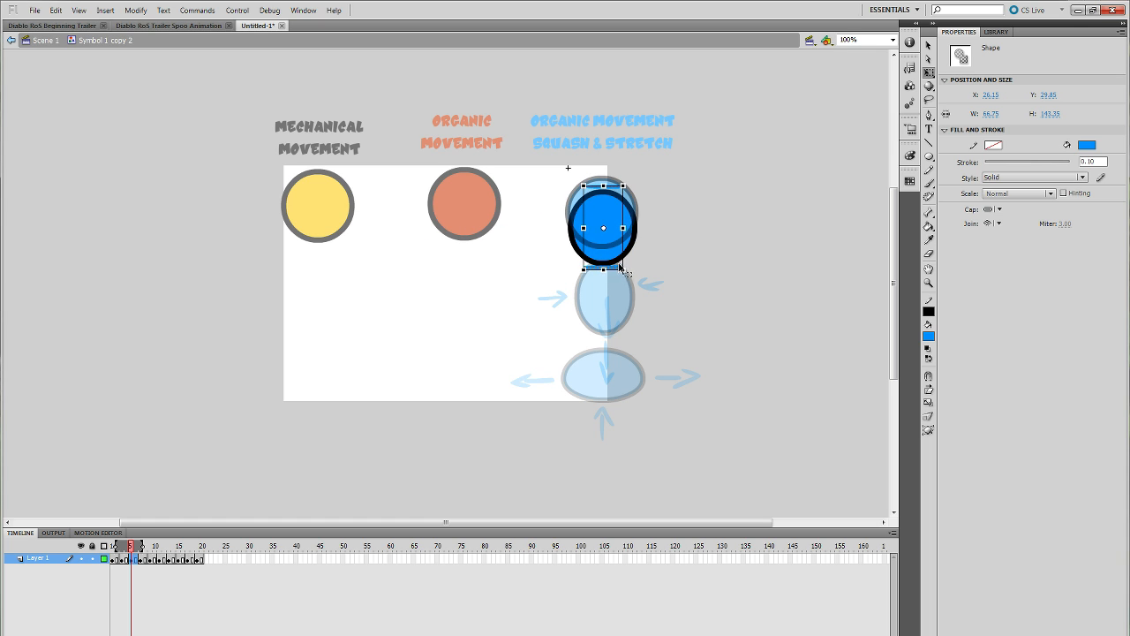
{"action": "key", "text": "Down"}
Step: Scrub the blue ball's timeline to frame 20, return to Scene 1, and reopen the blue ball symbol
{"action": "left_click", "coordinate": [141, 567]}
{"action": "left_click_drag", "start_coordinate": [132, 547], "coordinate": [236, 572]}
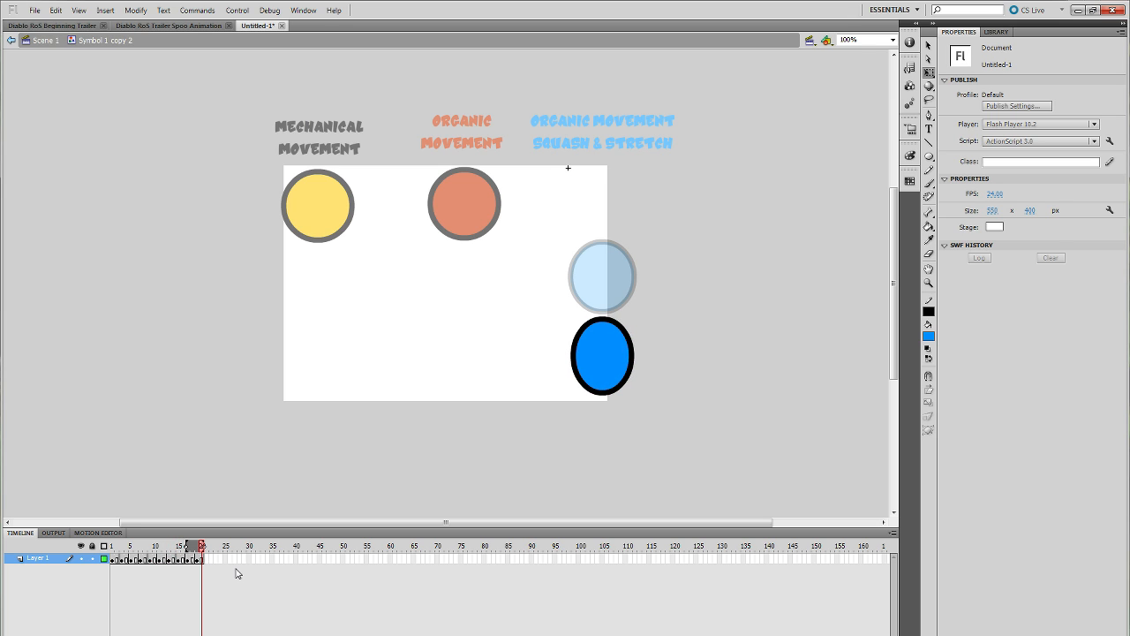
{"action": "left_click", "coordinate": [49, 41]}
{"action": "double_click", "coordinate": [605, 199]}
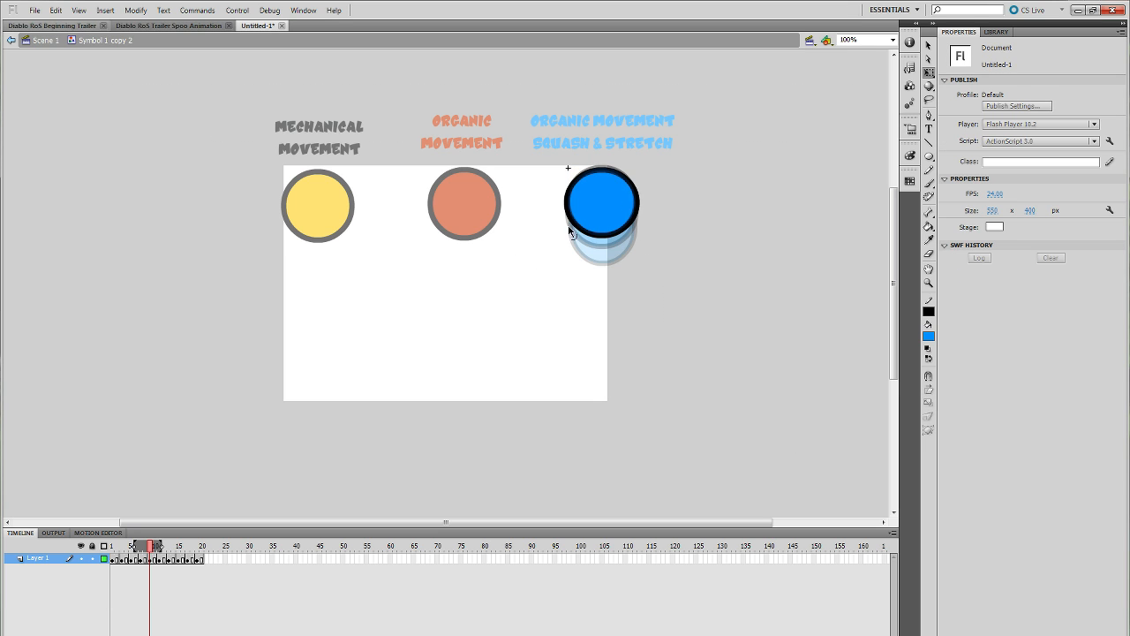
Step: Delete the annotation arrows around the squashed blue ball on frame 2
{"action": "left_click", "coordinate": [532, 381]}
{"action": "key", "text": "Delete"}
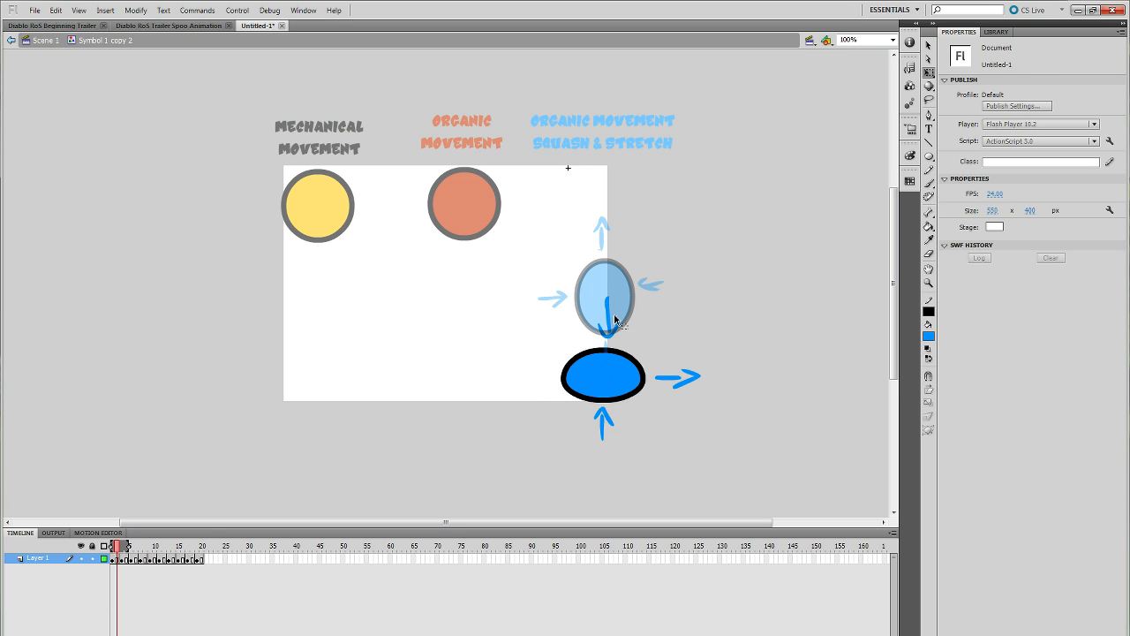
{"action": "left_click", "coordinate": [678, 378]}
{"action": "key", "text": "Delete"}
{"action": "left_click_drag", "start_coordinate": [639, 462], "coordinate": [586, 413]}
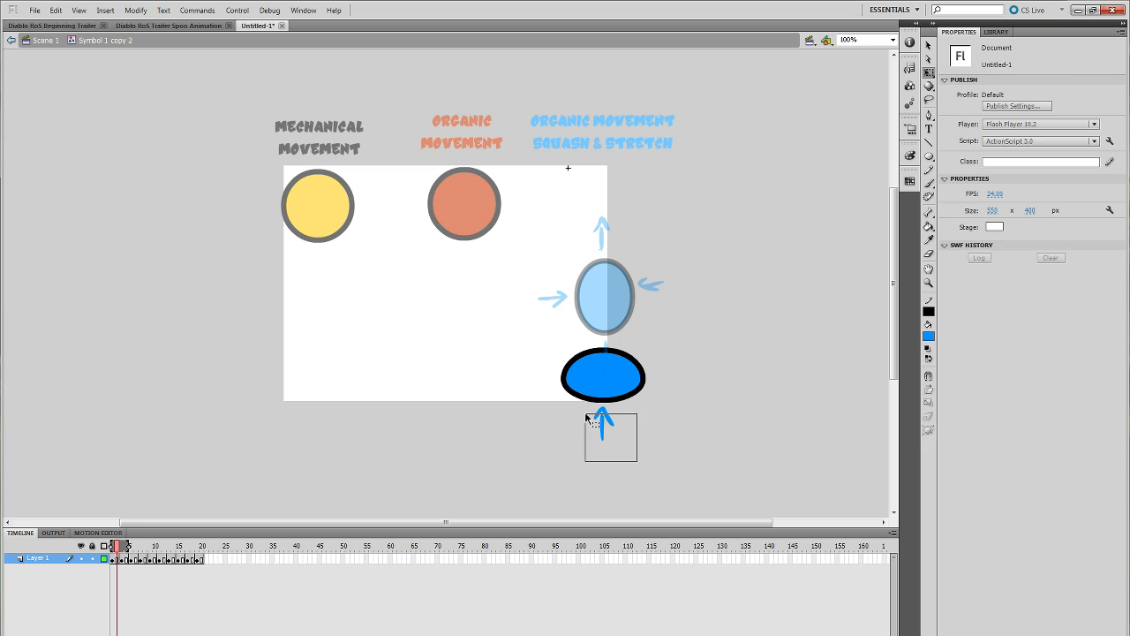
{"action": "key", "text": "Delete"}
{"action": "left_click", "coordinate": [608, 417]}
{"action": "key", "text": "Delete"}
Step: Delete the annotation arrows around the stretched blue ball on frame 3, and step forward to frame 5
{"action": "key", "text": "period"}
{"action": "left_click", "coordinate": [656, 284]}
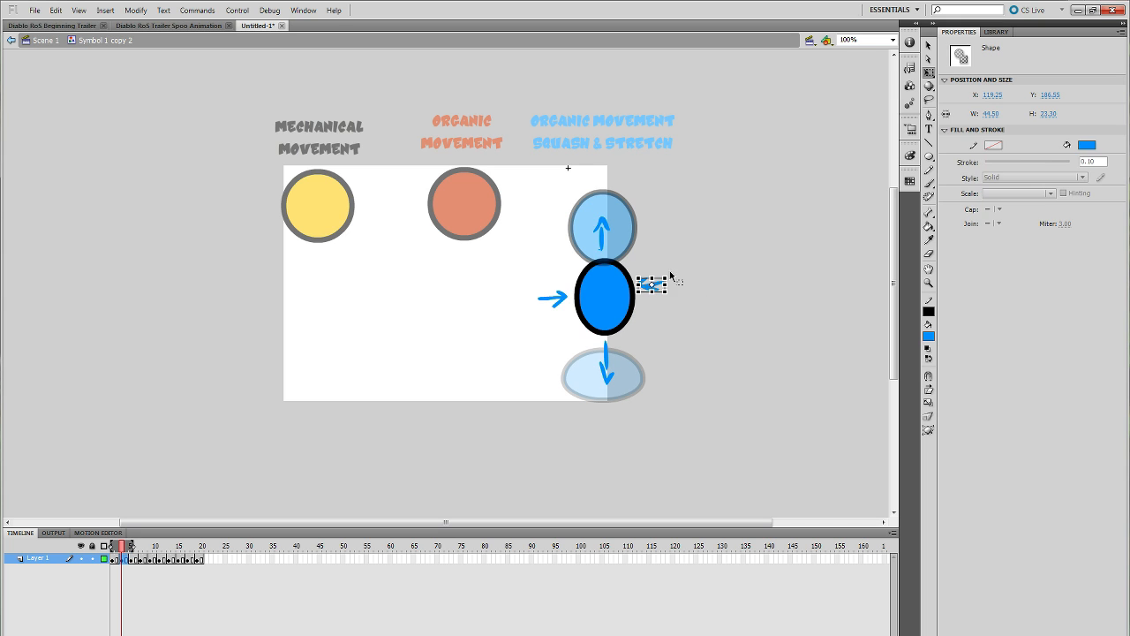
{"action": "key", "text": "Delete"}
{"action": "left_click", "coordinate": [602, 237]}
{"action": "key", "text": "Delete"}
{"action": "left_click", "coordinate": [605, 222]}
{"action": "key", "text": "Delete"}
{"action": "left_click", "coordinate": [553, 299]}
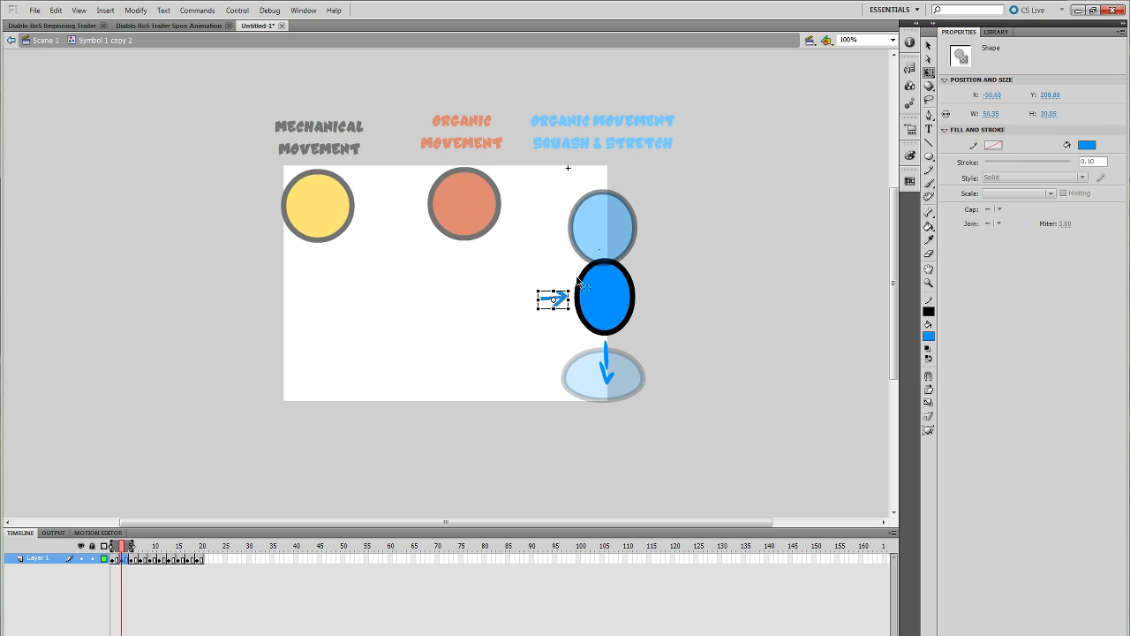
{"action": "key", "text": "Delete"}
{"action": "left_click", "coordinate": [597, 251]}
{"action": "key", "text": "Delete"}
{"action": "left_click", "coordinate": [606, 361]}
{"action": "key", "text": "Delete"}
{"action": "left_click", "coordinate": [607, 374]}
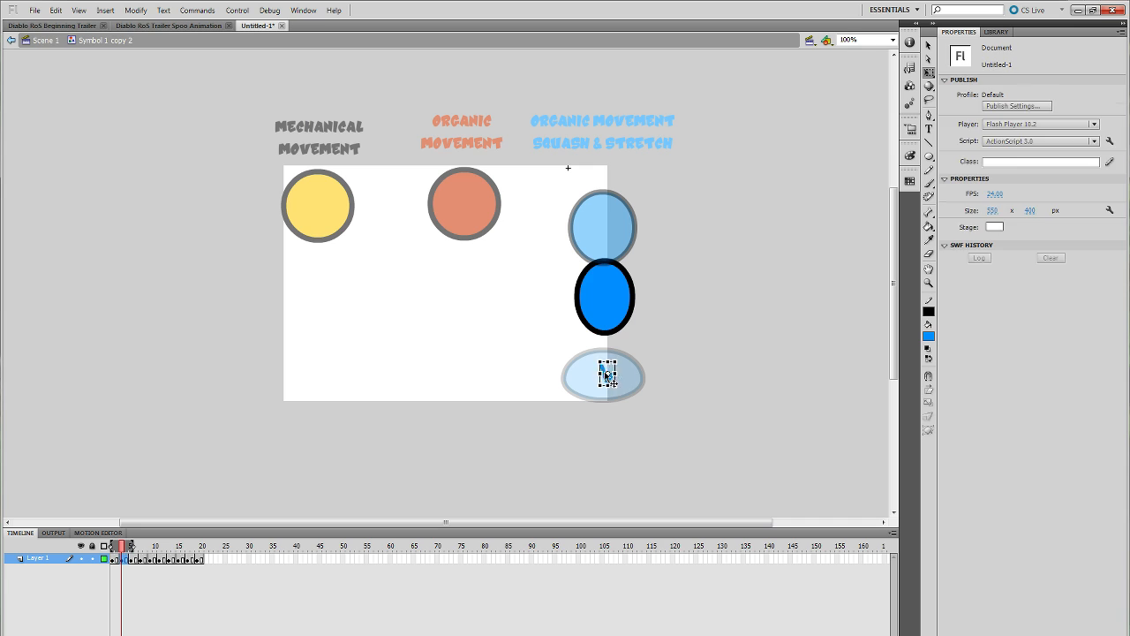
{"action": "key", "text": "period"}
{"action": "key", "text": "period"}
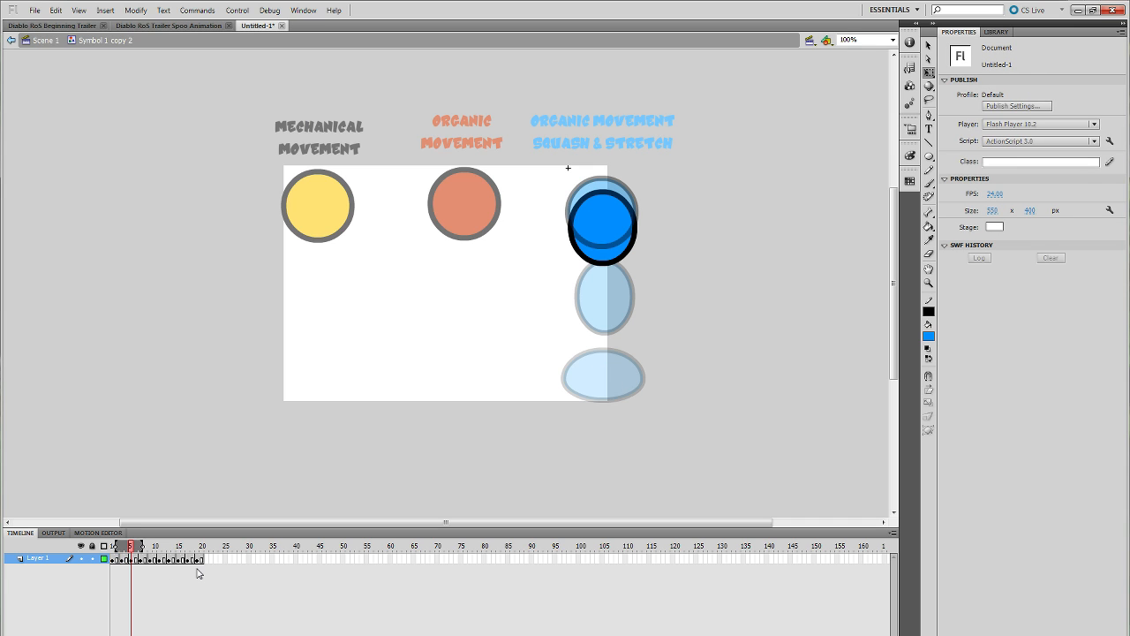
Step: Return to Scene 1 and add a new layer above Layer 6
{"action": "left_click", "coordinate": [45, 41]}
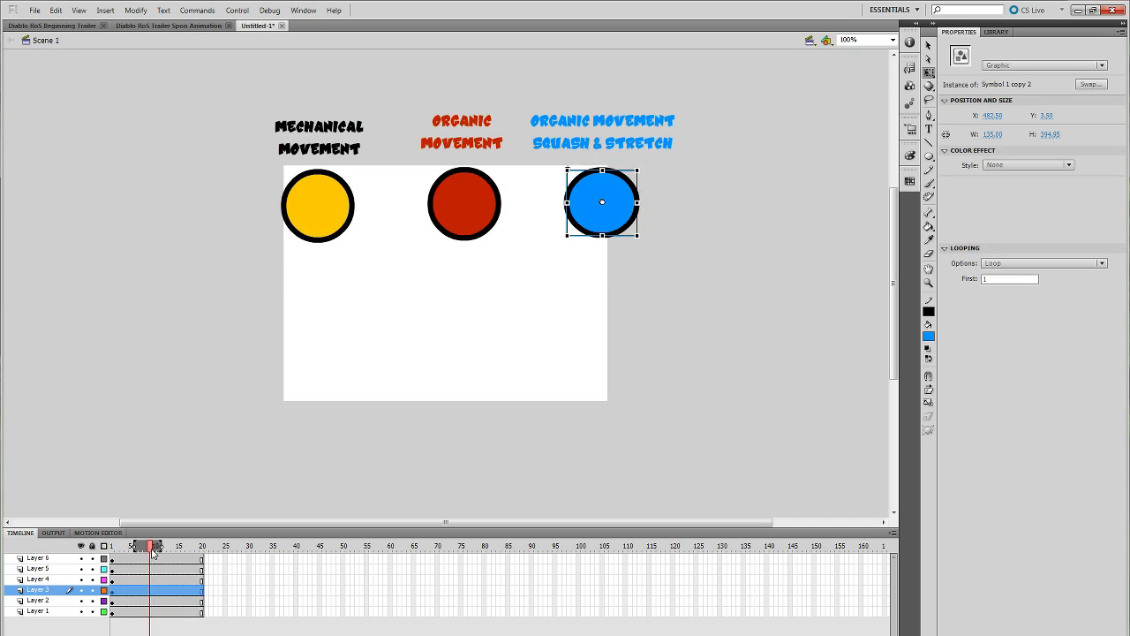
{"action": "left_click_drag", "start_coordinate": [153, 549], "coordinate": [169, 548]}
{"action": "left_click", "coordinate": [49, 558]}
{"action": "left_click", "coordinate": [12, 634]}
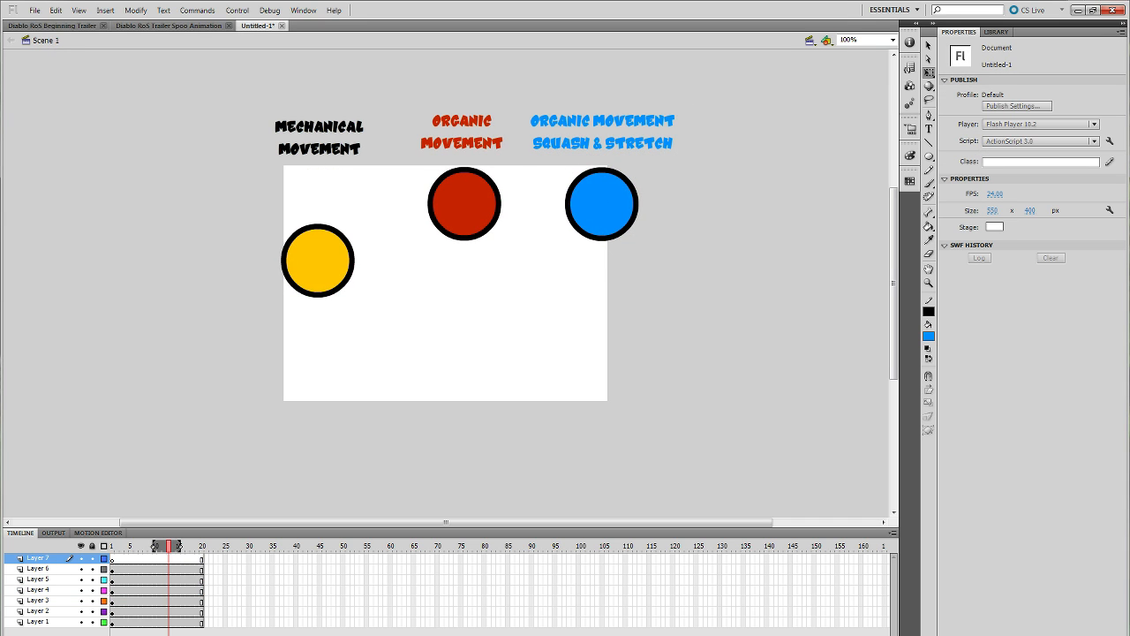
Step: Set the fill colour to black and select the Brush tool on frame 1 of Layer 7
{"action": "left_click_drag", "start_coordinate": [681, 364], "coordinate": [595, 379]}
{"action": "left_click", "coordinate": [929, 336]}
{"action": "left_click", "coordinate": [949, 360]}
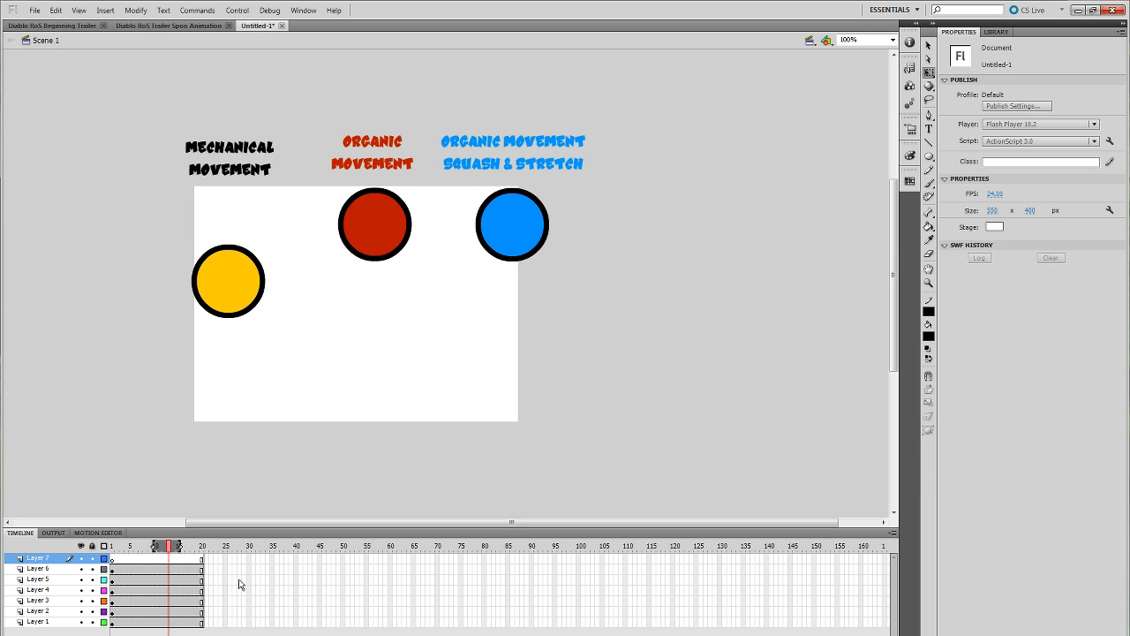
{"action": "left_click", "coordinate": [113, 559]}
{"action": "left_click_drag", "start_coordinate": [615, 425], "coordinate": [562, 424]}
{"action": "left_click", "coordinate": [562, 424]}
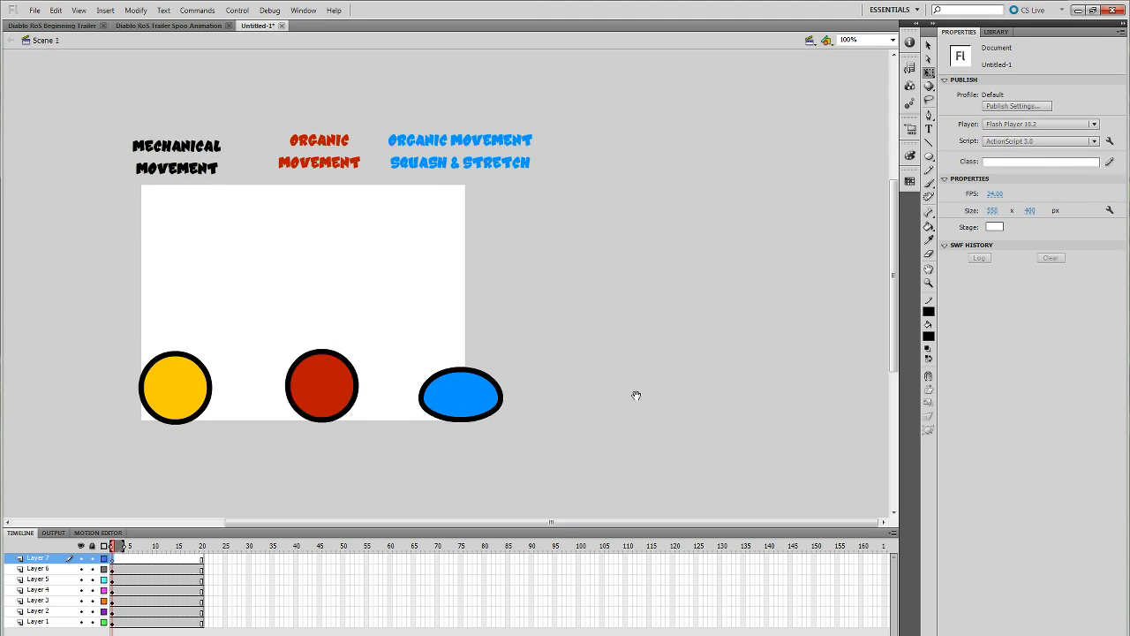
{"action": "left_click_drag", "start_coordinate": [634, 396], "coordinate": [633, 397]}
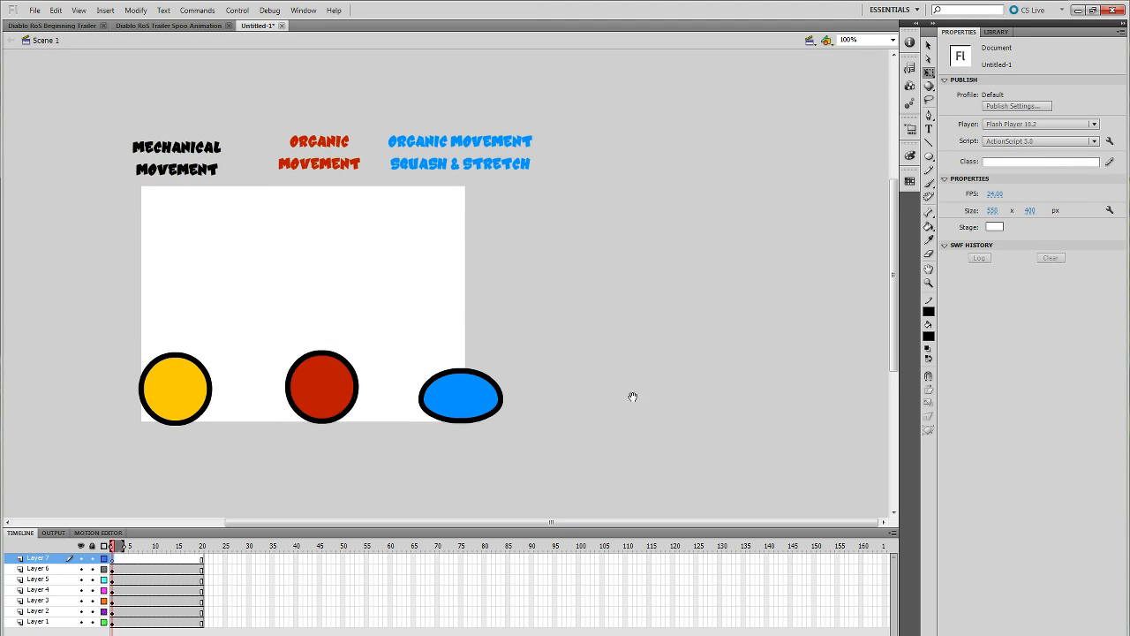
{"action": "left_click", "coordinate": [929, 183]}
{"action": "mouse_move", "coordinate": [706, 403]}
{"action": "left_mouse_down"}
{"action": "mouse_move", "coordinate": [668, 377]}
{"action": "mouse_move", "coordinate": [678, 406]}
{"action": "left_mouse_up"}
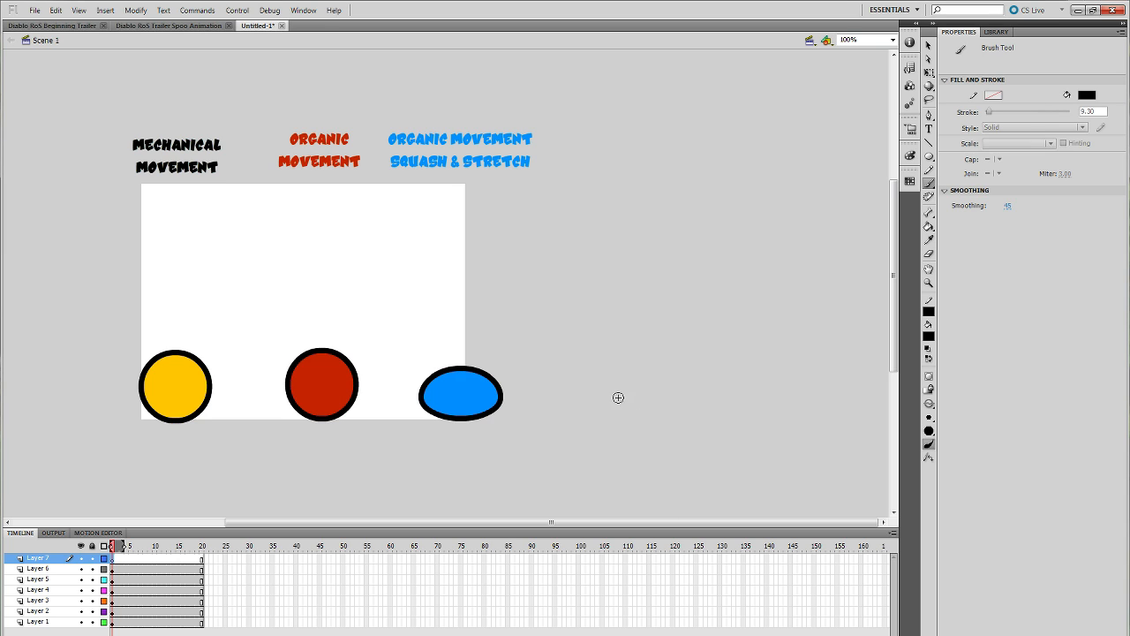
{"action": "mouse_move", "coordinate": [622, 390]}
{"action": "left_mouse_down"}
{"action": "mouse_move", "coordinate": [651, 391]}
{"action": "mouse_move", "coordinate": [628, 394]}
{"action": "mouse_move", "coordinate": [620, 335]}
{"action": "left_mouse_up"}
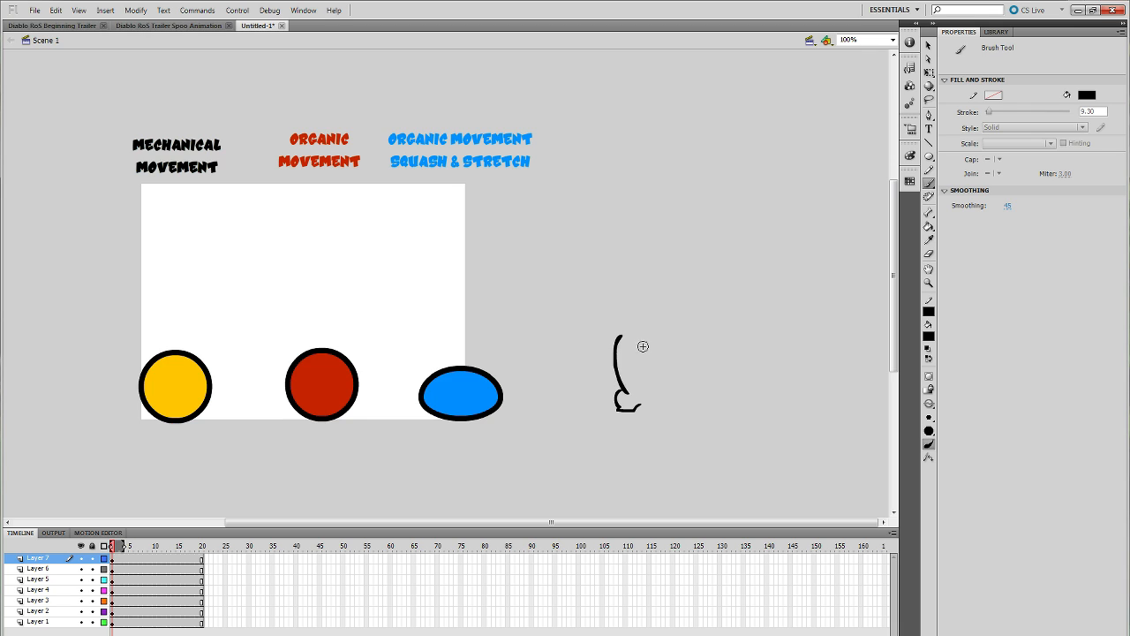
{"action": "key", "text": "ctrl+z"}
{"action": "key", "text": "ctrl+z"}
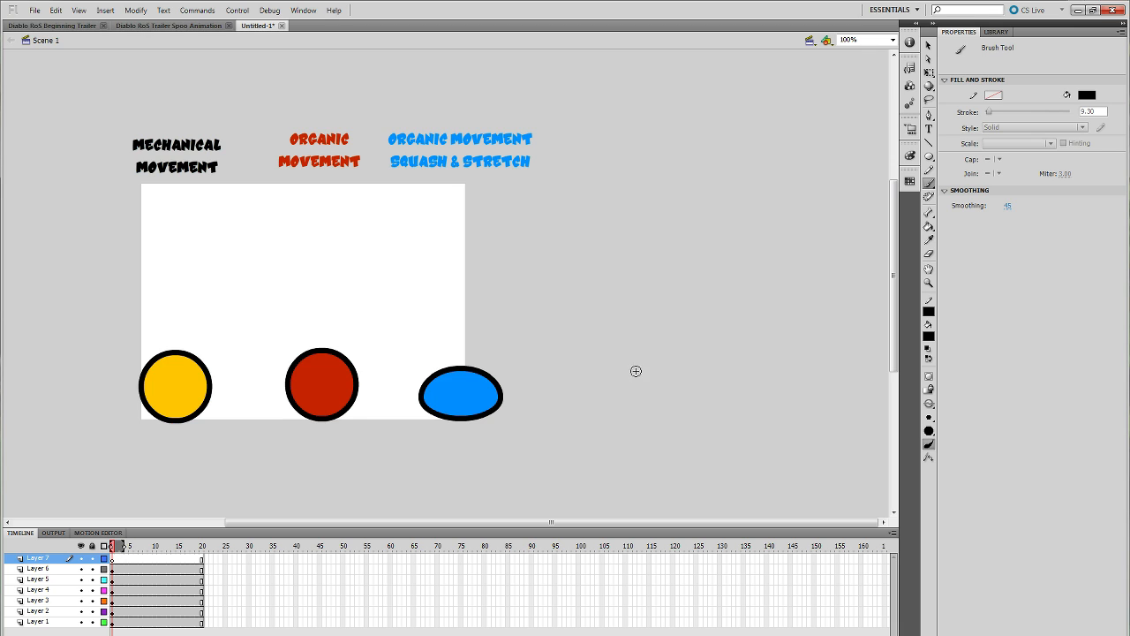
Step: Brush a small rounded character with two feet, an arm and inner head lines in the empty area beside the blue ball
{"action": "mouse_move", "coordinate": [631, 380]}
{"action": "left_mouse_down"}
{"action": "mouse_move", "coordinate": [639, 304]}
{"action": "mouse_move", "coordinate": [675, 300]}
{"action": "mouse_move", "coordinate": [696, 323]}
{"action": "mouse_move", "coordinate": [697, 385]}
{"action": "mouse_move", "coordinate": [689, 399]}
{"action": "mouse_move", "coordinate": [691, 370]}
{"action": "mouse_move", "coordinate": [680, 398]}
{"action": "mouse_move", "coordinate": [635, 387]}
{"action": "mouse_move", "coordinate": [673, 402]}
{"action": "mouse_move", "coordinate": [638, 396]}
{"action": "mouse_move", "coordinate": [673, 407]}
{"action": "left_mouse_up"}
{"action": "key", "text": "ctrl+z"}
{"action": "key", "text": "ctrl+z"}
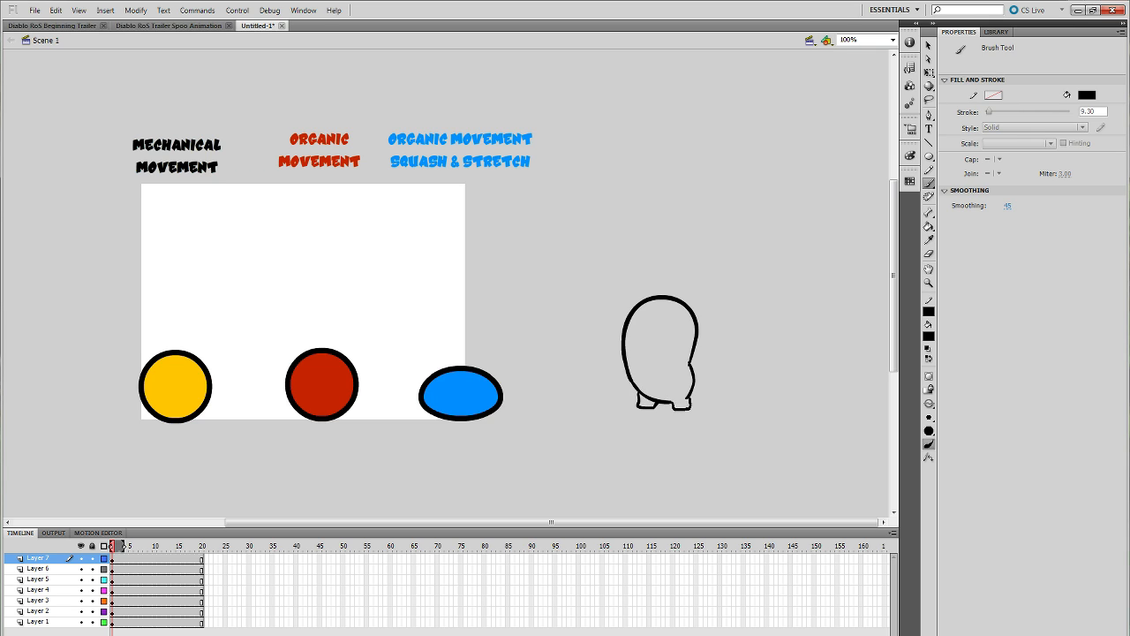
{"action": "mouse_move", "coordinate": [629, 364]}
{"action": "left_mouse_down"}
{"action": "mouse_move", "coordinate": [680, 360]}
{"action": "mouse_move", "coordinate": [684, 296]}
{"action": "left_mouse_up"}
{"action": "left_click_drag", "start_coordinate": [678, 366], "coordinate": [678, 389]}
{"action": "mouse_move", "coordinate": [625, 364]}
{"action": "left_mouse_down"}
{"action": "mouse_move", "coordinate": [628, 386]}
{"action": "mouse_move", "coordinate": [630, 376]}
{"action": "left_mouse_up"}
{"action": "scroll", "coordinate": [733, 380], "scroll_direction": "up", "scroll_amount": 1}
Step: Select the whole character drawing and convert it to a graphic symbol
{"action": "left_click", "coordinate": [929, 73]}
{"action": "left_click_drag", "start_coordinate": [798, 261], "coordinate": [592, 454]}
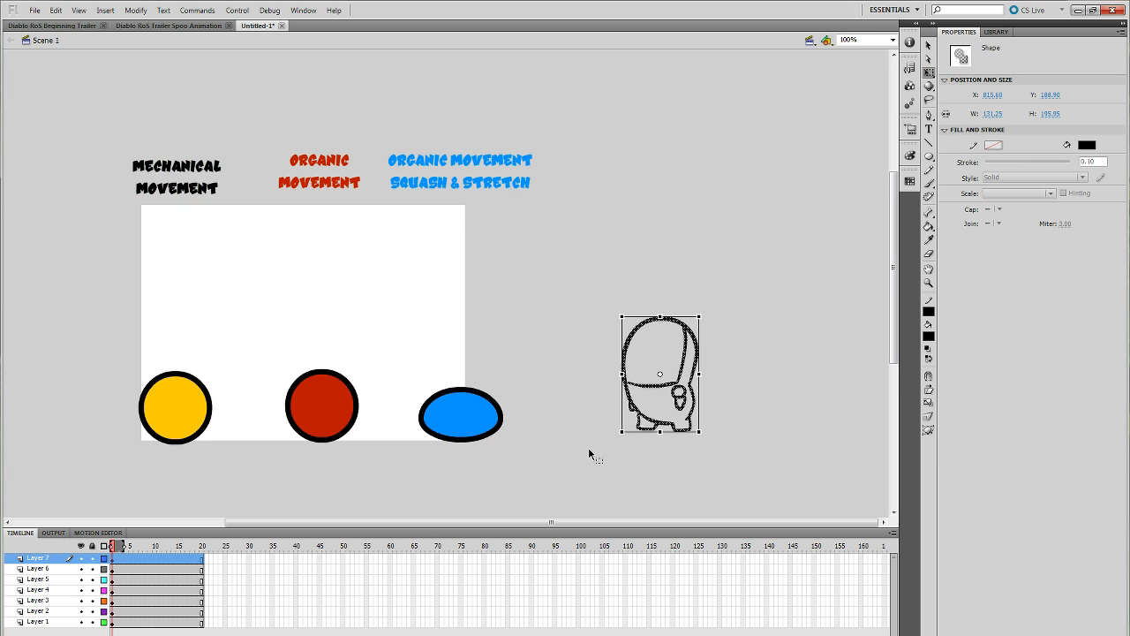
{"action": "right_click", "coordinate": [680, 388]}
{"action": "key", "text": "F8"}
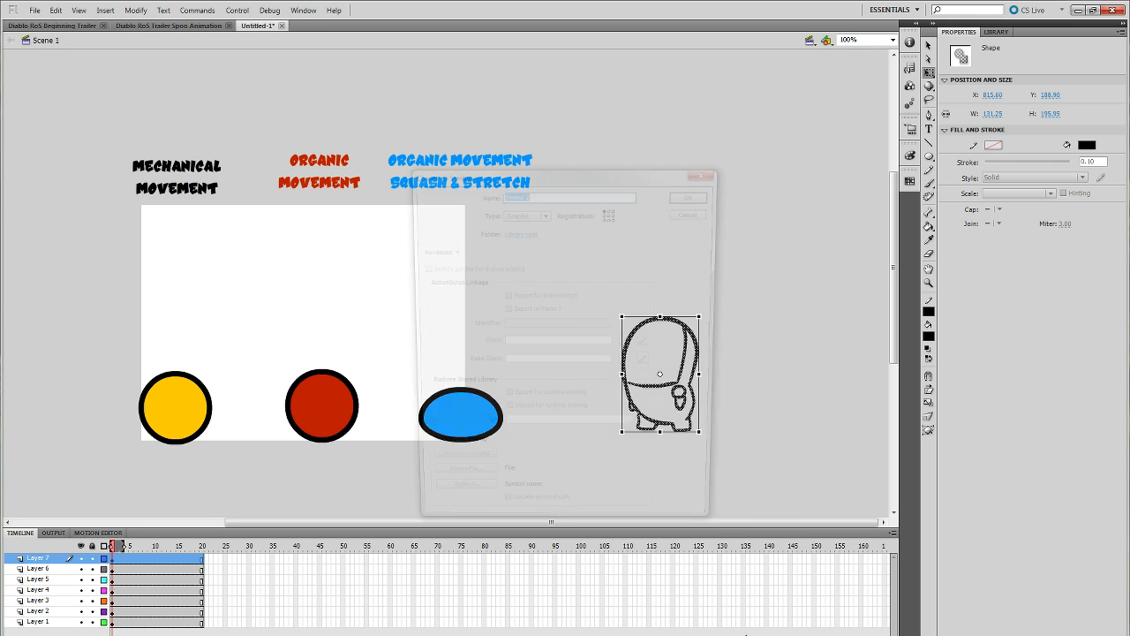
{"action": "key", "text": "Return"}
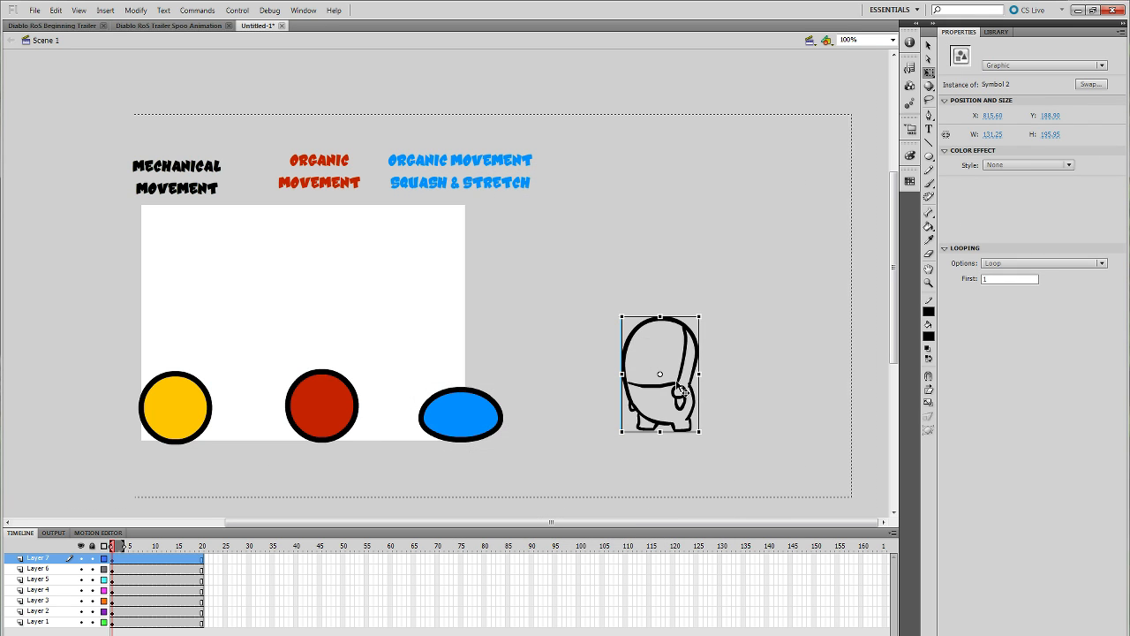
Step: Open the character symbol for editing and set Layer 1's outline colour to dark red
{"action": "double_click", "coordinate": [678, 392]}
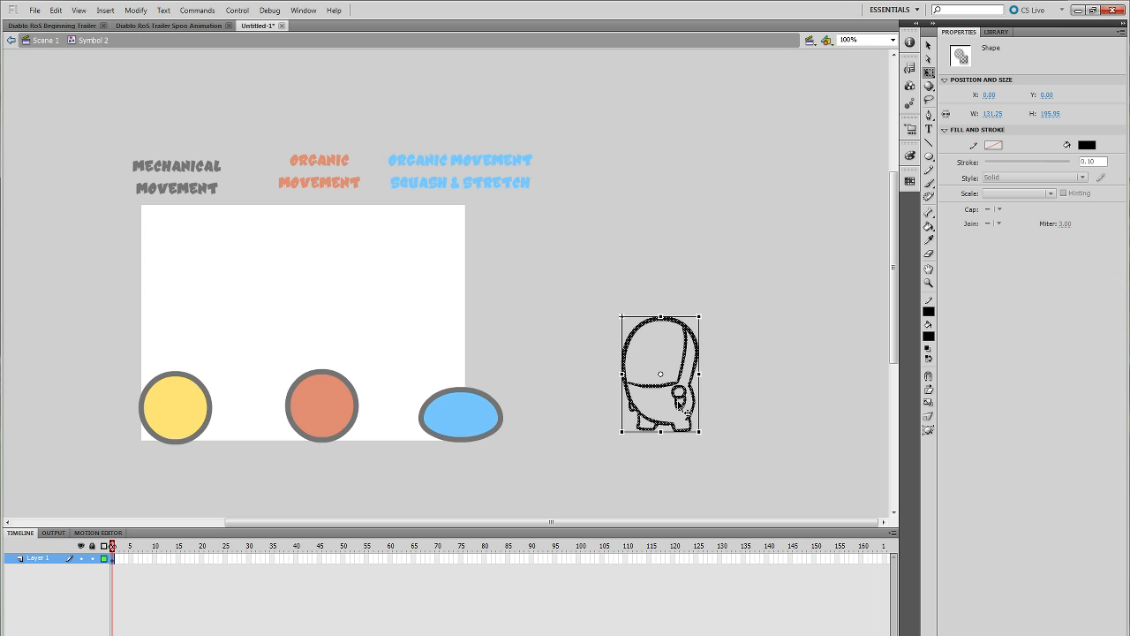
{"action": "left_click", "coordinate": [263, 591]}
{"action": "left_click", "coordinate": [105, 558]}
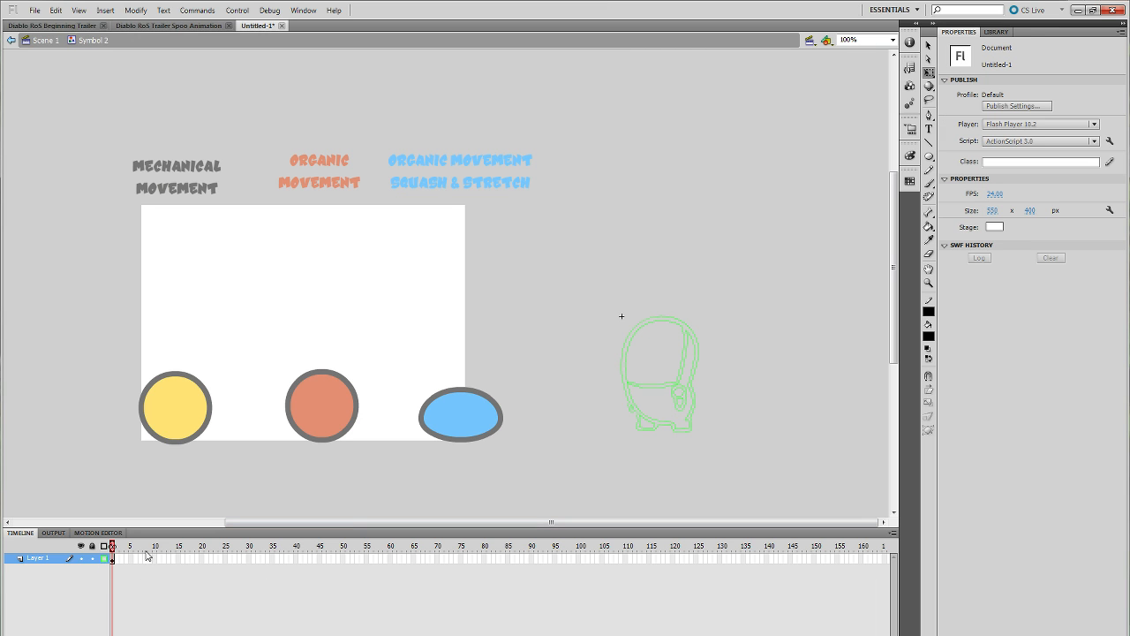
{"action": "left_click", "coordinate": [104, 558]}
{"action": "left_click", "coordinate": [104, 558]}
{"action": "double_click", "coordinate": [104, 558]}
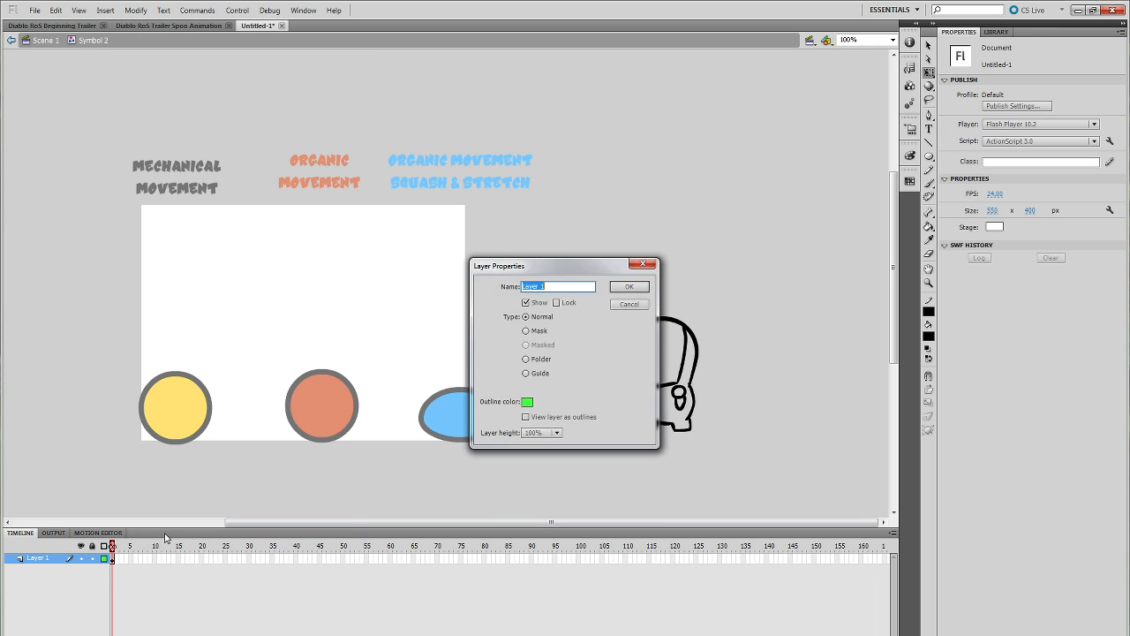
{"action": "left_click", "coordinate": [527, 402]}
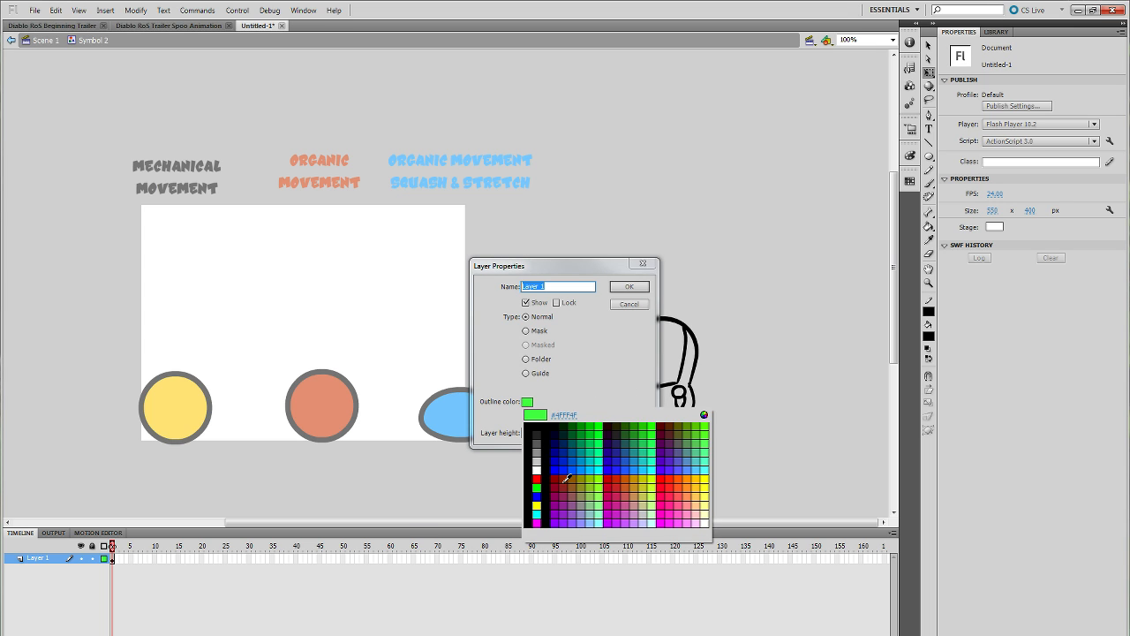
{"action": "left_click", "coordinate": [558, 478]}
{"action": "left_click", "coordinate": [629, 286]}
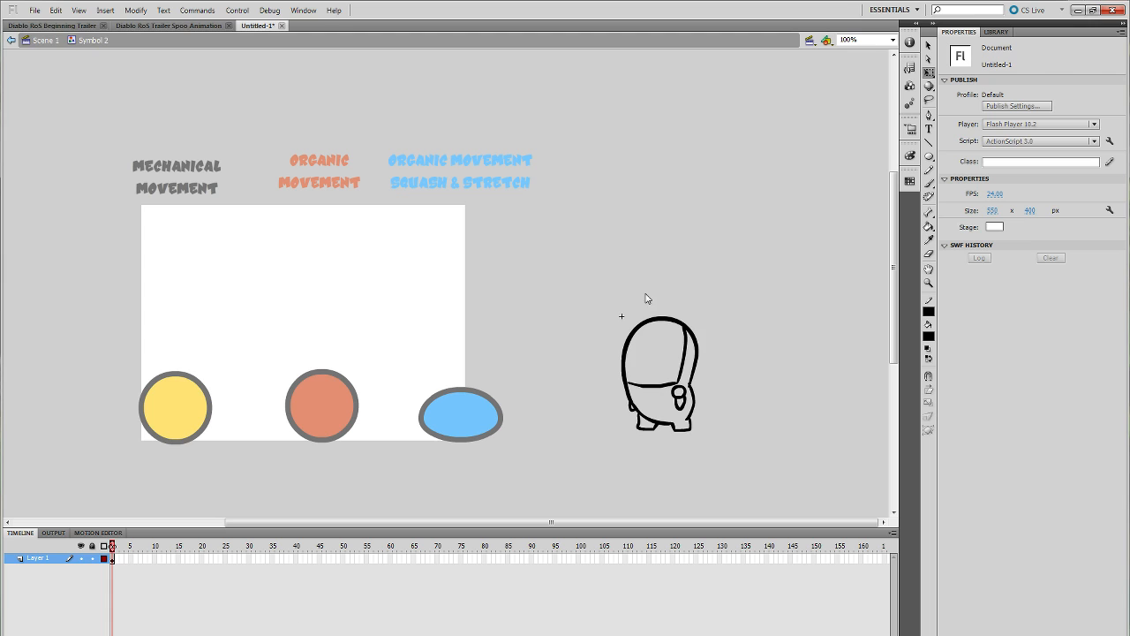
Step: Show the character's Layer 1 as locked outlines and add a new layer above it
{"action": "left_click", "coordinate": [104, 558]}
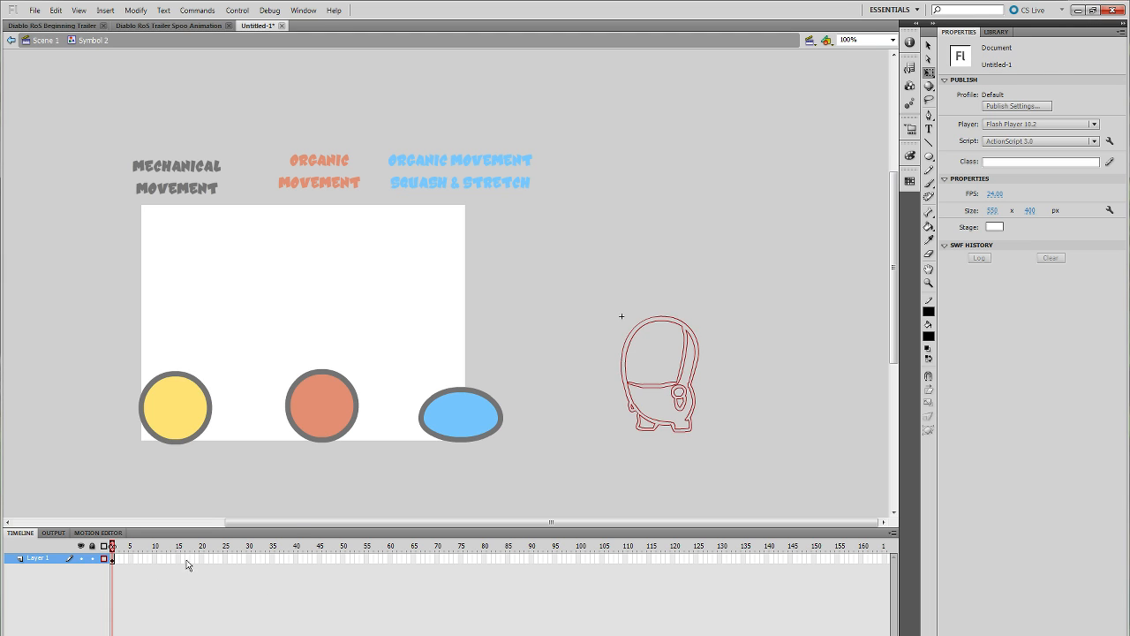
{"action": "left_click", "coordinate": [92, 558]}
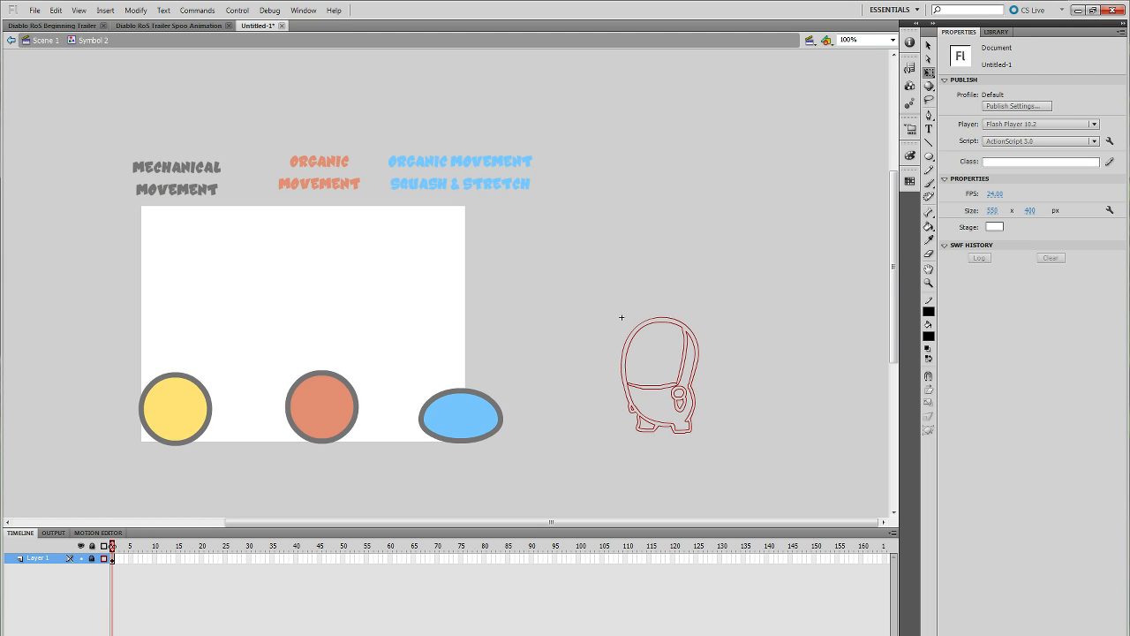
{"action": "left_click", "coordinate": [10, 634]}
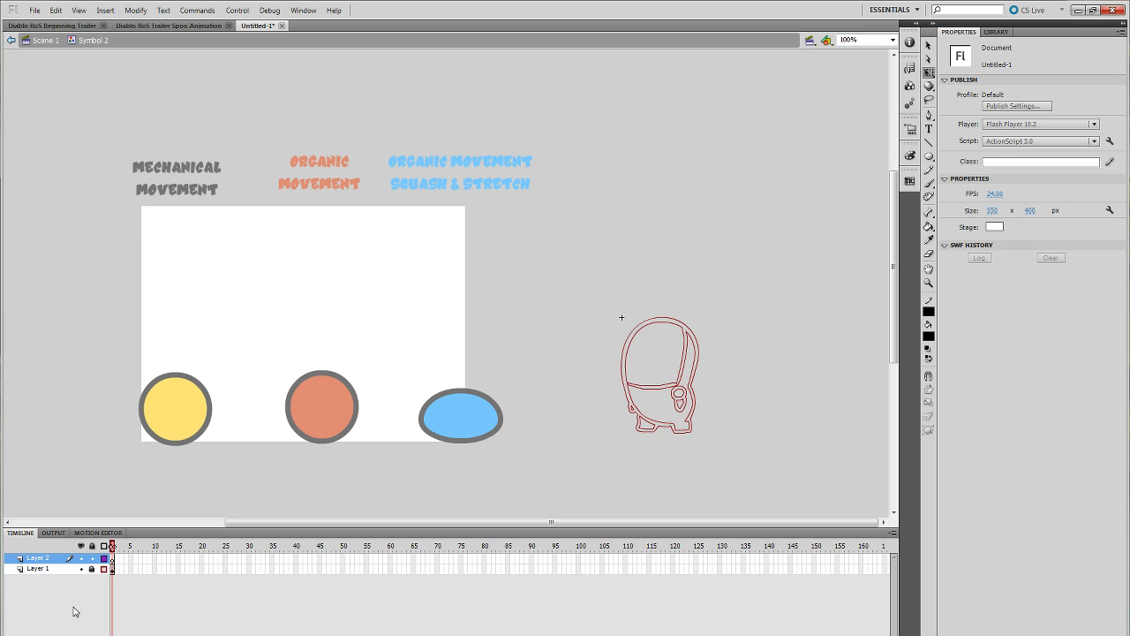
{"action": "left_click", "coordinate": [112, 560]}
{"action": "left_click_drag", "start_coordinate": [642, 435], "coordinate": [642, 439]}
{"action": "left_click_drag", "start_coordinate": [729, 278], "coordinate": [590, 440]}
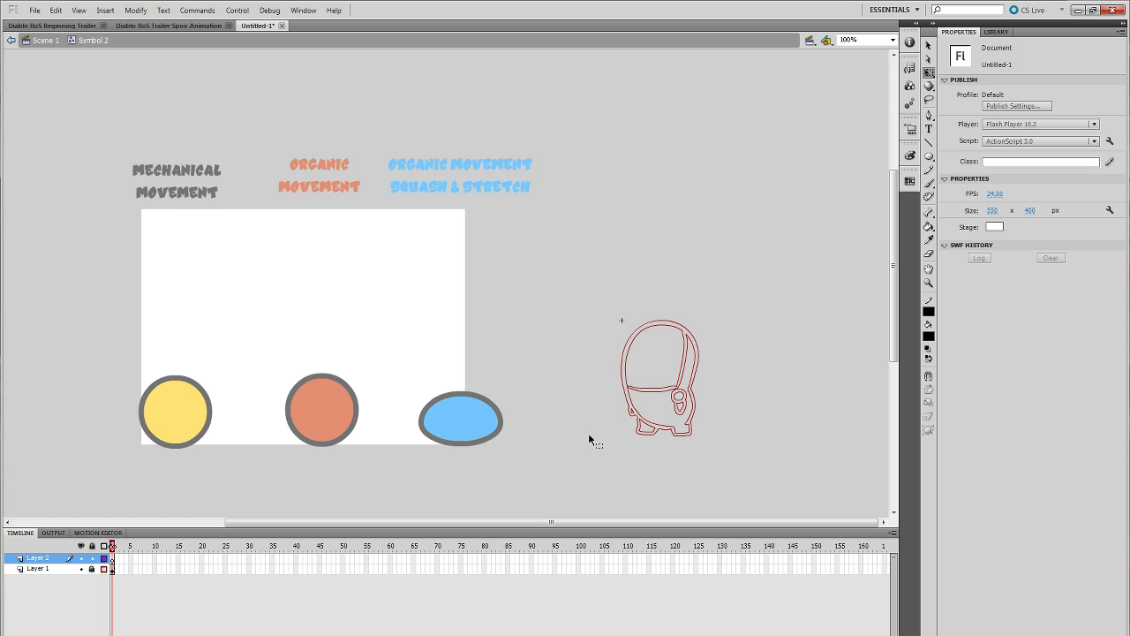
{"action": "mouse_move", "coordinate": [723, 457]}
{"action": "left_mouse_down"}
{"action": "mouse_move", "coordinate": [725, 442]}
{"action": "mouse_move", "coordinate": [735, 453]}
{"action": "left_mouse_up"}
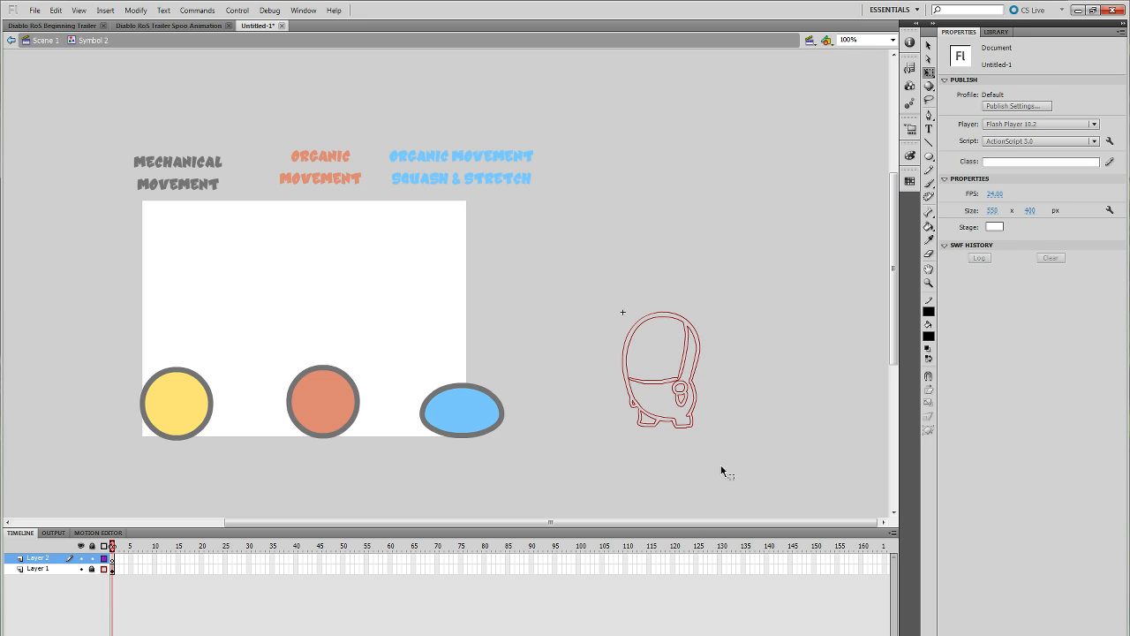
Step: Break the character symbol apart in Scene 1 and show Layer 7 as outlines
{"action": "left_click", "coordinate": [47, 41]}
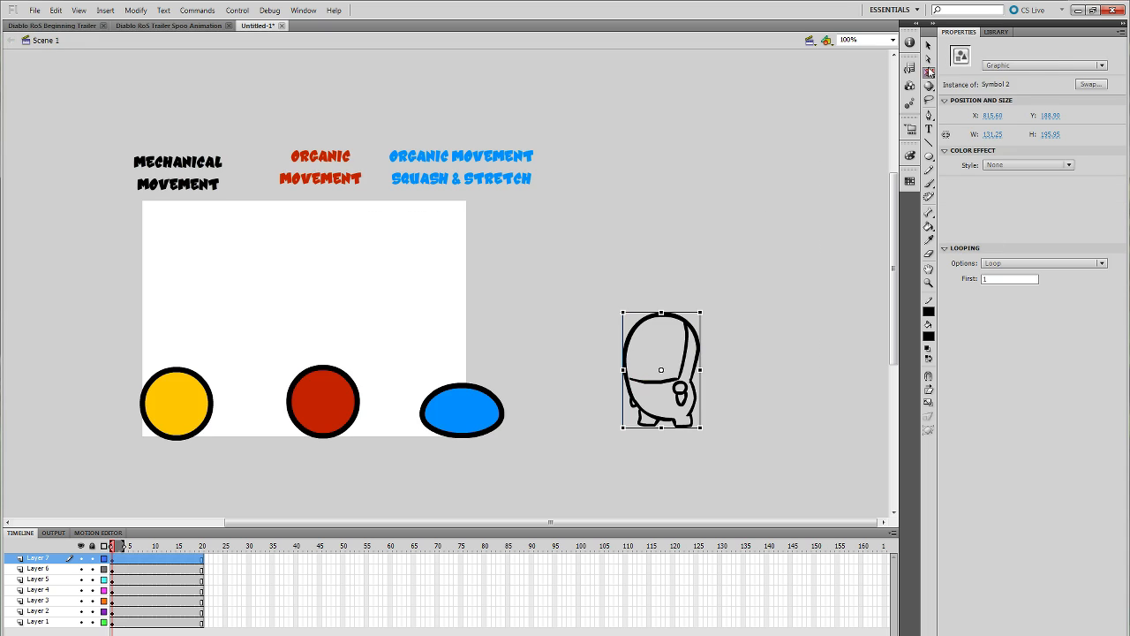
{"action": "left_click", "coordinate": [929, 72]}
{"action": "right_click", "coordinate": [681, 371]}
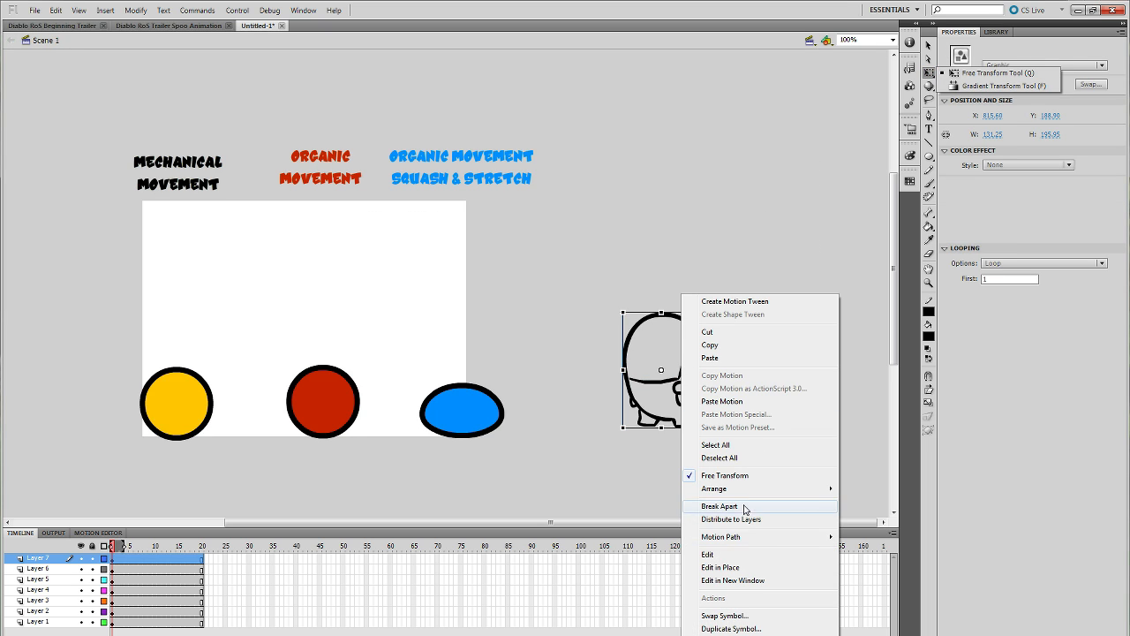
{"action": "left_click", "coordinate": [750, 504]}
{"action": "left_click", "coordinate": [104, 558]}
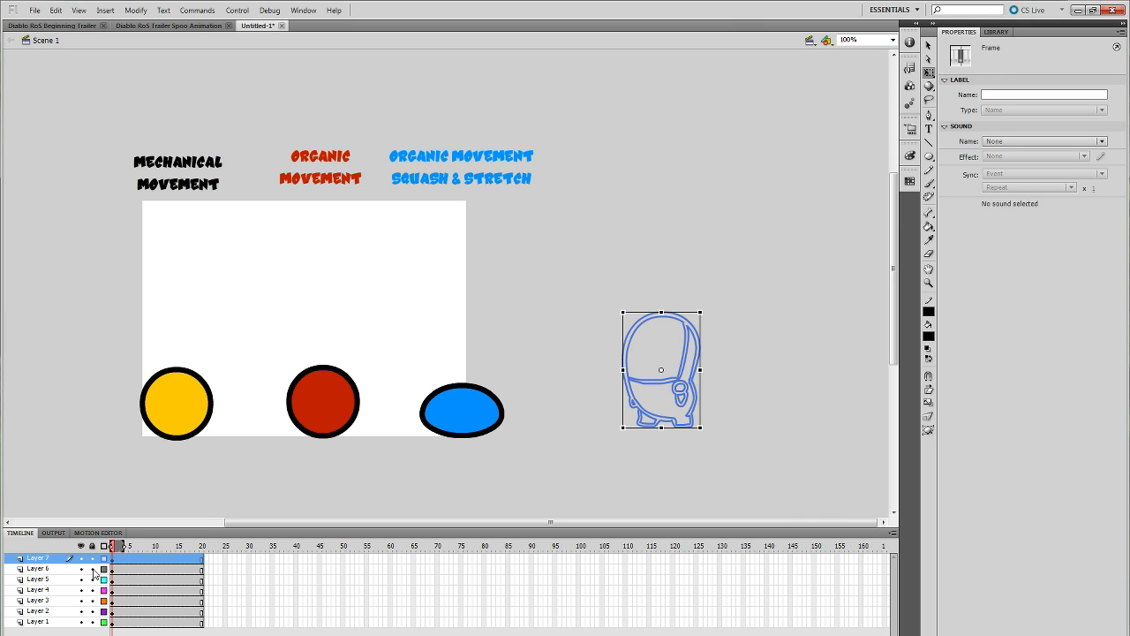
Step: Lock Layers 1 to 7 and add a new layer above them for tracing the character
{"action": "left_click", "coordinate": [92, 558]}
{"action": "left_click", "coordinate": [10, 633]}
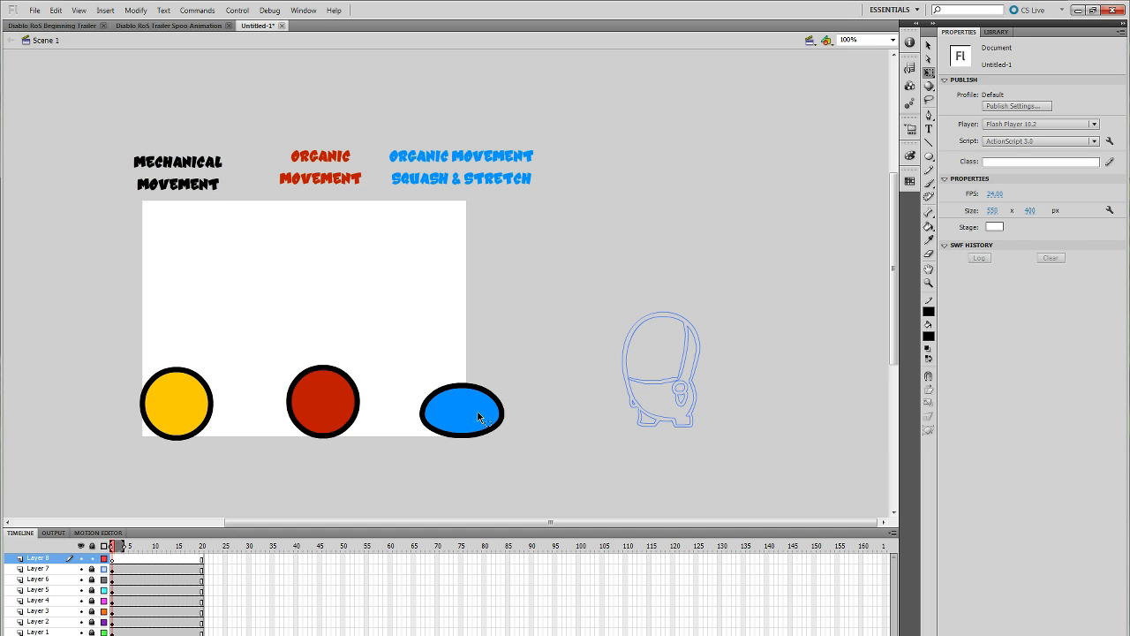
{"action": "left_click_drag", "start_coordinate": [561, 110], "coordinate": [385, 205]}
{"action": "scroll", "coordinate": [740, 446], "scroll_direction": "down", "scroll_amount": 1}
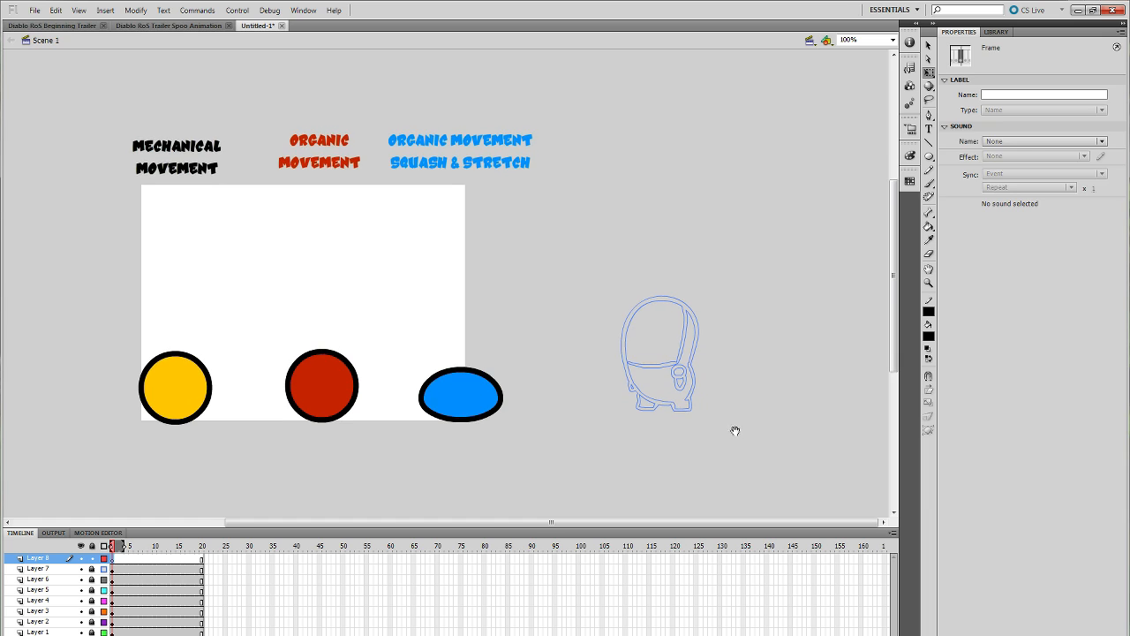
Step: Brush the left foot of a new character pose over the outlined reference on Layer 8
{"action": "left_click", "coordinate": [929, 183]}
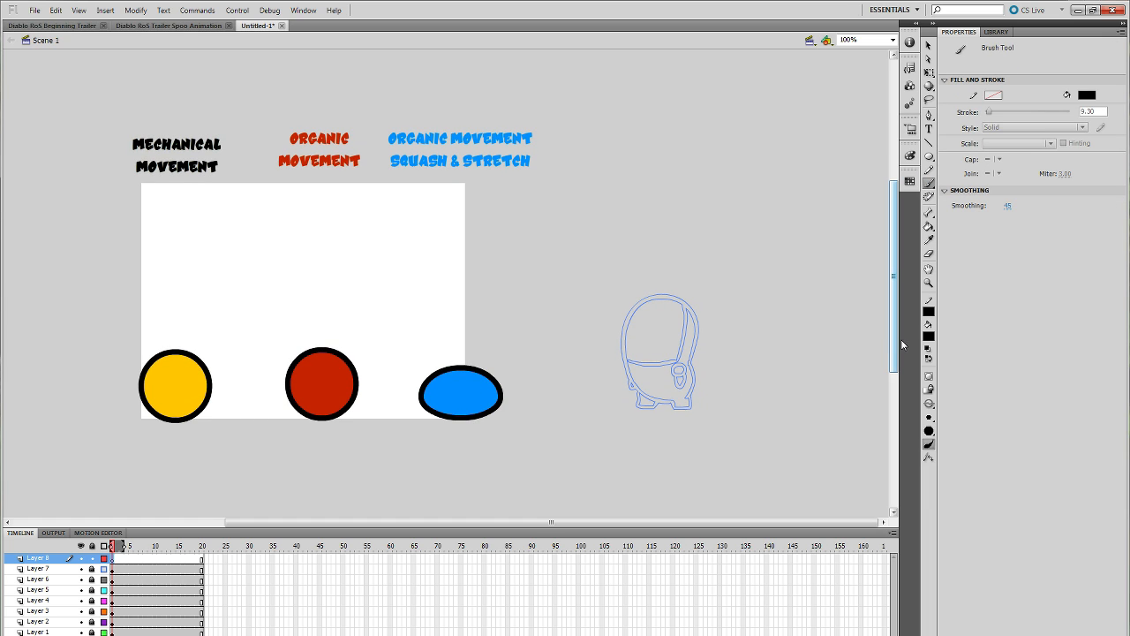
{"action": "mouse_move", "coordinate": [619, 429]}
{"action": "left_mouse_down"}
{"action": "mouse_move", "coordinate": [611, 420]}
{"action": "mouse_move", "coordinate": [602, 432]}
{"action": "left_mouse_up"}
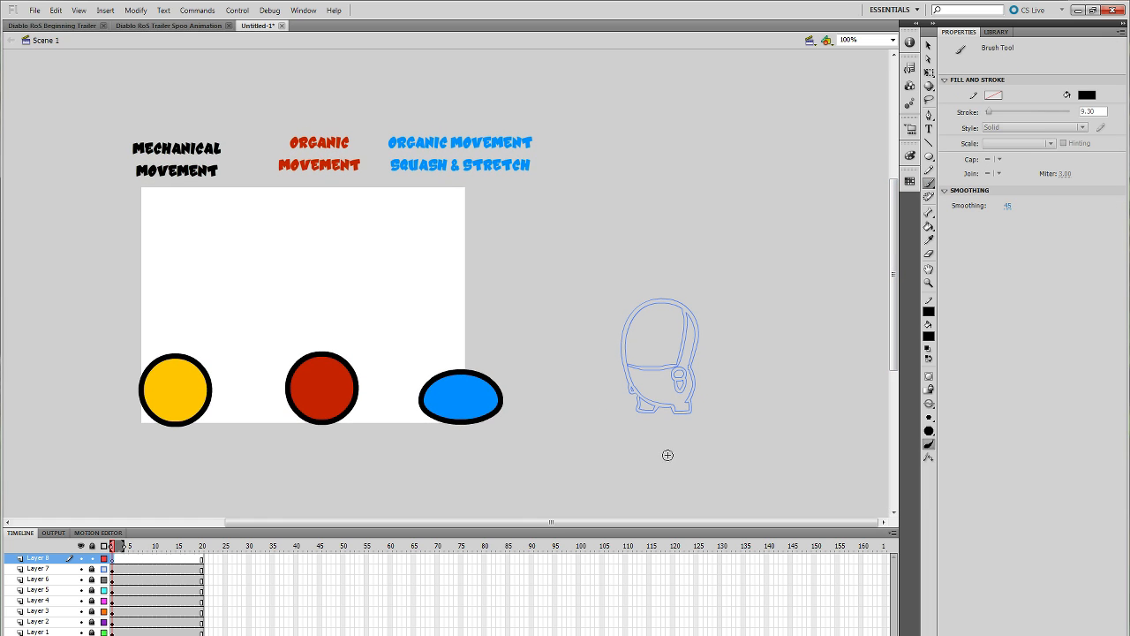
{"action": "left_click_drag", "start_coordinate": [685, 454], "coordinate": [681, 458]}
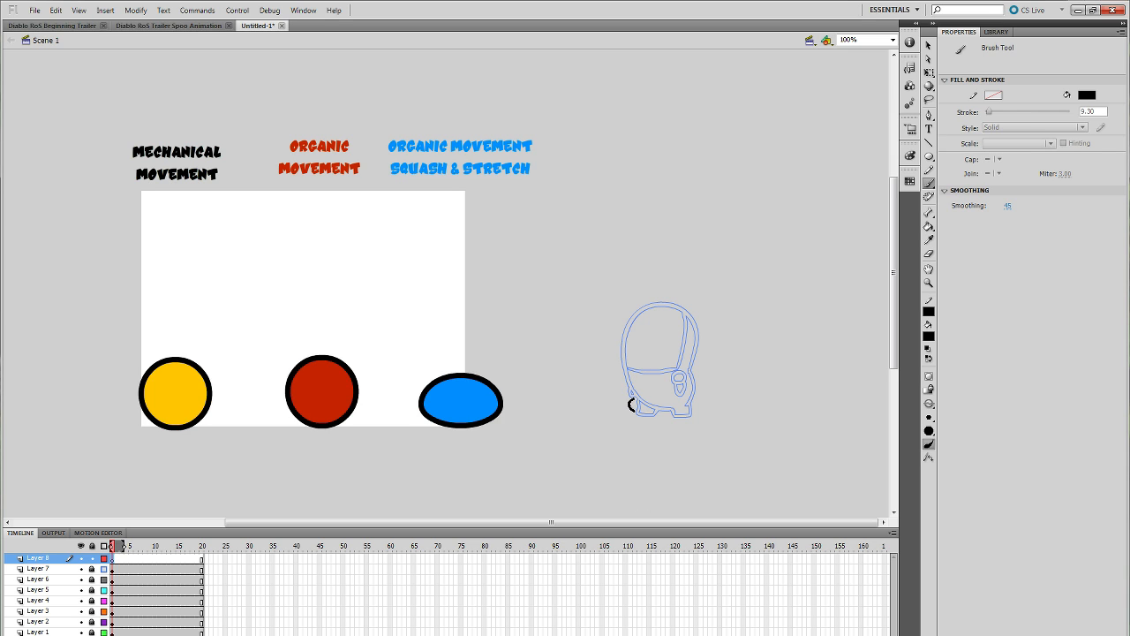
{"action": "left_click_drag", "start_coordinate": [631, 404], "coordinate": [635, 412]}
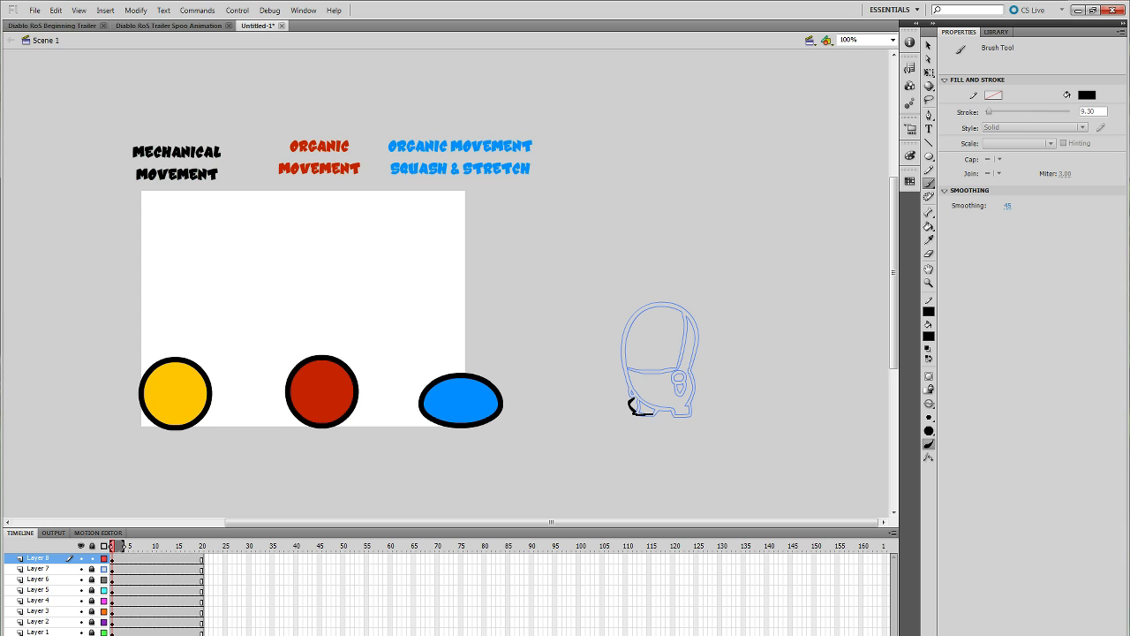
Step: Brush the right foot and the underside of the body along the bottom of the reference
{"action": "left_click", "coordinate": [136, 559]}
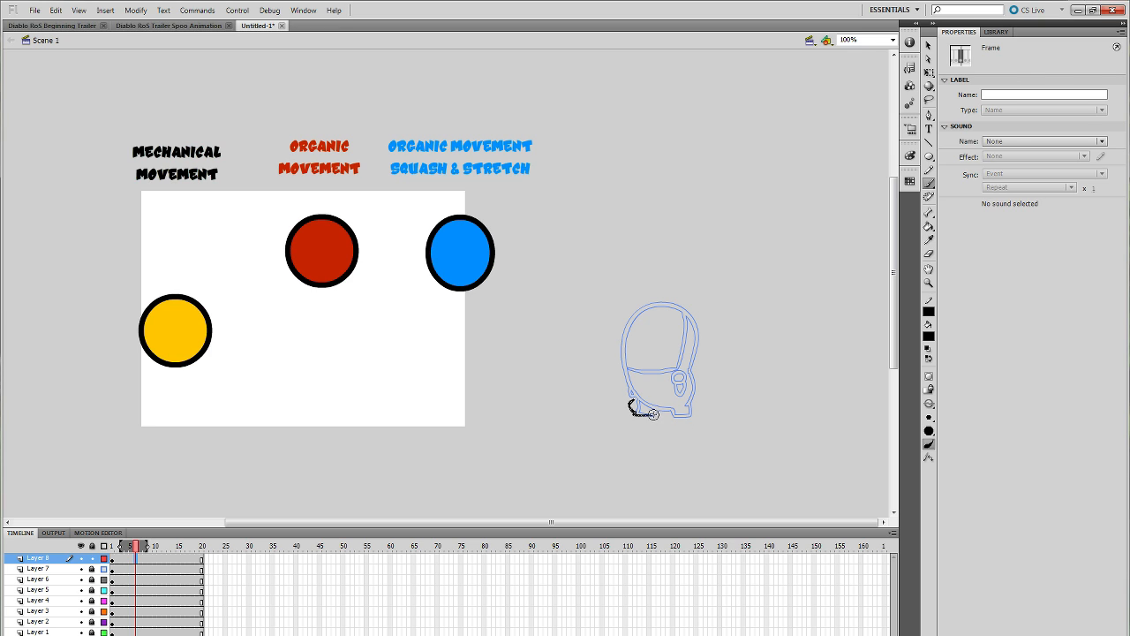
{"action": "left_click_drag", "start_coordinate": [654, 414], "coordinate": [654, 412]}
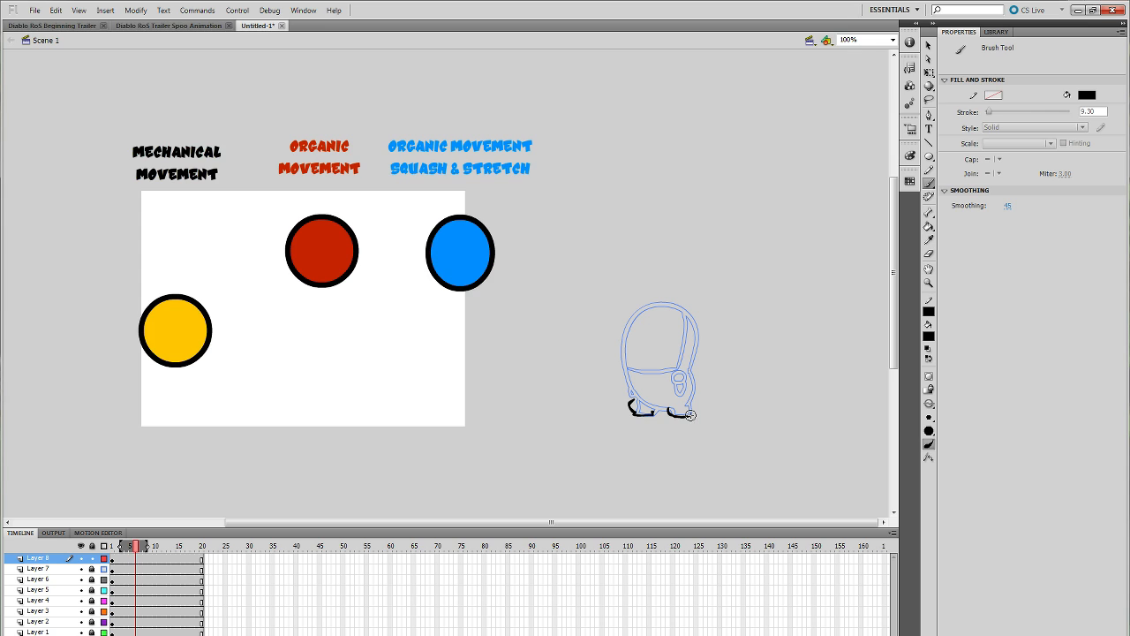
{"action": "left_click_drag", "start_coordinate": [691, 415], "coordinate": [692, 403]}
{"action": "key", "text": "ctrl+z"}
{"action": "left_click_drag", "start_coordinate": [667, 413], "coordinate": [649, 409]}
{"action": "key", "text": "ctrl+z"}
{"action": "scroll", "coordinate": [711, 402], "scroll_direction": "down", "scroll_amount": 1}
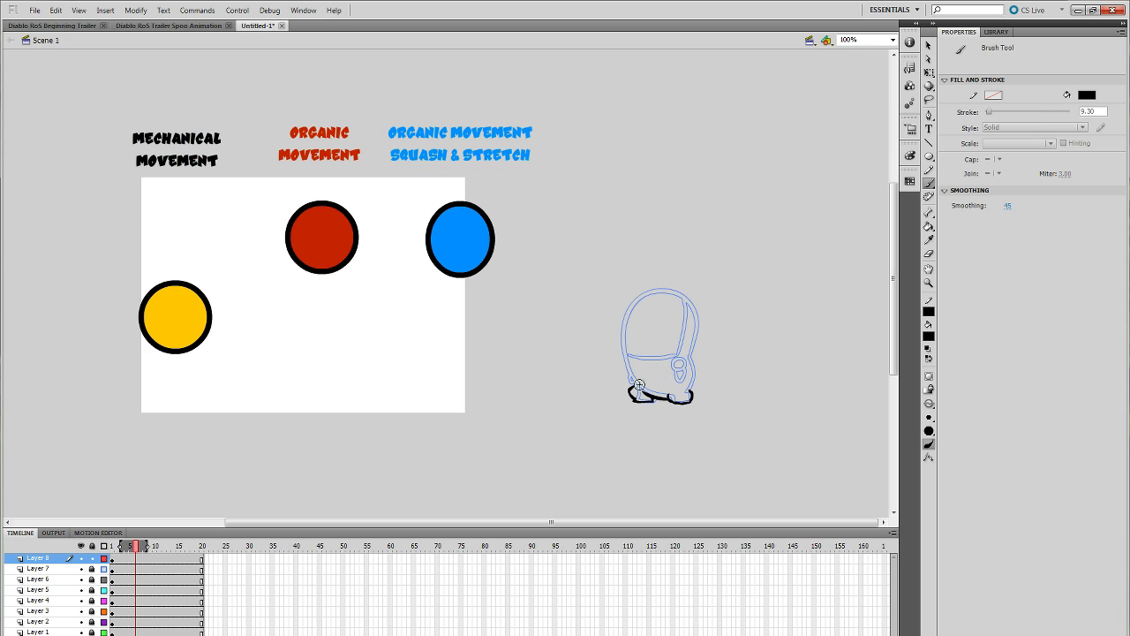
Step: Brush a squashed head and body outline, lower and rounder than the reference, redoing strokes until the curve fits
{"action": "left_click_drag", "start_coordinate": [638, 390], "coordinate": [623, 369]}
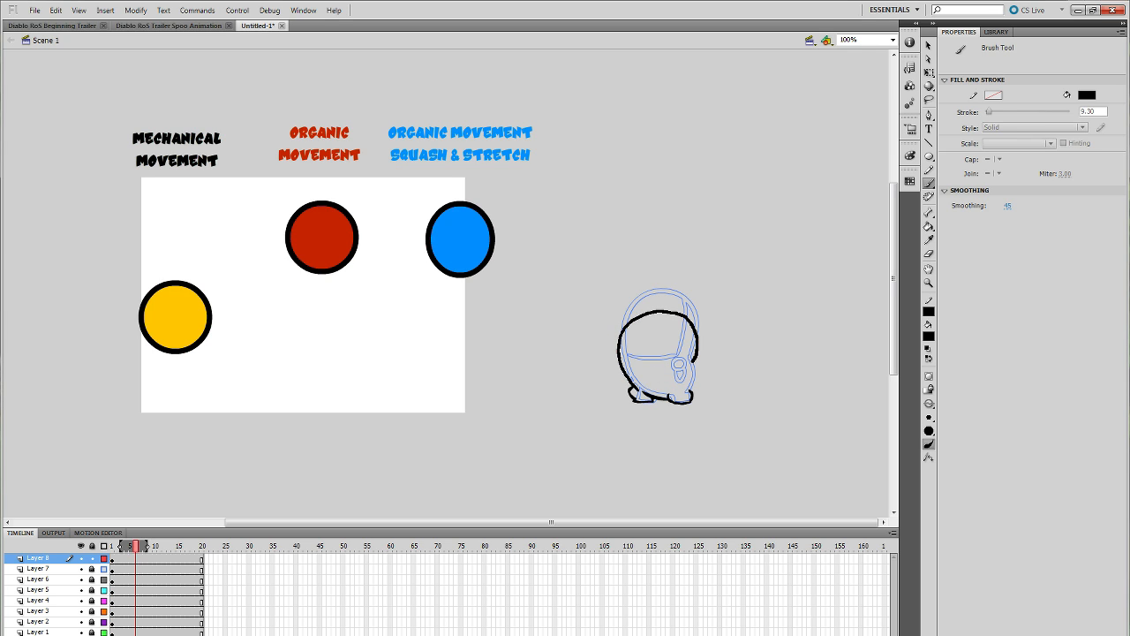
{"action": "key", "text": "ctrl+z"}
{"action": "key", "text": "ctrl+z"}
{"action": "left_click_drag", "start_coordinate": [621, 374], "coordinate": [627, 316]}
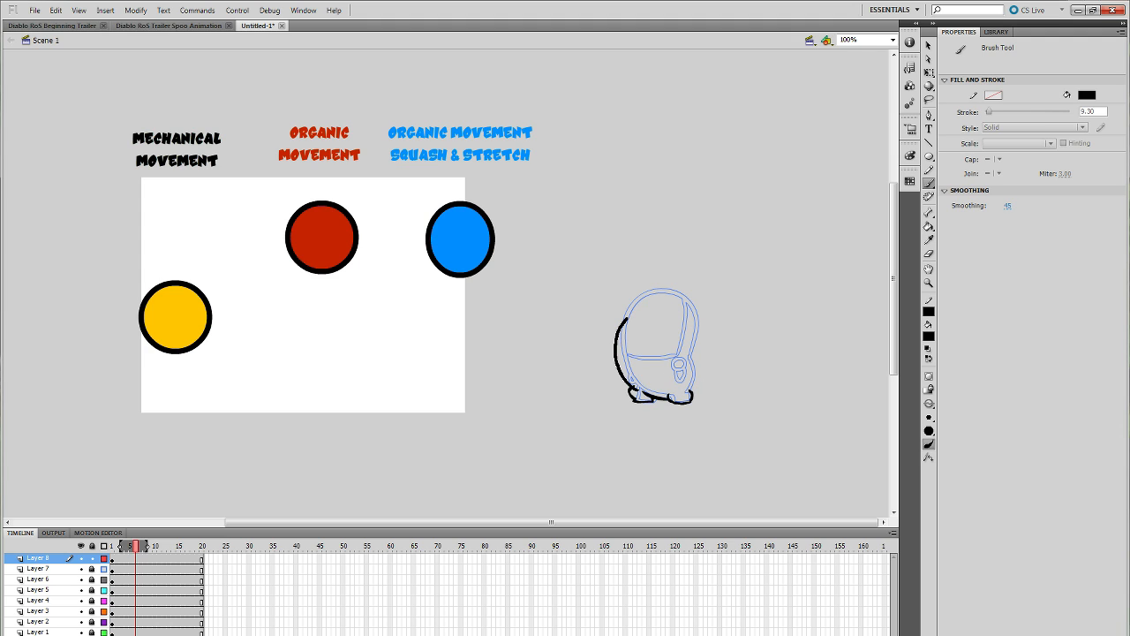
{"action": "left_click_drag", "start_coordinate": [691, 362], "coordinate": [684, 401]}
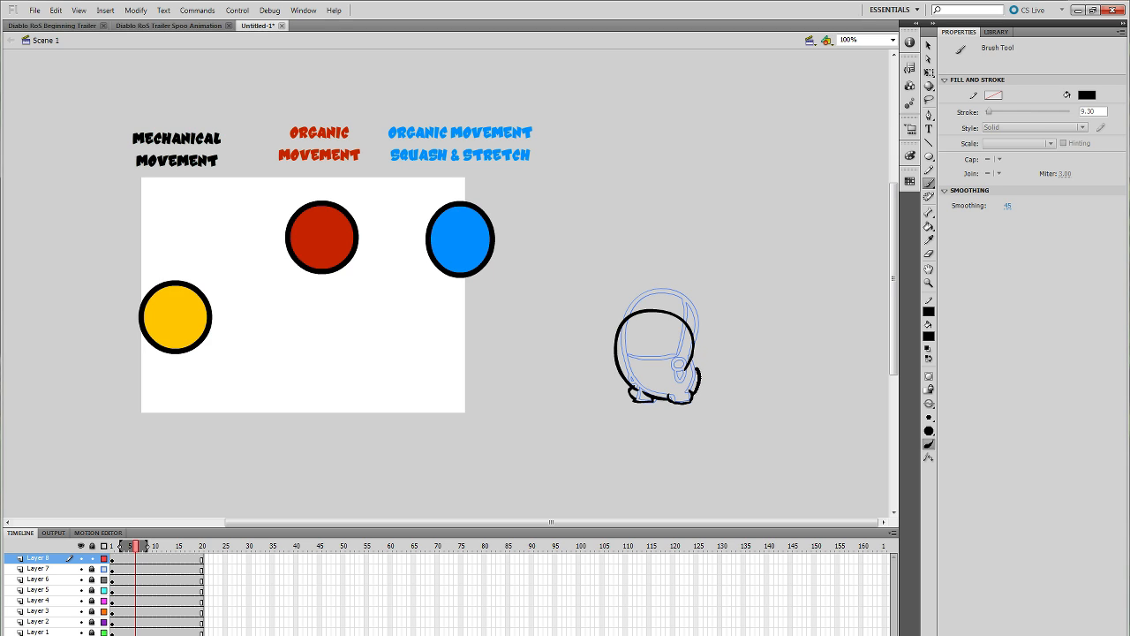
{"action": "key", "text": "ctrl+z"}
{"action": "key", "text": "ctrl+z"}
{"action": "left_click_drag", "start_coordinate": [649, 247], "coordinate": [652, 295]}
{"action": "key", "text": "ctrl+z"}
{"action": "left_click_drag", "start_coordinate": [622, 378], "coordinate": [604, 384]}
{"action": "left_click_drag", "start_coordinate": [710, 366], "coordinate": [730, 373]}
{"action": "key", "text": "ctrl+z"}
{"action": "key", "text": "ctrl+z"}
{"action": "key", "text": "ctrl+z"}
{"action": "key", "text": "ctrl+z"}
Step: Brush the curved face line and the hood's side edge inside the squashed head
{"action": "left_click_drag", "start_coordinate": [660, 382], "coordinate": [673, 375]}
{"action": "left_click_drag", "start_coordinate": [679, 318], "coordinate": [680, 316]}
Step: Insert a blank keyframe on Layer 8 at frame 12 for the stretched pose
{"action": "left_click_drag", "start_coordinate": [145, 549], "coordinate": [175, 553]}
{"action": "left_click", "coordinate": [170, 563]}
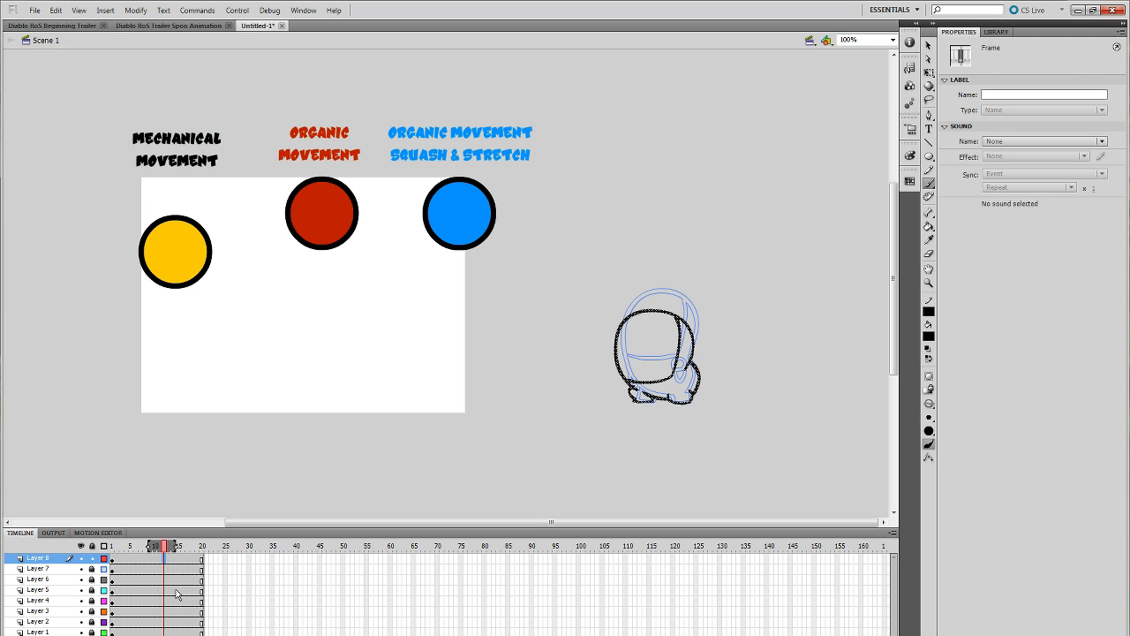
{"action": "key", "text": "Delete"}
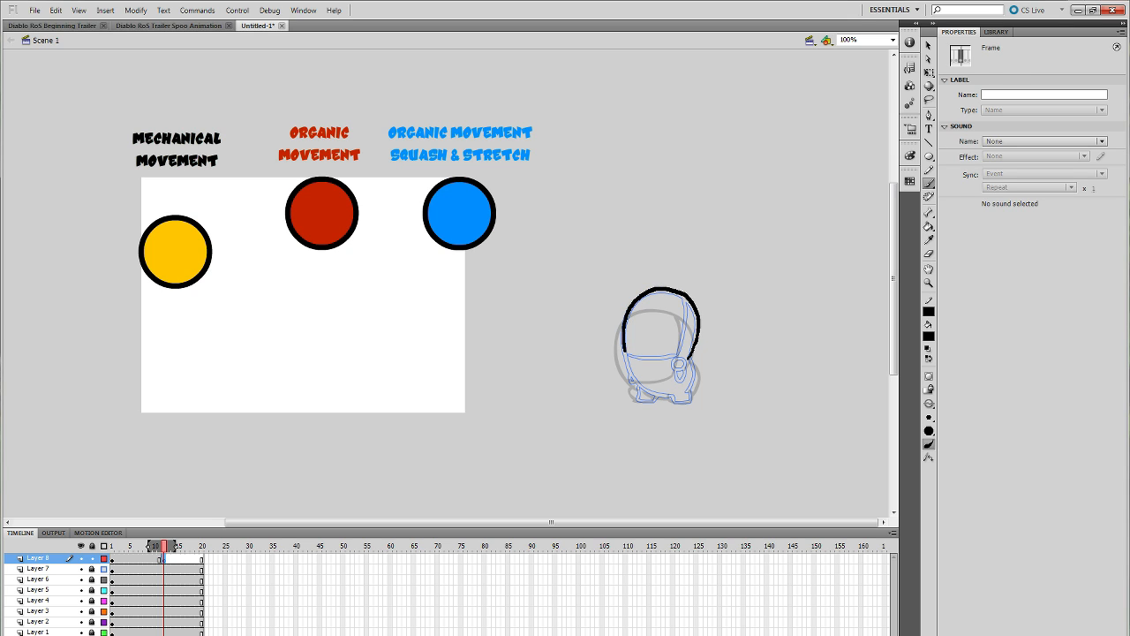
Step: Brush the stretched pose at frame 12 with a tall head, spread feet, face line, hood edge, round side detail and raised arms
{"action": "mouse_move", "coordinate": [625, 352]}
{"action": "left_mouse_down"}
{"action": "mouse_move", "coordinate": [689, 360]}
{"action": "mouse_move", "coordinate": [687, 389]}
{"action": "mouse_move", "coordinate": [694, 369]}
{"action": "mouse_move", "coordinate": [627, 380]}
{"action": "mouse_move", "coordinate": [627, 395]}
{"action": "mouse_move", "coordinate": [680, 403]}
{"action": "left_mouse_up"}
{"action": "key", "text": "ctrl+z"}
{"action": "key", "text": "ctrl+z"}
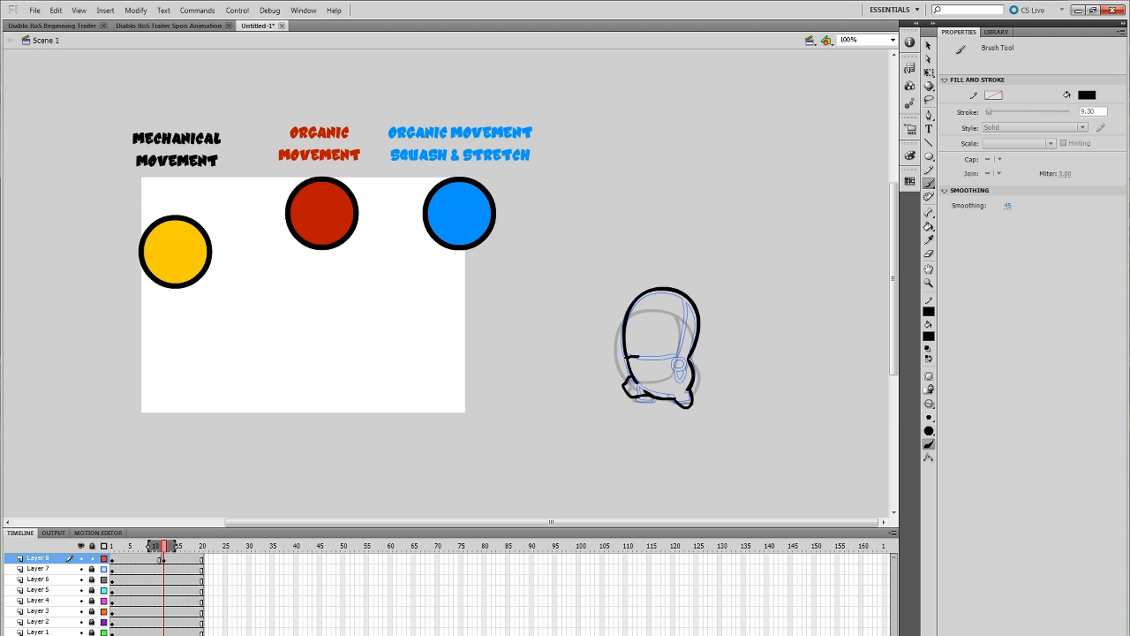
{"action": "left_click_drag", "start_coordinate": [670, 356], "coordinate": [678, 358]}
{"action": "left_click_drag", "start_coordinate": [687, 311], "coordinate": [688, 295]}
{"action": "key", "text": "ctrl+z"}
{"action": "left_click_drag", "start_coordinate": [705, 346], "coordinate": [692, 355]}
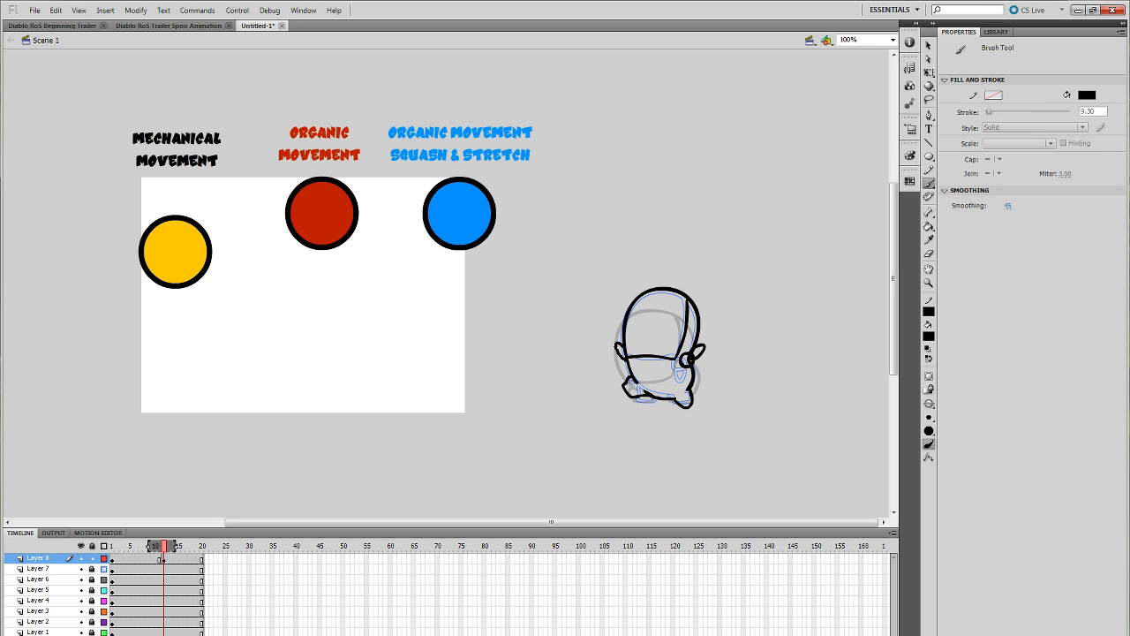
Step: Select the whole stretched drawing and move it straight up above the reference, to about Y -45
{"action": "key", "text": "q"}
{"action": "key", "text": "ctrl+a"}
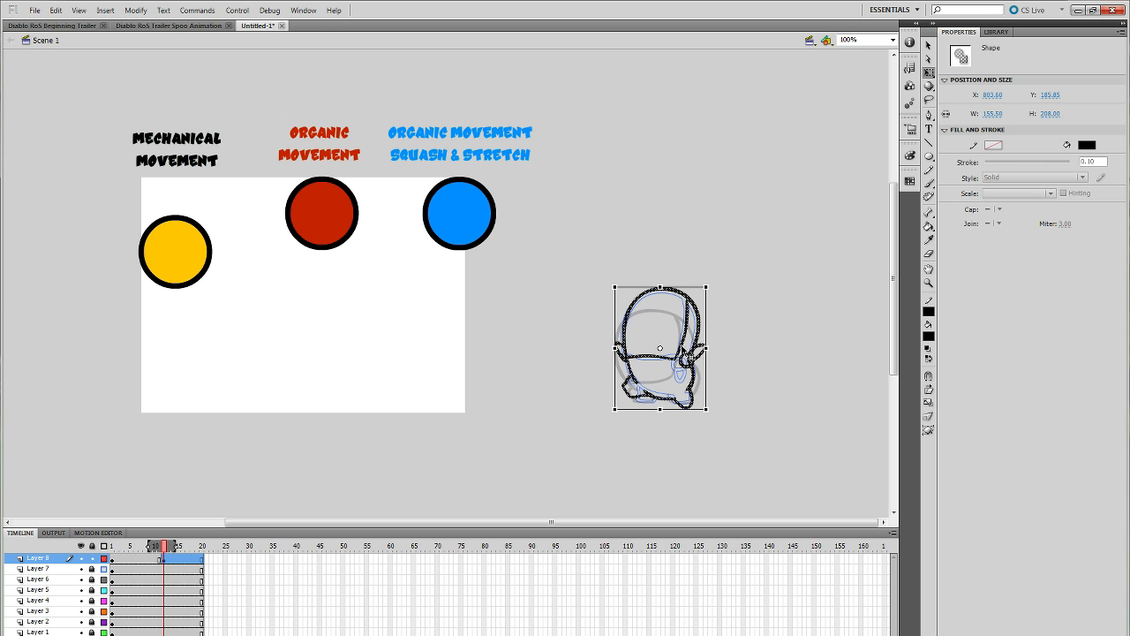
{"action": "left_click_drag", "start_coordinate": [686, 351], "coordinate": [682, 214]}
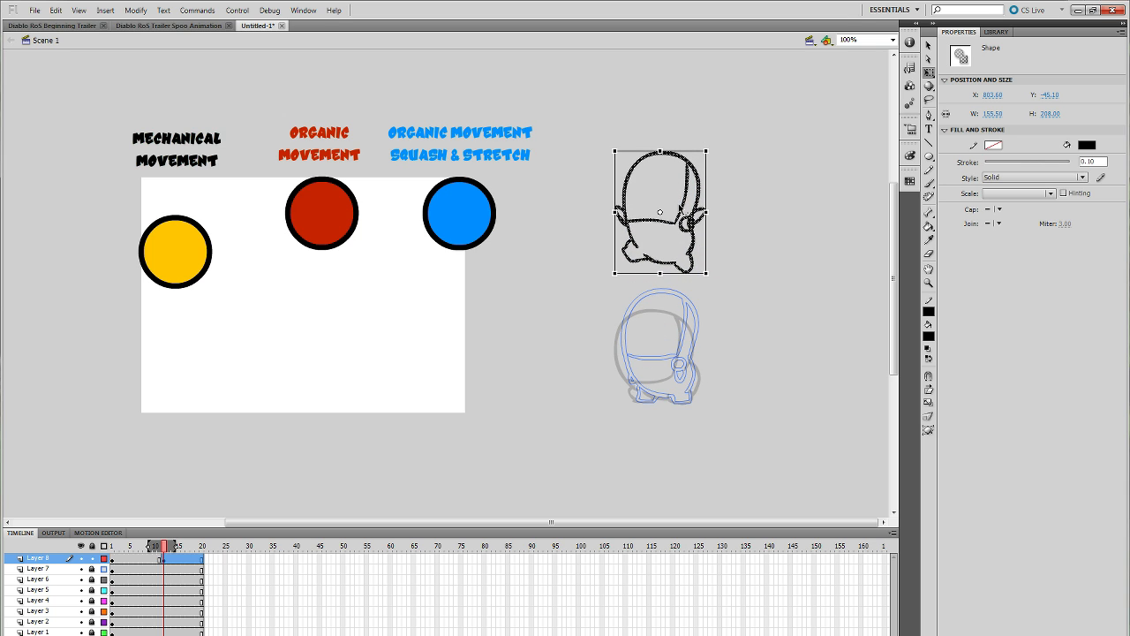
Step: Erase the stray lines inside the stretched character's round side detail and raise the drawing further to about Y -94
{"action": "left_click", "coordinate": [744, 209]}
{"action": "key", "text": "e"}
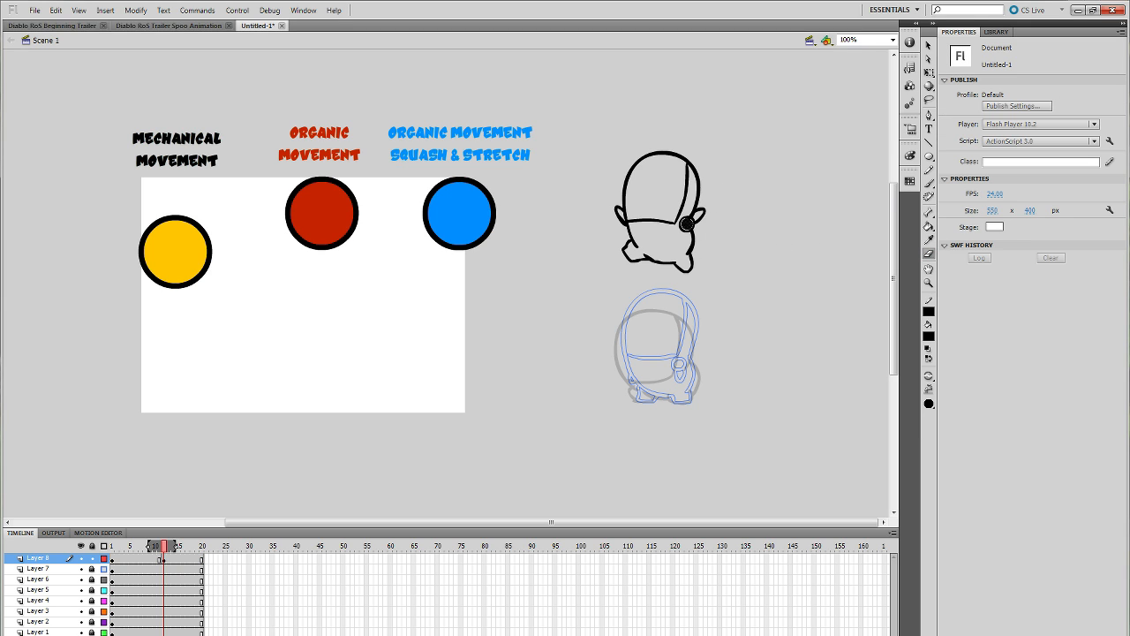
{"action": "left_click", "coordinate": [929, 72]}
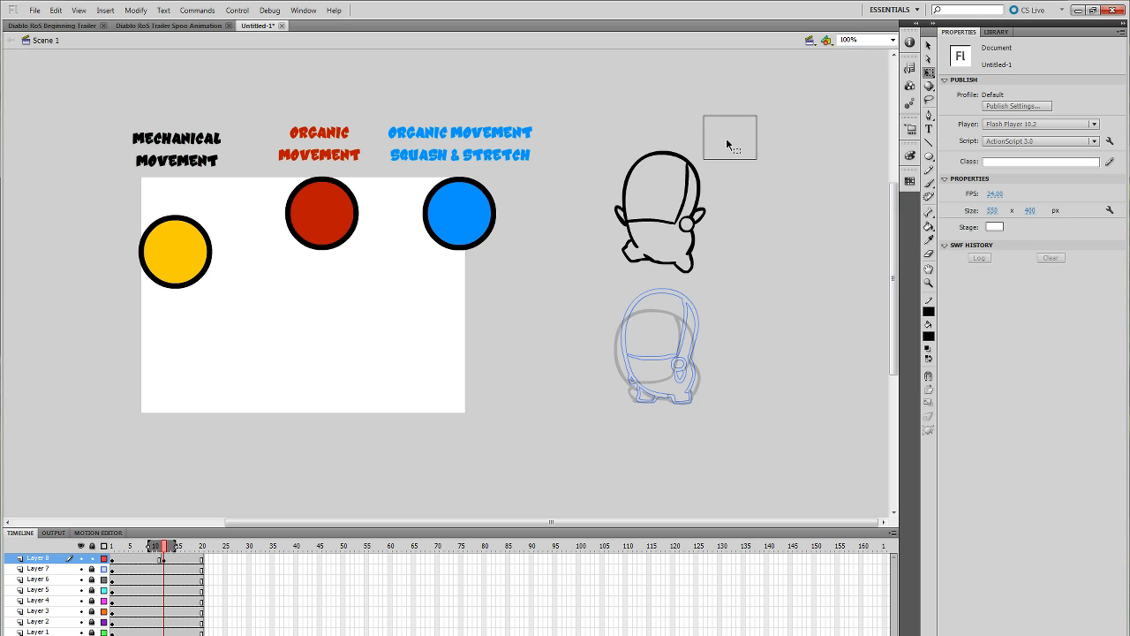
{"action": "left_click_drag", "start_coordinate": [727, 145], "coordinate": [586, 295]}
{"action": "left_click_drag", "start_coordinate": [702, 214], "coordinate": [704, 188]}
Step: Scrub and play the timeline to compare the squashed and stretched poses with the bouncing balls
{"action": "left_click", "coordinate": [159, 558]}
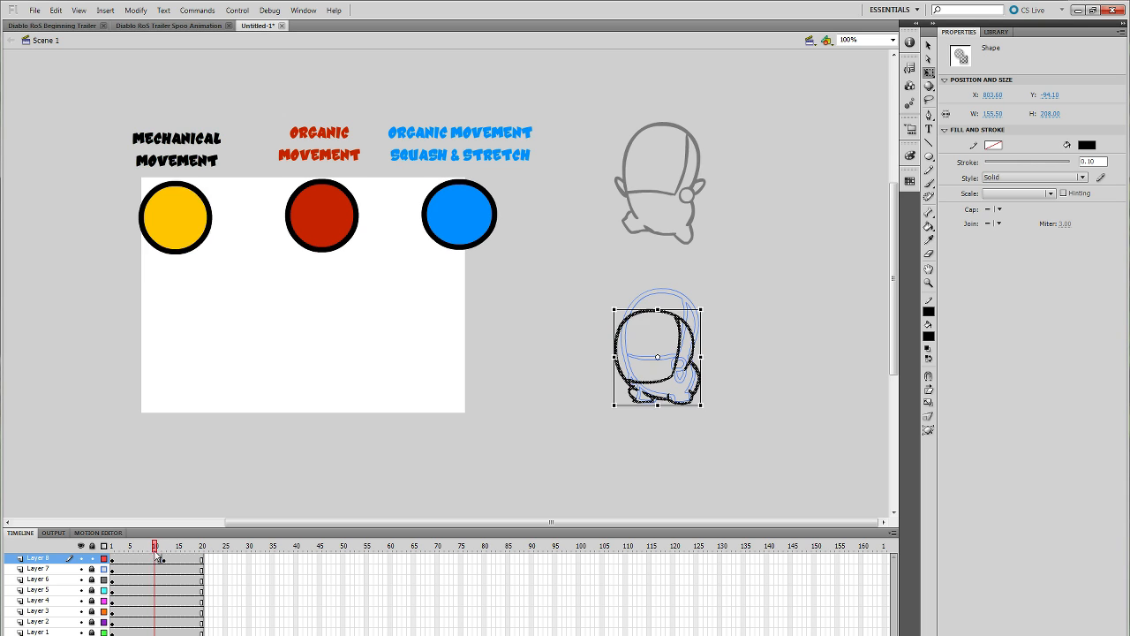
{"action": "left_click_drag", "start_coordinate": [155, 548], "coordinate": [216, 568]}
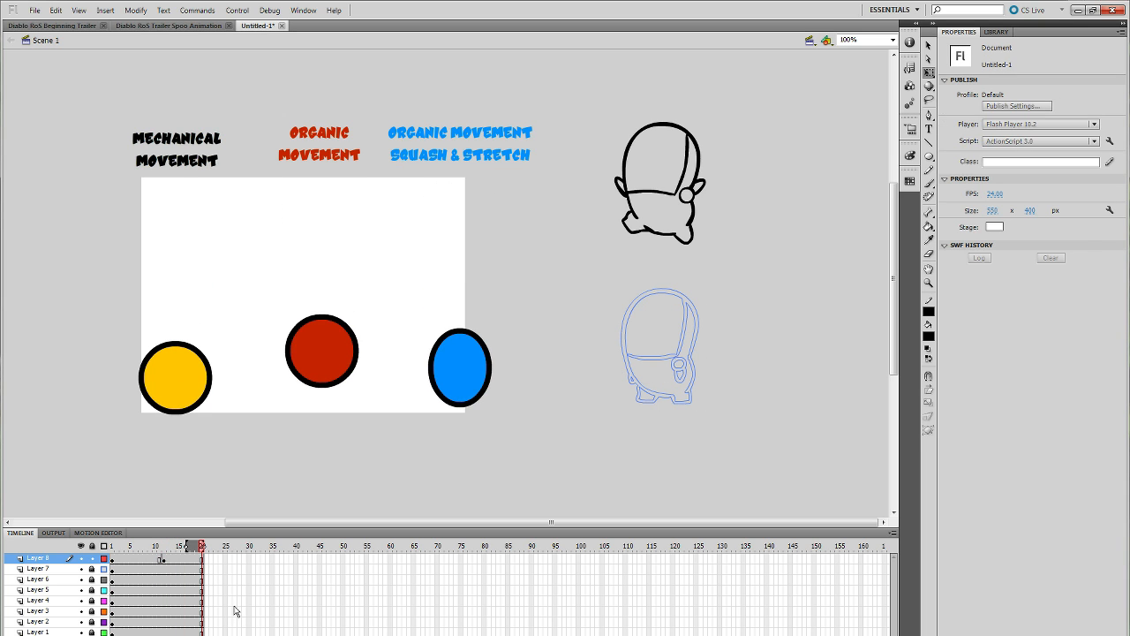
{"action": "key", "text": "Return"}
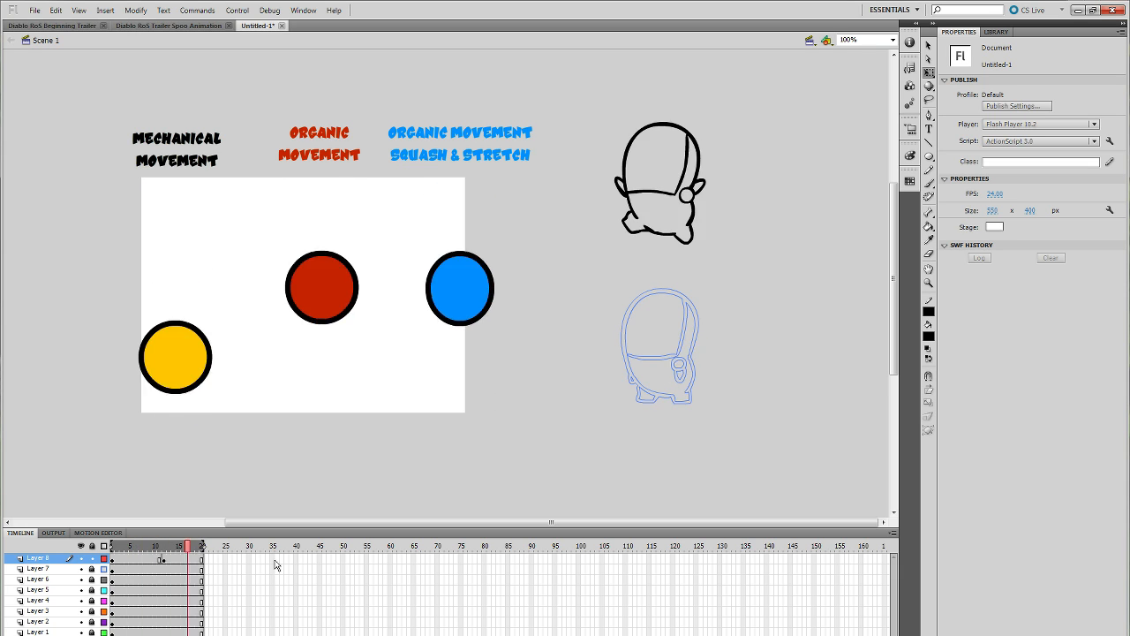
{"action": "left_click", "coordinate": [164, 553]}
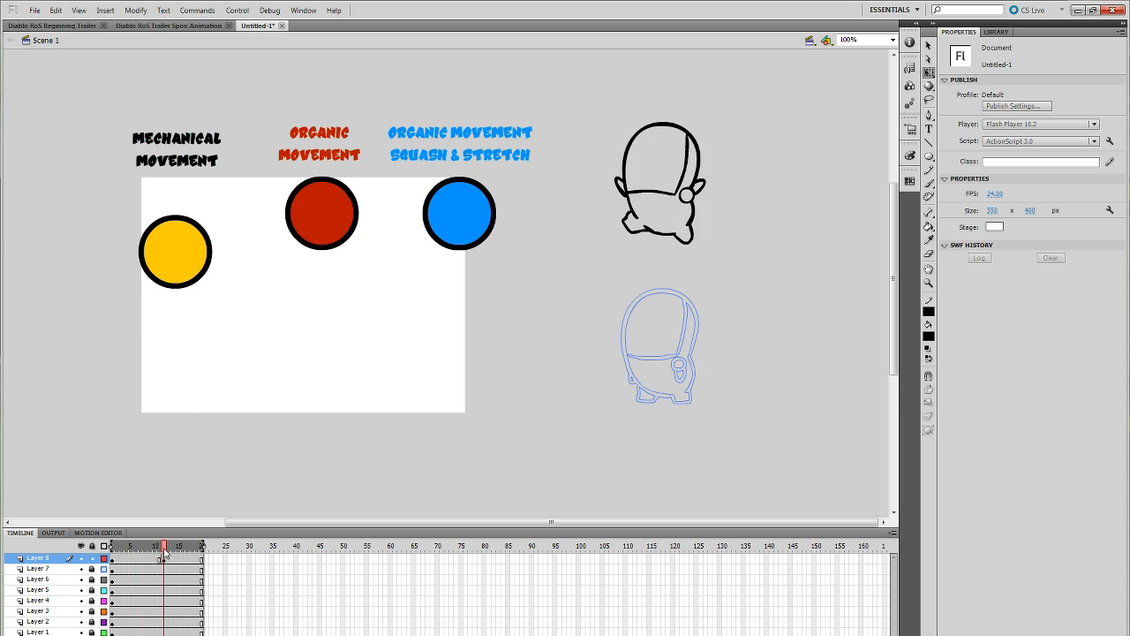
{"action": "left_click", "coordinate": [161, 545]}
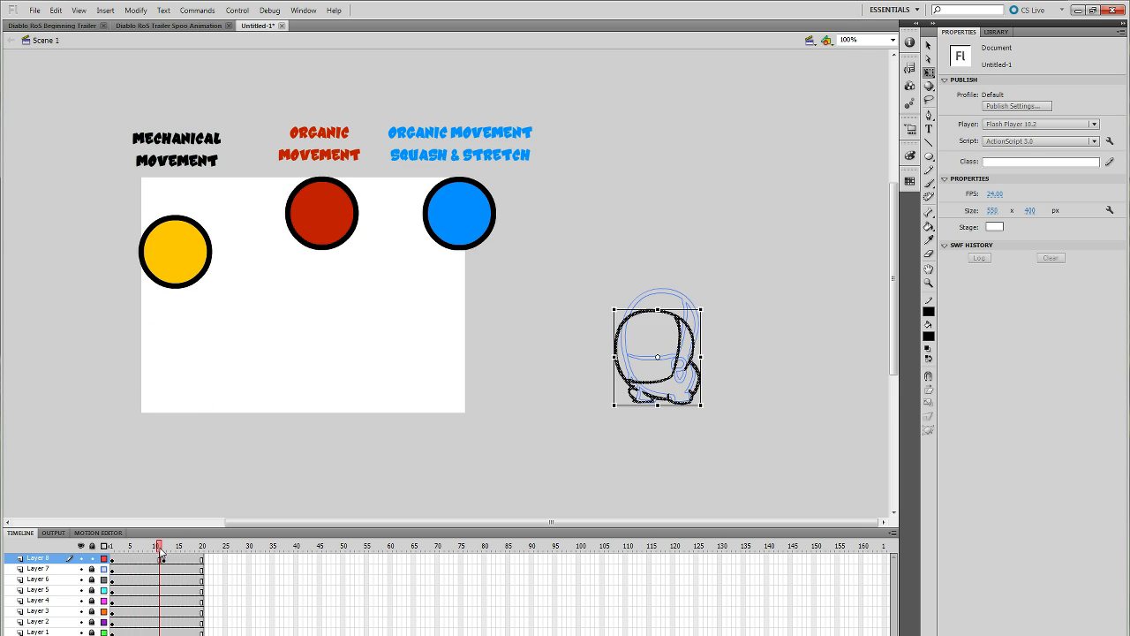
{"action": "left_click", "coordinate": [162, 554]}
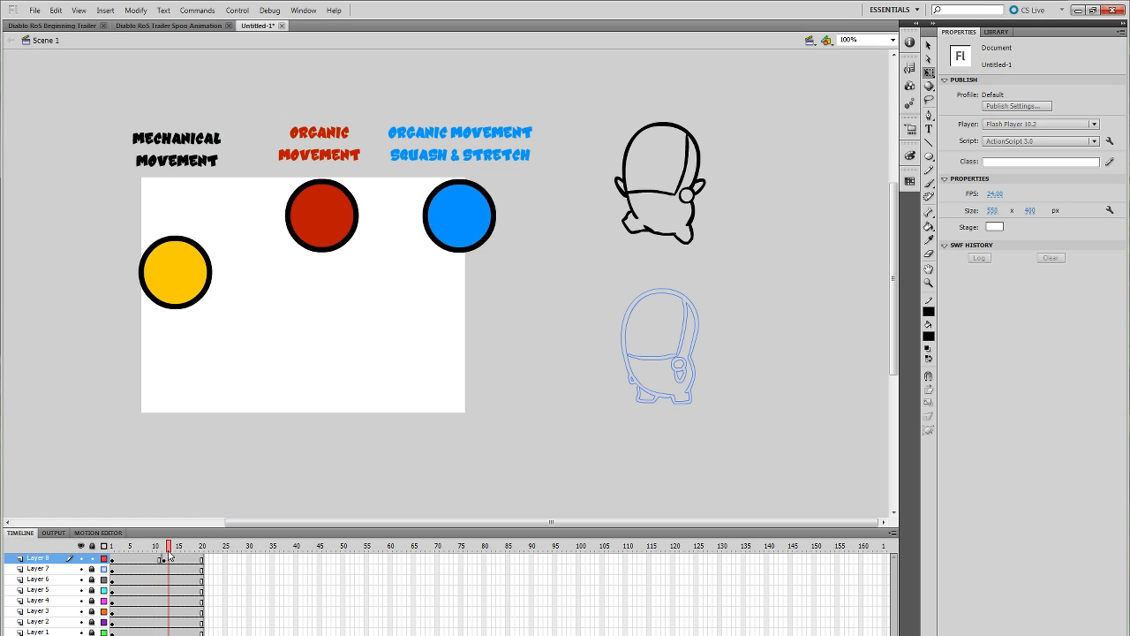
Step: Move the stretched pose's keyframe to frame 11 and brush the round side detail and small arm onto the squashed pose
{"action": "left_click", "coordinate": [164, 561]}
{"action": "left_click_drag", "start_coordinate": [164, 561], "coordinate": [116, 554]}
{"action": "left_click", "coordinate": [164, 554]}
{"action": "left_click", "coordinate": [929, 182]}
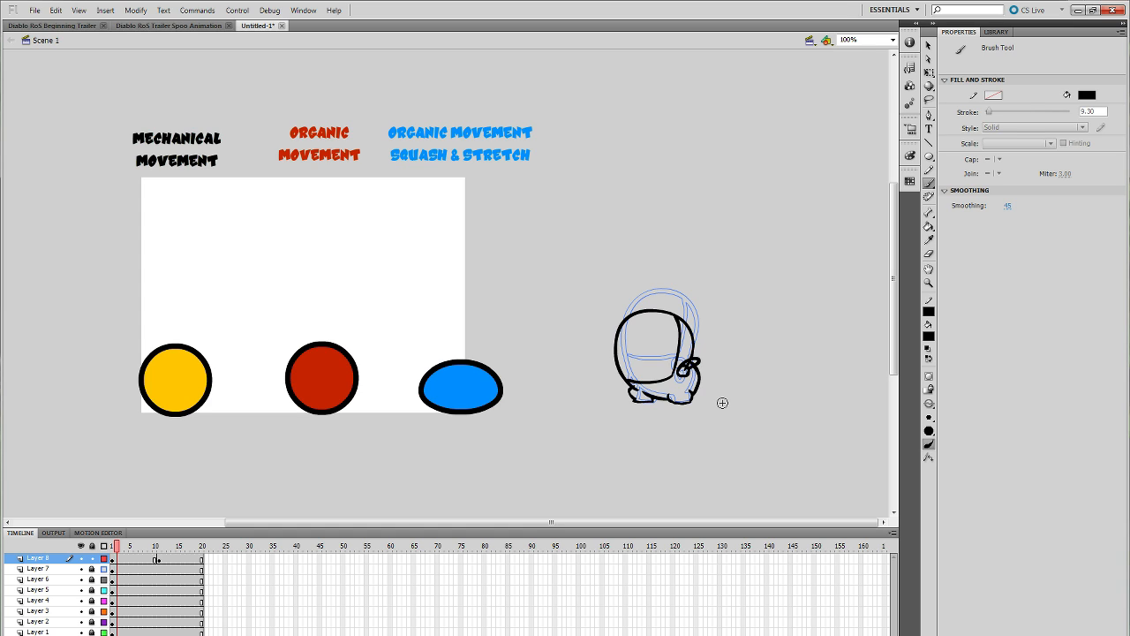
Step: Duplicate Layer 8, lock the original and show it as outlines
{"action": "left_click_drag", "start_coordinate": [115, 547], "coordinate": [112, 551]}
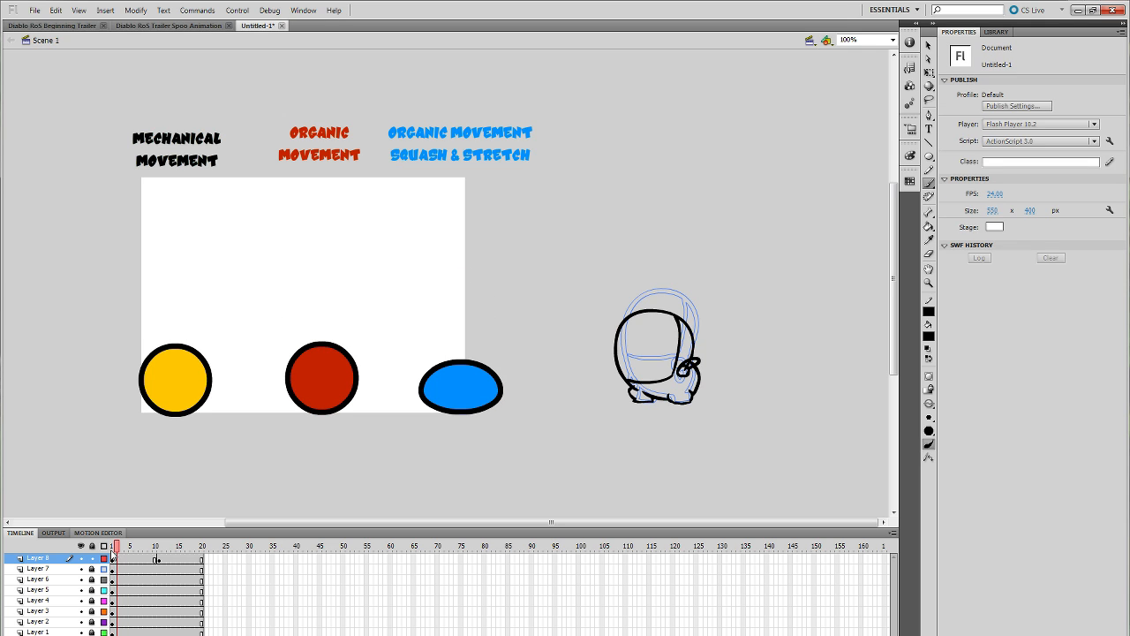
{"action": "left_click", "coordinate": [156, 559]}
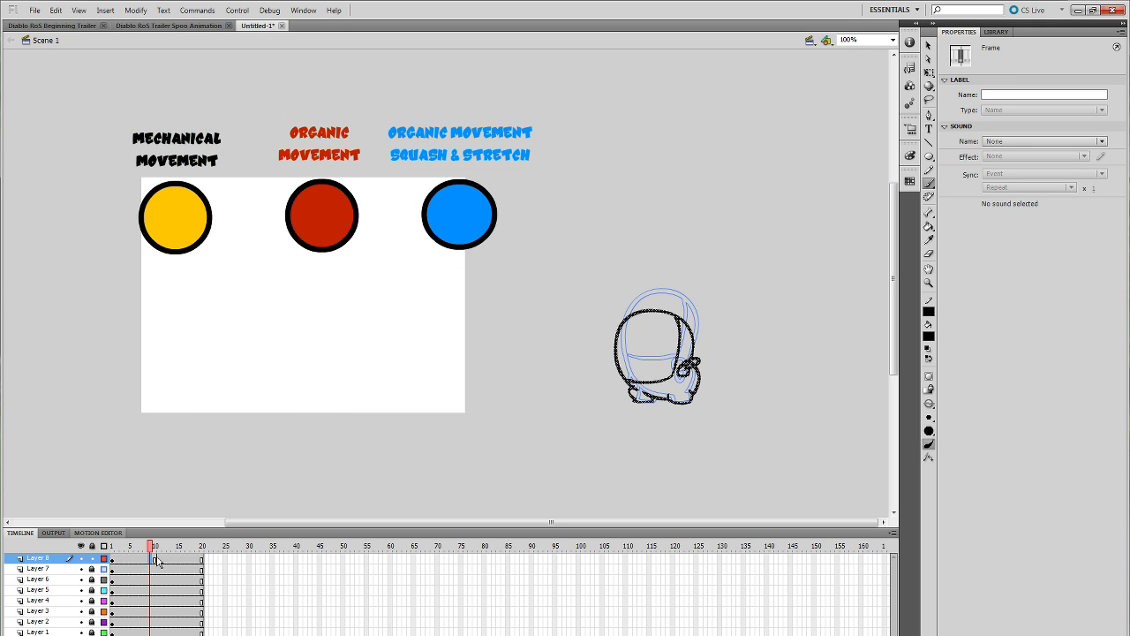
{"action": "key", "text": "comma"}
{"action": "key", "text": "comma"}
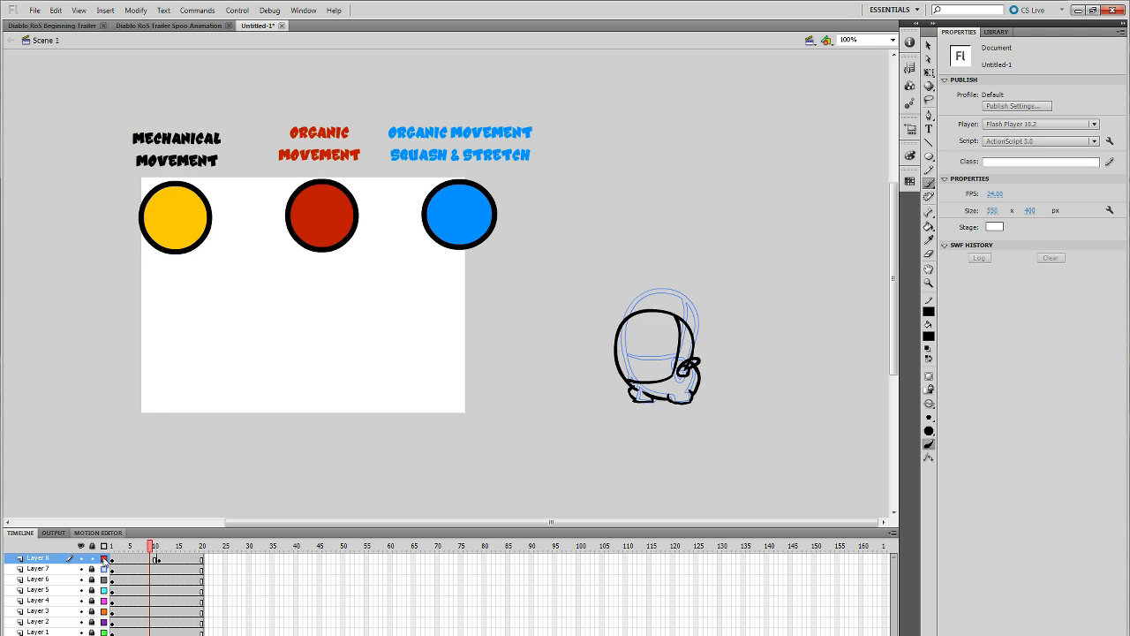
{"action": "left_click", "coordinate": [134, 562]}
{"action": "right_click", "coordinate": [48, 558]}
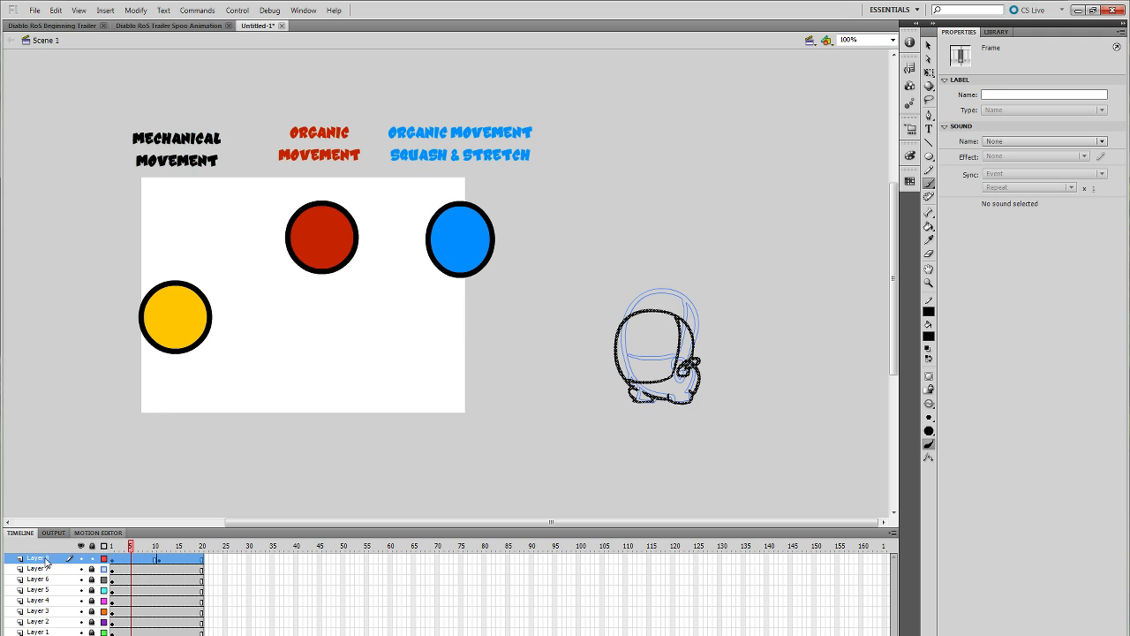
{"action": "left_click", "coordinate": [118, 386]}
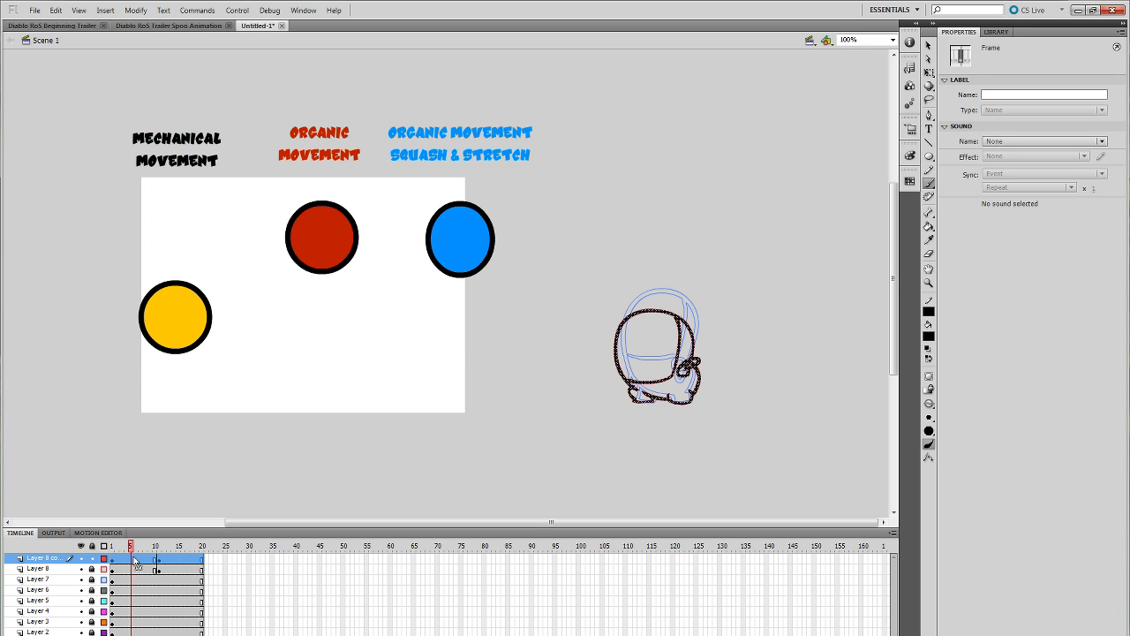
Step: Show the unlocked copy of Layer 8 as outlines and duplicate that layer once more
{"action": "left_click_drag", "start_coordinate": [132, 548], "coordinate": [139, 555]}
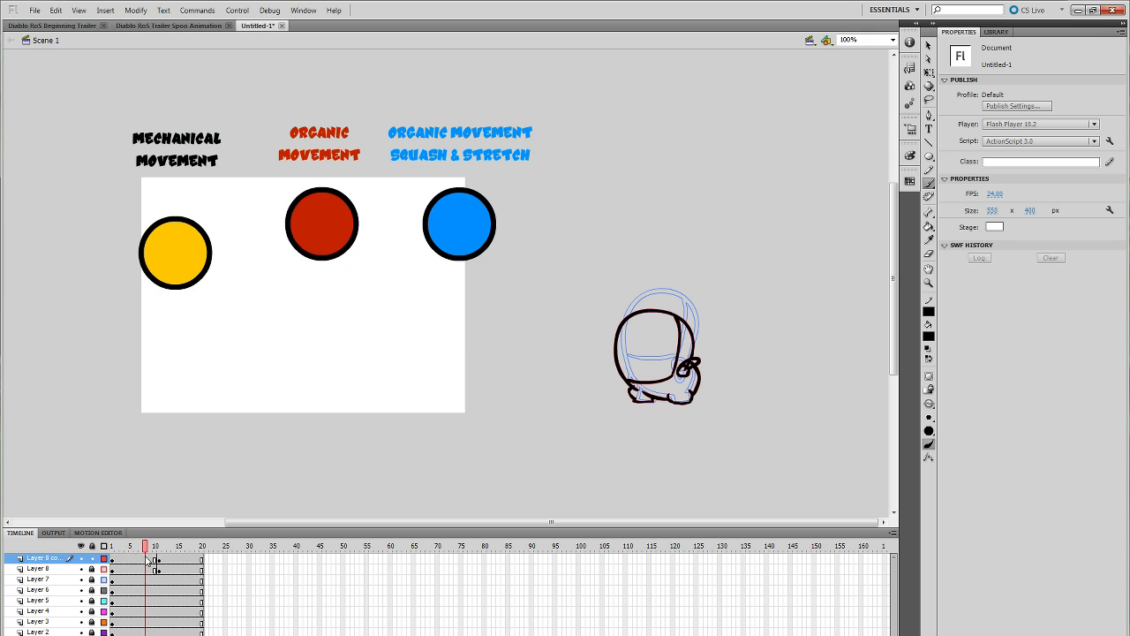
{"action": "left_click", "coordinate": [157, 560]}
{"action": "left_click", "coordinate": [160, 569]}
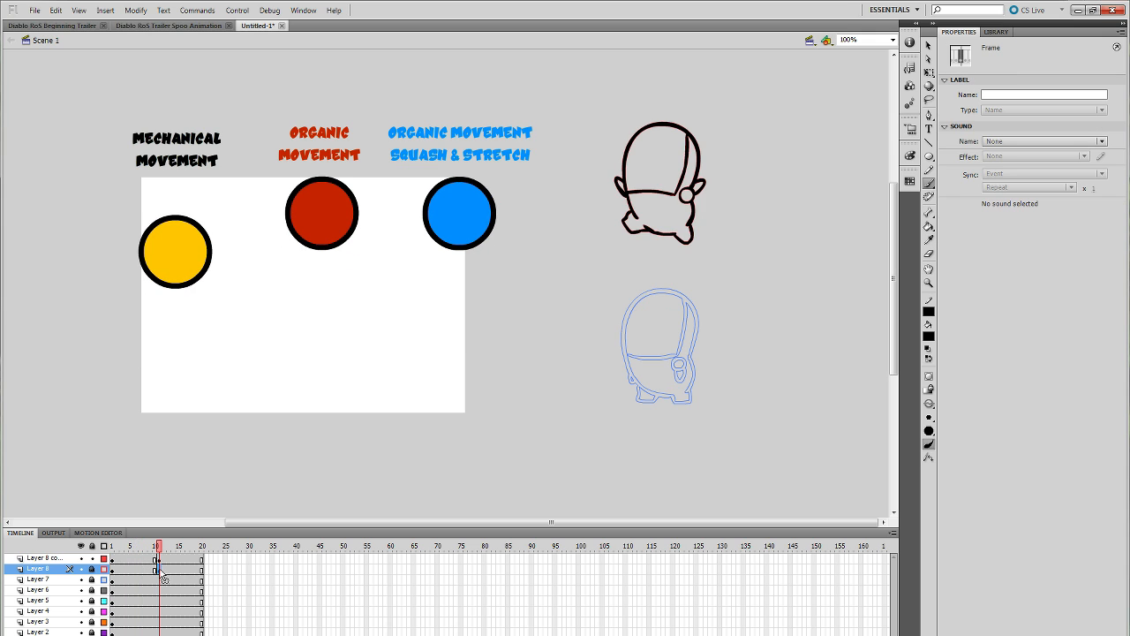
{"action": "left_click", "coordinate": [67, 559]}
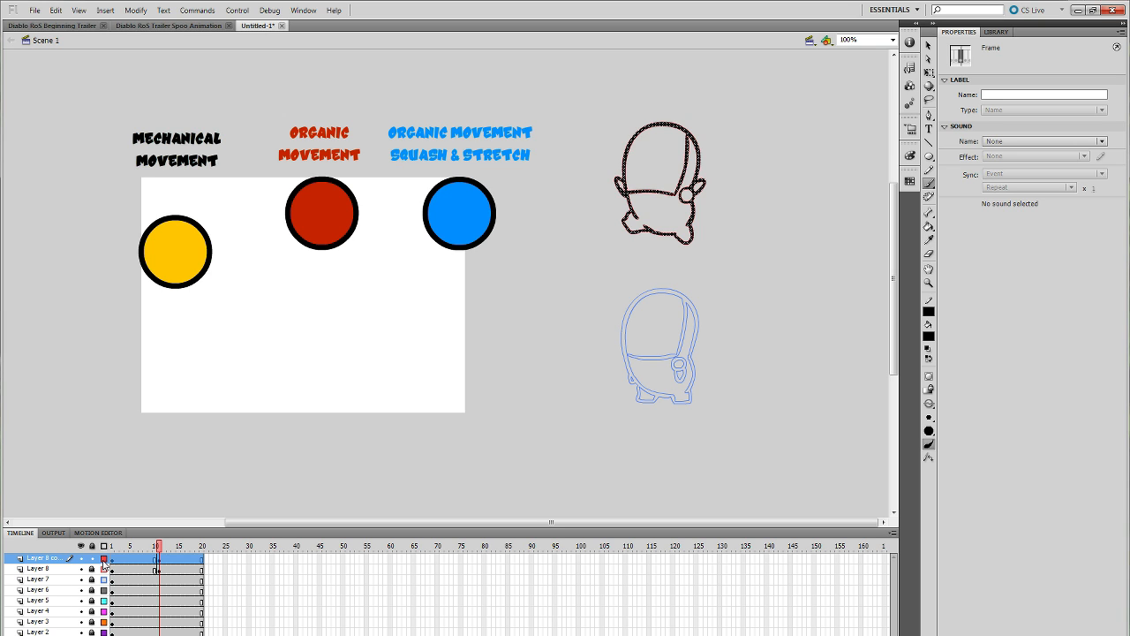
{"action": "left_click", "coordinate": [103, 559]}
{"action": "right_click", "coordinate": [55, 558]}
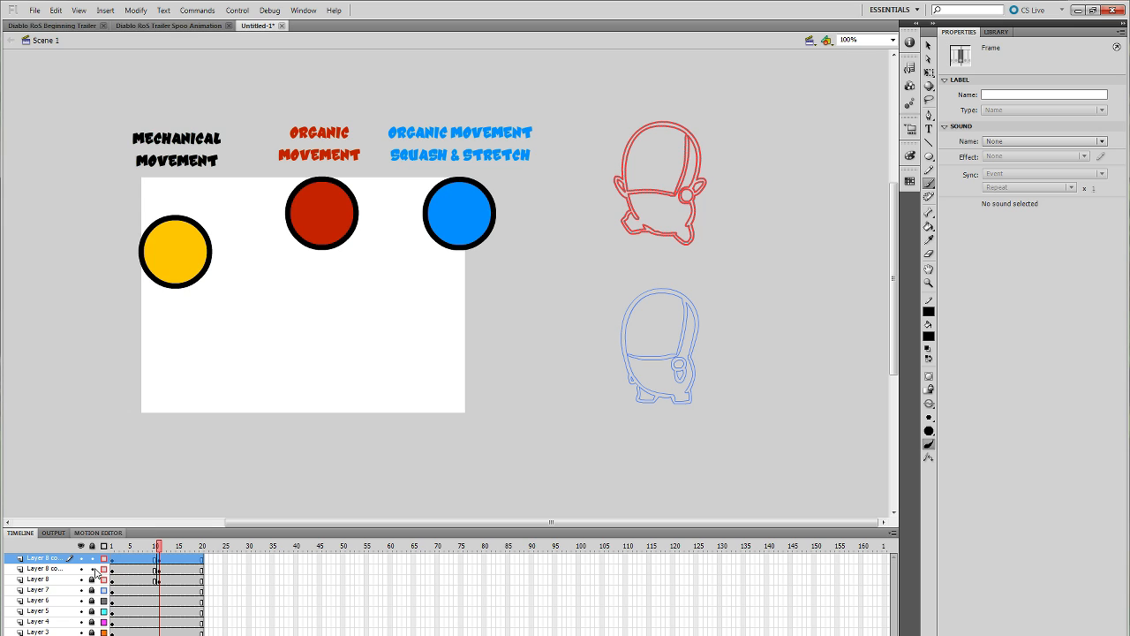
Step: Make the two locked reference layers each hold one pose, squashed or stretched, across all 20 frames, and hide Layer 7
{"action": "left_click", "coordinate": [159, 570]}
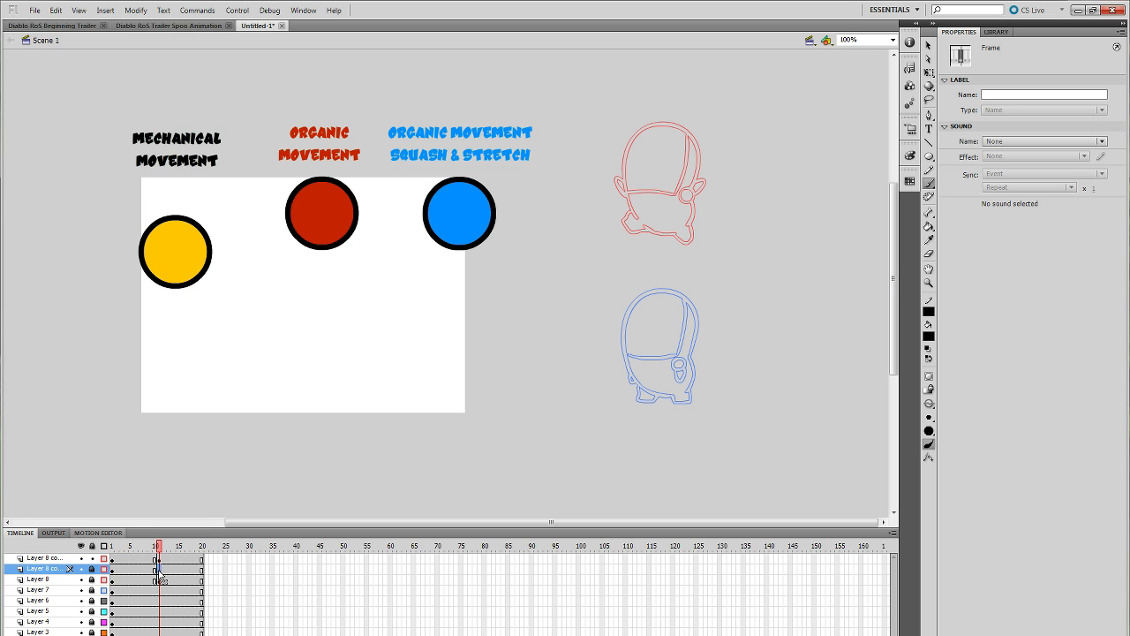
{"action": "left_click", "coordinate": [114, 571]}
{"action": "left_click", "coordinate": [159, 582]}
{"action": "left_click_drag", "start_coordinate": [162, 587], "coordinate": [150, 564]}
{"action": "right_click", "coordinate": [206, 580]}
{"action": "left_click", "coordinate": [262, 328]}
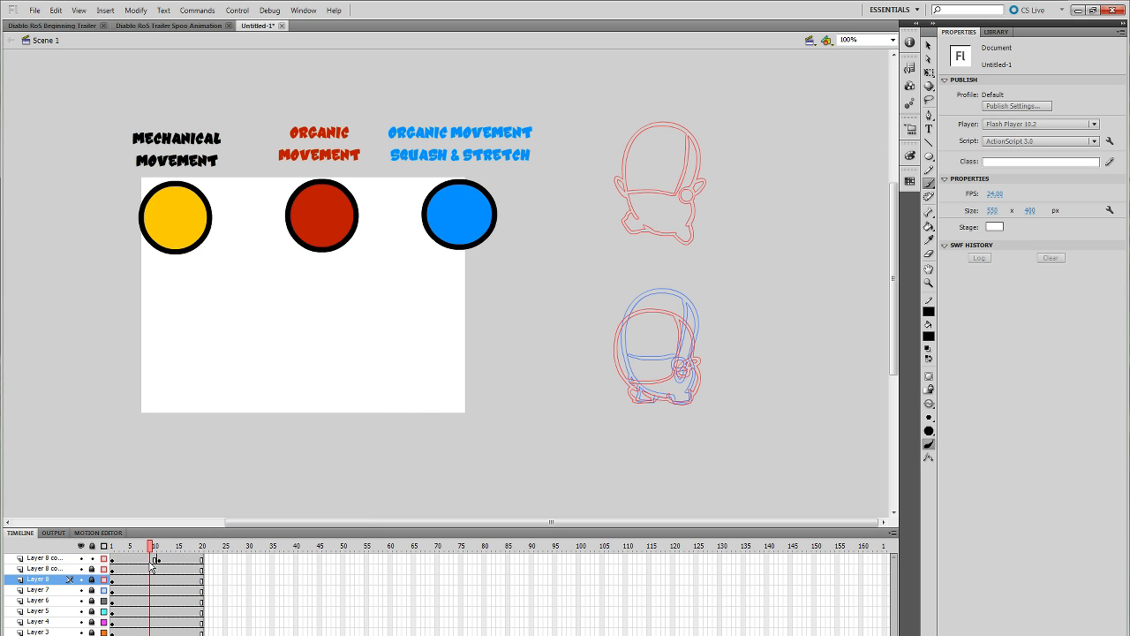
{"action": "left_click", "coordinate": [81, 590]}
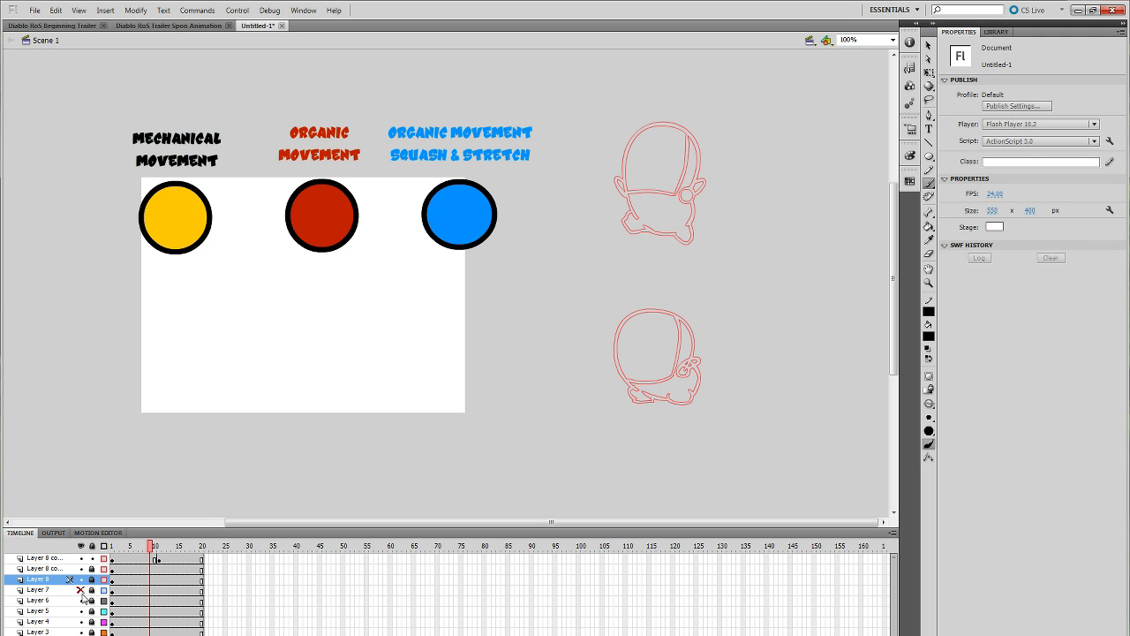
{"action": "key", "text": "Return"}
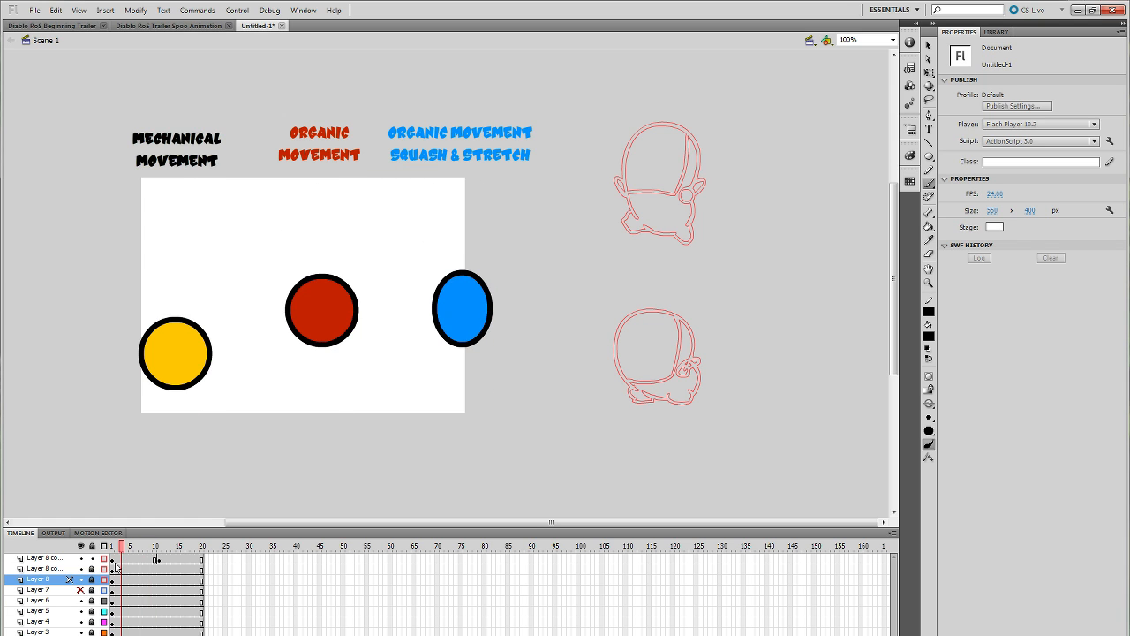
{"action": "left_click", "coordinate": [112, 561]}
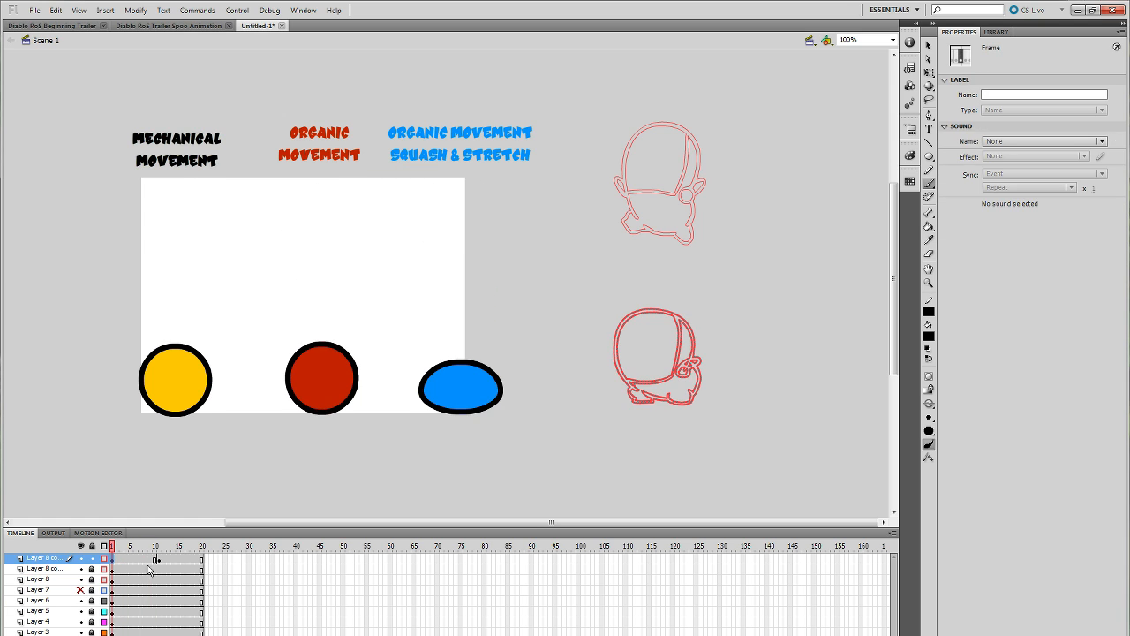
{"action": "left_click", "coordinate": [160, 560]}
{"action": "left_click", "coordinate": [145, 560]}
{"action": "key", "text": "Delete"}
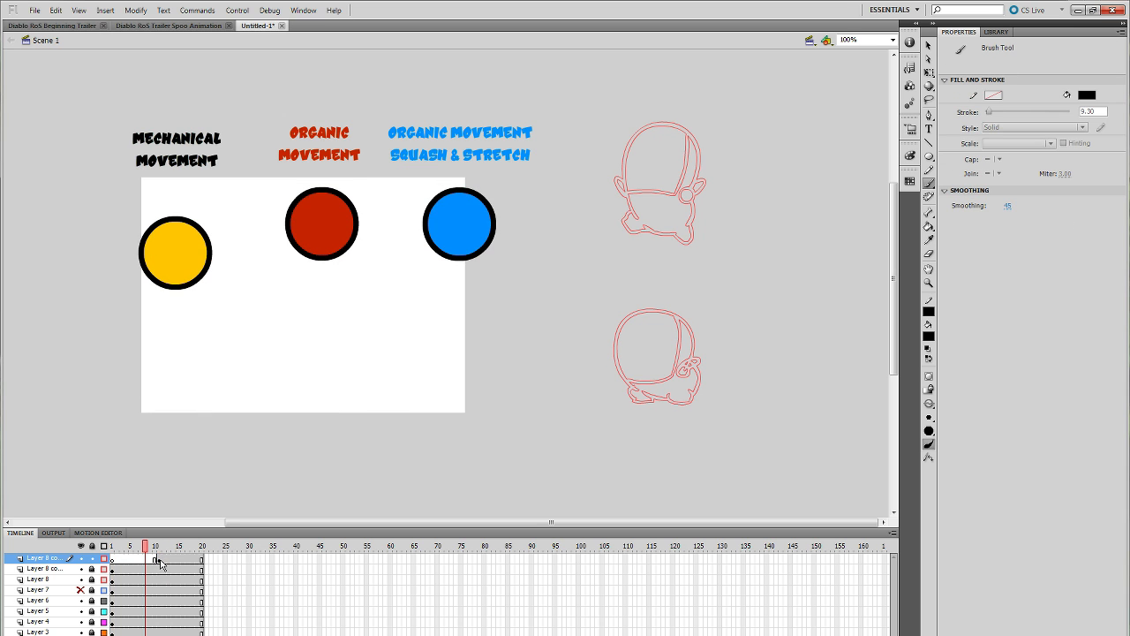
Step: Turn off outline display for the top layer copy and insert a blank keyframe at frame 3
{"action": "left_click", "coordinate": [128, 560]}
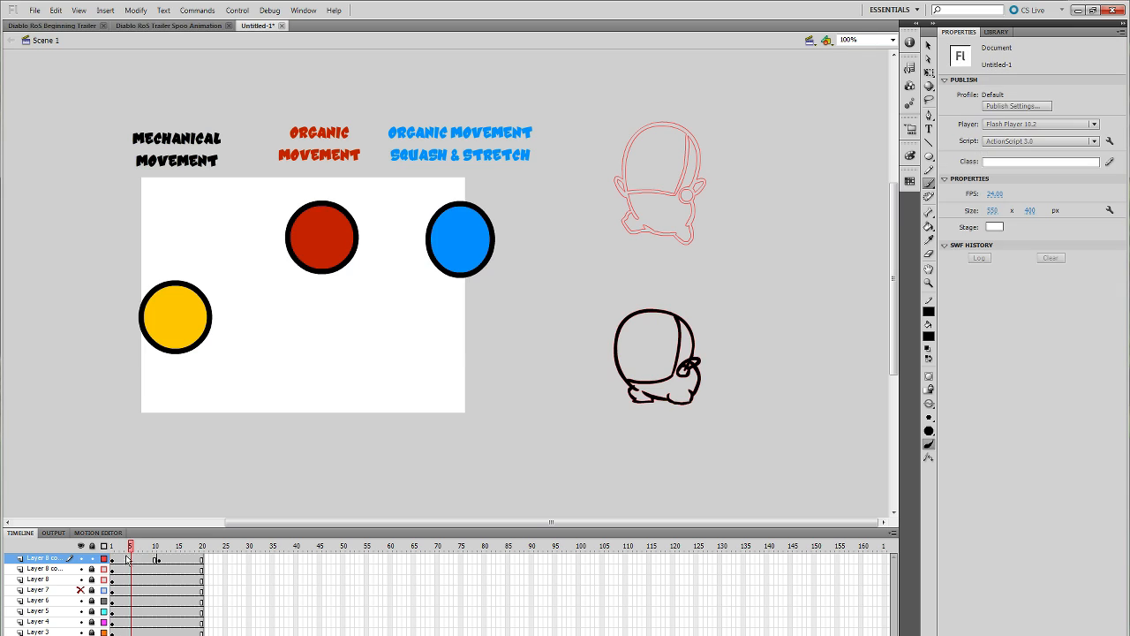
{"action": "left_click", "coordinate": [122, 560]}
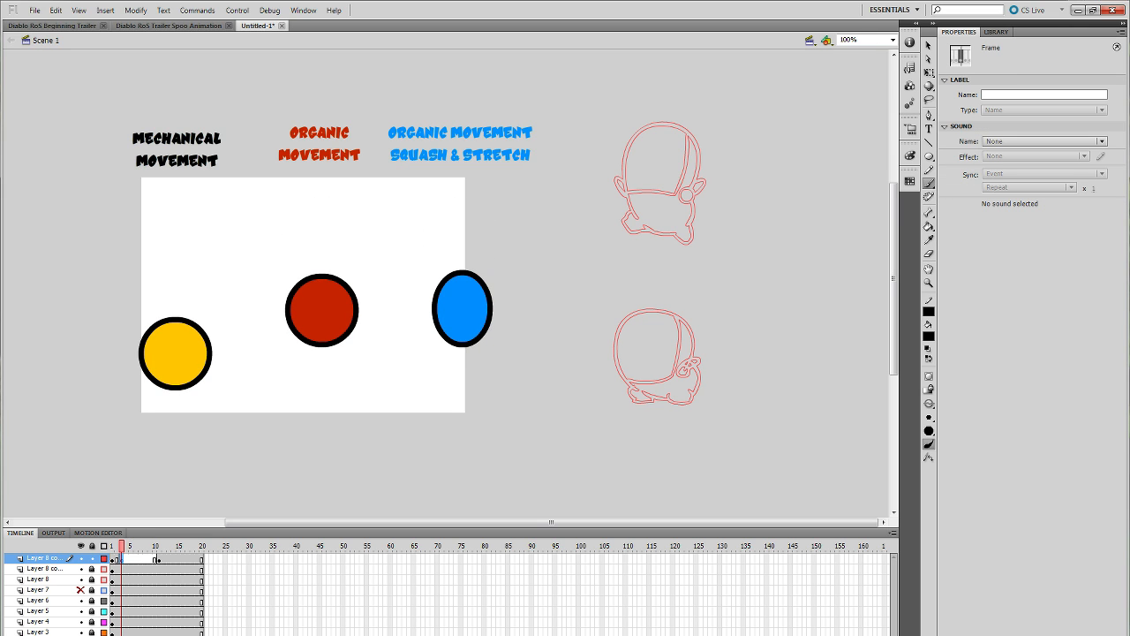
{"action": "left_click_drag", "start_coordinate": [698, 404], "coordinate": [699, 412]}
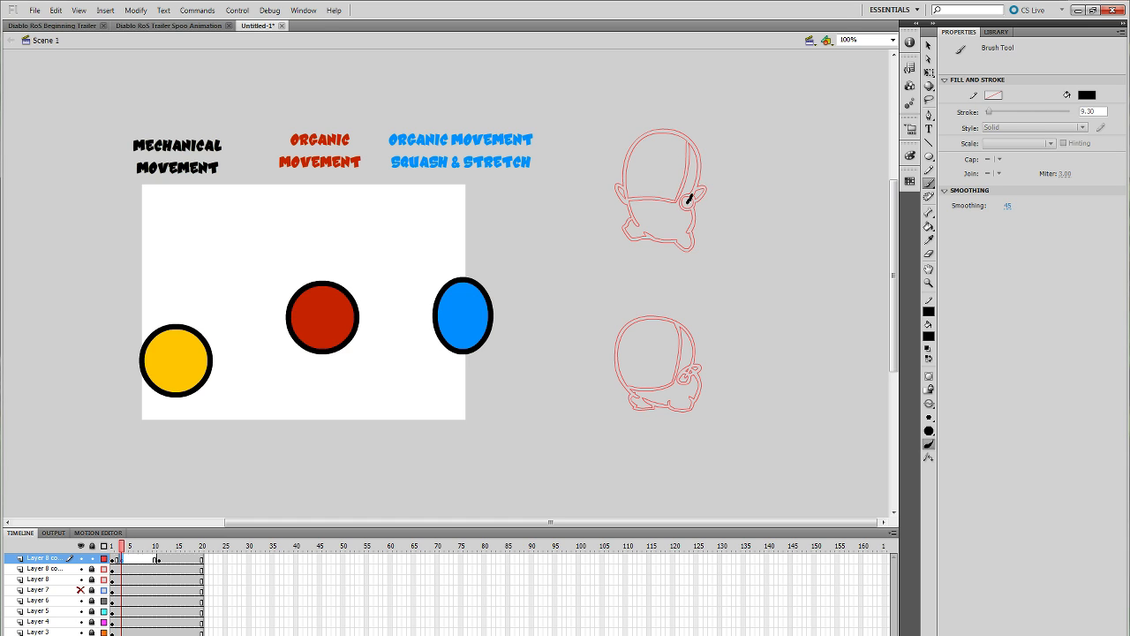
{"action": "mouse_move", "coordinate": [692, 140]}
{"action": "left_mouse_down"}
{"action": "mouse_move", "coordinate": [698, 181]}
{"action": "mouse_move", "coordinate": [674, 130]}
{"action": "left_mouse_up"}
{"action": "key", "text": "ctrl+z"}
{"action": "key", "text": "ctrl+z"}
{"action": "left_click_drag", "start_coordinate": [689, 203], "coordinate": [695, 190]}
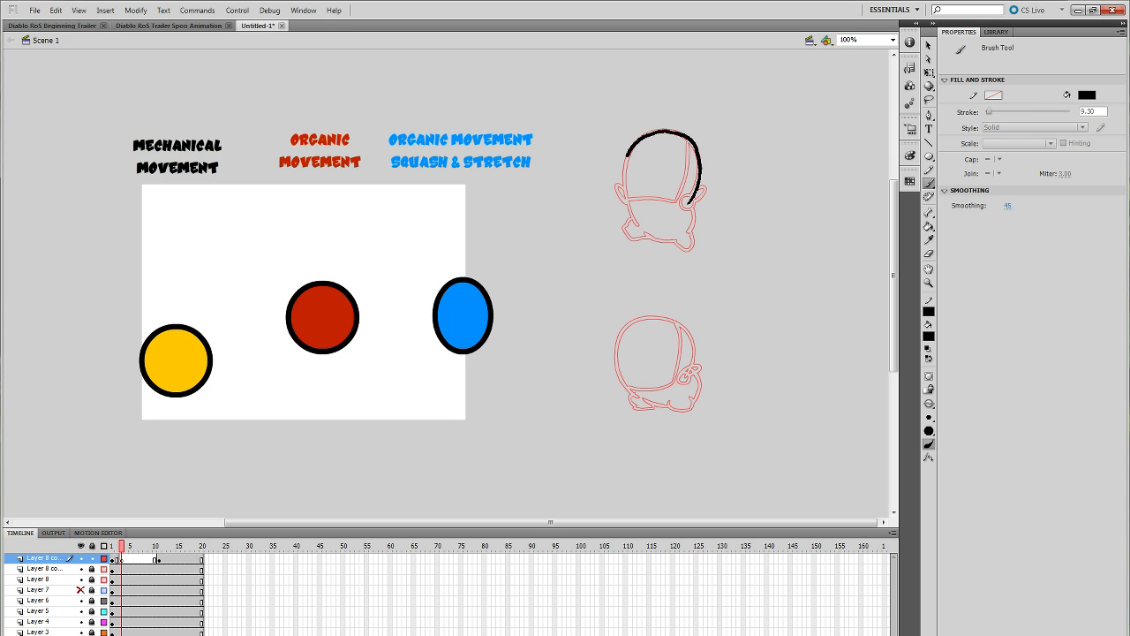
{"action": "key", "text": "ctrl+z"}
{"action": "mouse_move", "coordinate": [688, 202]}
{"action": "left_mouse_down"}
{"action": "mouse_move", "coordinate": [678, 131]}
{"action": "mouse_move", "coordinate": [640, 139]}
{"action": "mouse_move", "coordinate": [628, 191]}
{"action": "left_mouse_up"}
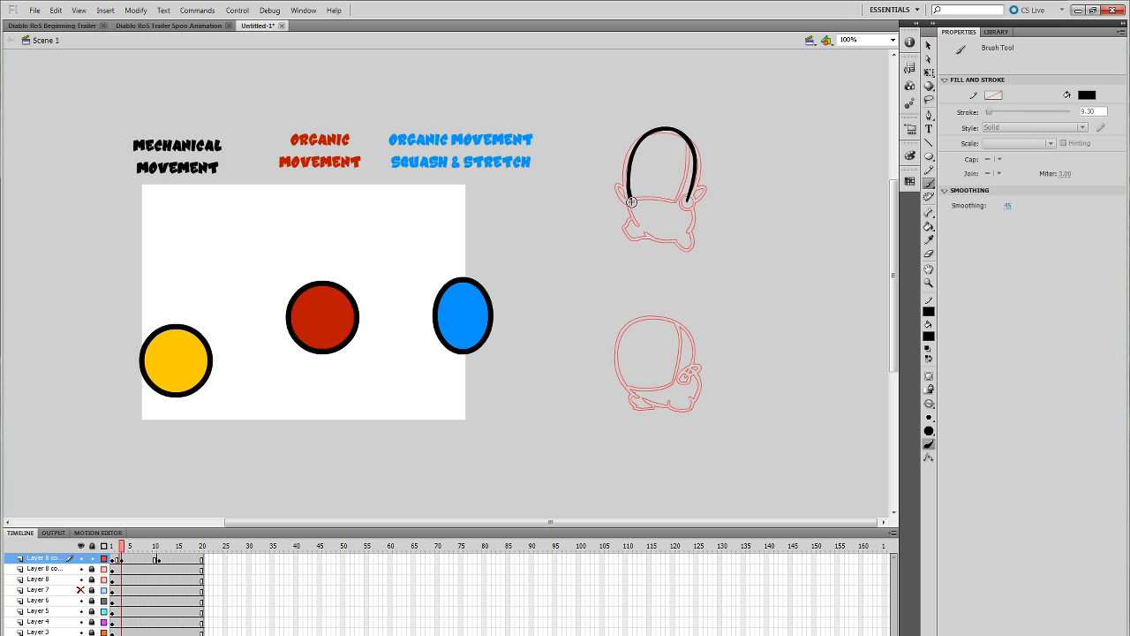
{"action": "key", "text": "ctrl+z"}
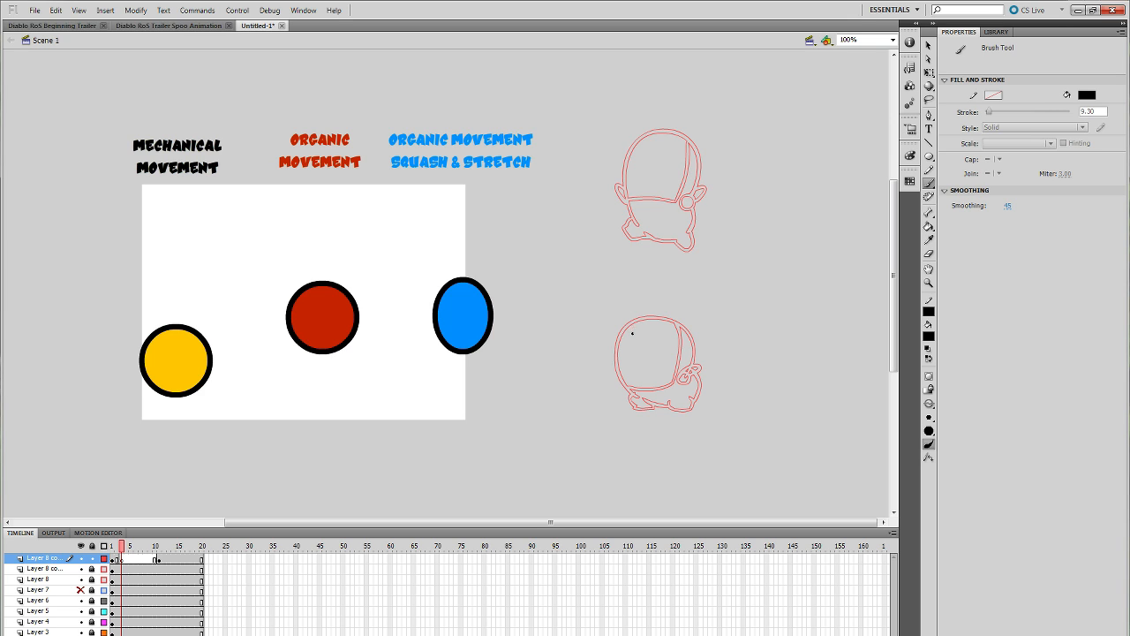
Step: Brush a tall stretched head with its face lines at frame 3, rising just above the squashed reference
{"action": "mouse_move", "coordinate": [627, 332]}
{"action": "left_mouse_down"}
{"action": "mouse_move", "coordinate": [631, 281]}
{"action": "mouse_move", "coordinate": [657, 255]}
{"action": "mouse_move", "coordinate": [626, 317]}
{"action": "mouse_move", "coordinate": [645, 264]}
{"action": "mouse_move", "coordinate": [671, 258]}
{"action": "mouse_move", "coordinate": [691, 282]}
{"action": "mouse_move", "coordinate": [685, 329]}
{"action": "mouse_move", "coordinate": [622, 313]}
{"action": "mouse_move", "coordinate": [642, 261]}
{"action": "mouse_move", "coordinate": [677, 257]}
{"action": "left_mouse_up"}
{"action": "key", "text": "ctrl+z"}
{"action": "key", "text": "ctrl+z"}
{"action": "mouse_move", "coordinate": [688, 333]}
{"action": "left_mouse_down"}
{"action": "mouse_move", "coordinate": [638, 320]}
{"action": "mouse_move", "coordinate": [657, 315]}
{"action": "mouse_move", "coordinate": [678, 285]}
{"action": "mouse_move", "coordinate": [681, 256]}
{"action": "left_mouse_up"}
{"action": "key", "text": "ctrl+z"}
{"action": "key", "text": "ctrl+z"}
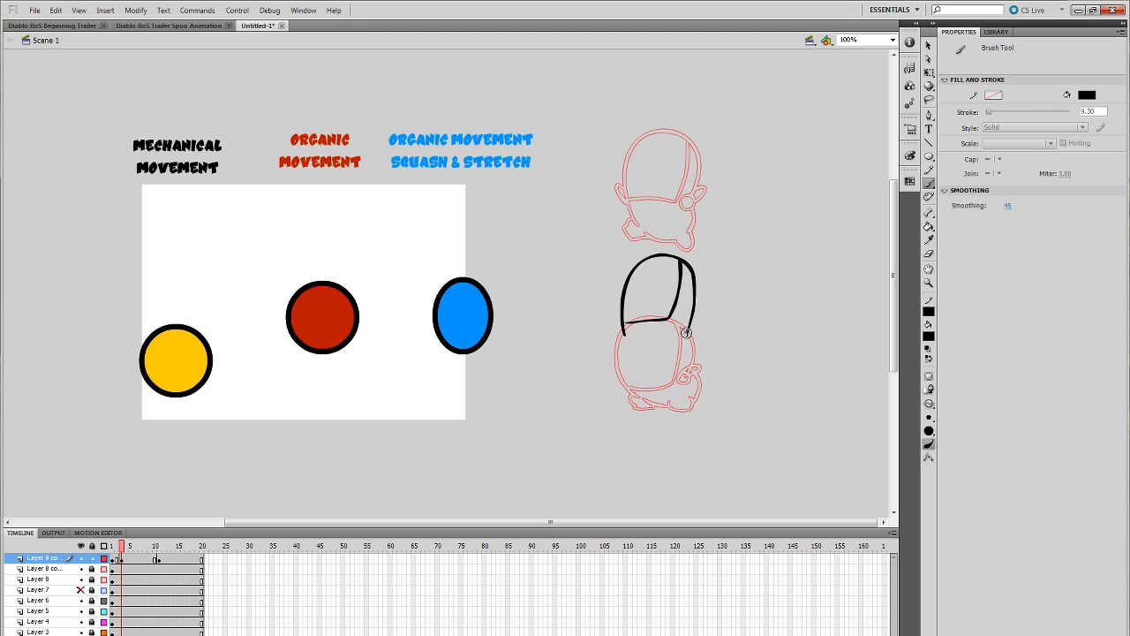
Step: Brush the round side detail, small arms, body and dangling feet beneath the stretched head
{"action": "mouse_move", "coordinate": [683, 334]}
{"action": "left_mouse_down"}
{"action": "mouse_move", "coordinate": [691, 328]}
{"action": "mouse_move", "coordinate": [702, 347]}
{"action": "left_mouse_up"}
{"action": "mouse_move", "coordinate": [624, 328]}
{"action": "left_mouse_down"}
{"action": "mouse_move", "coordinate": [665, 329]}
{"action": "mouse_move", "coordinate": [631, 358]}
{"action": "left_mouse_up"}
{"action": "key", "text": "ctrl+z"}
{"action": "mouse_move", "coordinate": [627, 357]}
{"action": "left_mouse_down"}
{"action": "mouse_move", "coordinate": [680, 394]}
{"action": "mouse_move", "coordinate": [665, 372]}
{"action": "mouse_move", "coordinate": [679, 390]}
{"action": "mouse_move", "coordinate": [682, 365]}
{"action": "left_mouse_up"}
{"action": "key", "text": "ctrl+z"}
{"action": "key", "text": "ctrl+z"}
{"action": "mouse_move", "coordinate": [638, 372]}
{"action": "left_mouse_down"}
{"action": "mouse_move", "coordinate": [658, 378]}
{"action": "mouse_move", "coordinate": [669, 372]}
{"action": "mouse_move", "coordinate": [644, 368]}
{"action": "mouse_move", "coordinate": [665, 375]}
{"action": "mouse_move", "coordinate": [669, 362]}
{"action": "left_mouse_up"}
{"action": "key", "text": "ctrl+z"}
{"action": "key", "text": "ctrl+z"}
Step: Select the whole frame 3 drawing with Free Transform and shift it slightly upward
{"action": "left_click_drag", "start_coordinate": [122, 550], "coordinate": [122, 551]}
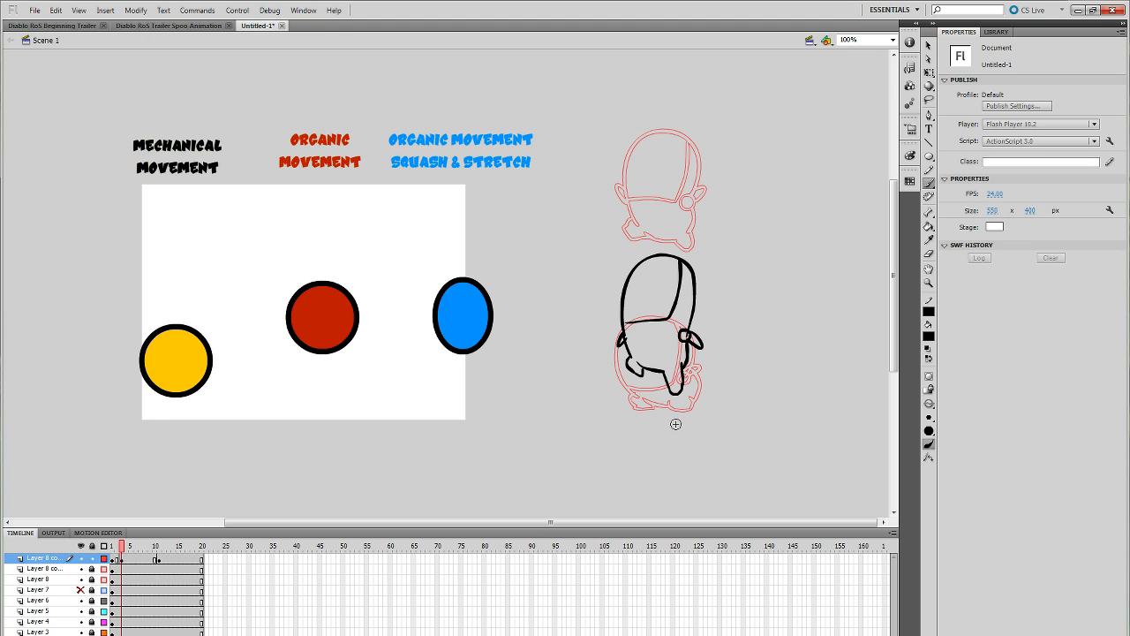
{"action": "key", "text": "q"}
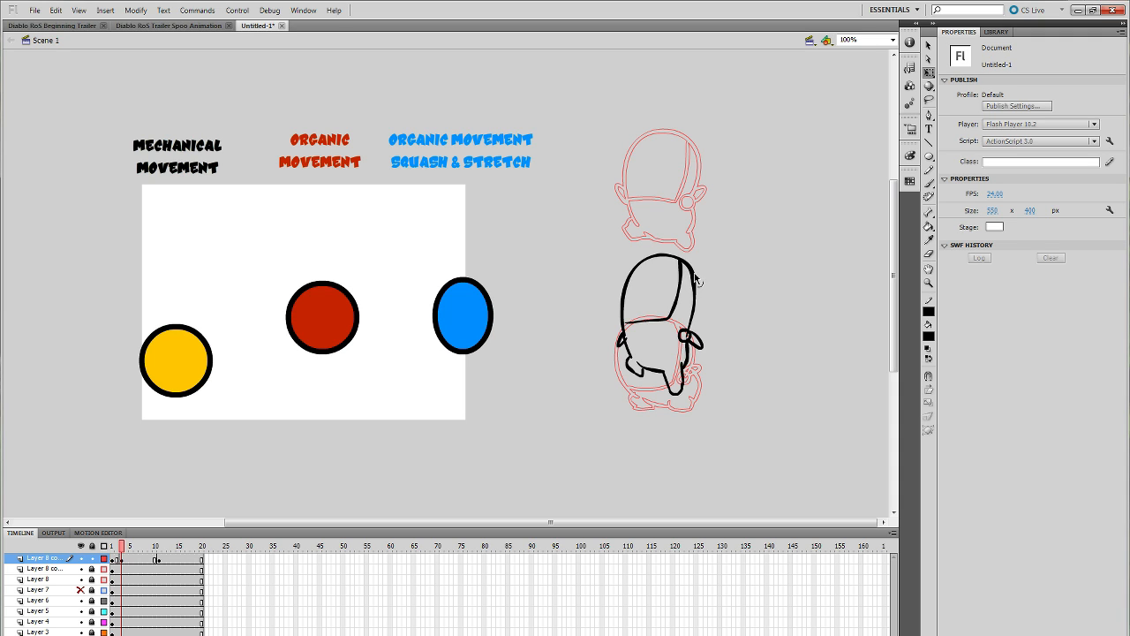
{"action": "left_click_drag", "start_coordinate": [122, 549], "coordinate": [122, 550]}
{"action": "mouse_move", "coordinate": [123, 558]}
{"action": "left_mouse_down"}
{"action": "mouse_move", "coordinate": [113, 558]}
{"action": "mouse_move", "coordinate": [123, 560]}
{"action": "left_mouse_up"}
{"action": "left_click", "coordinate": [124, 560]}
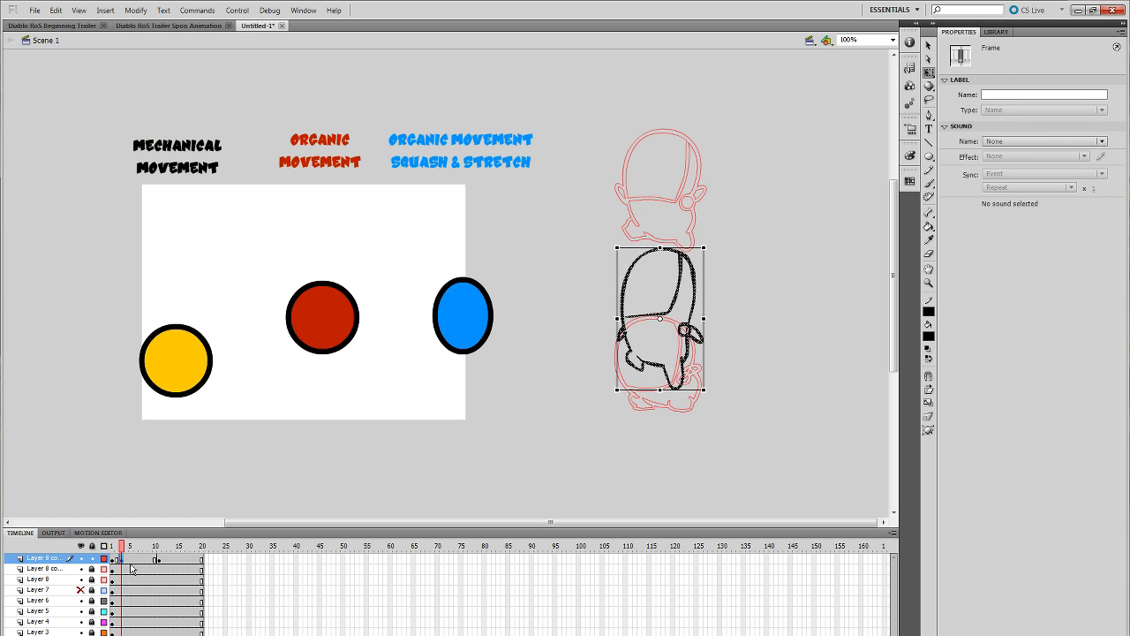
Step: Insert a keyframe at frame 5 and raise the stretched pose to about Y -13
{"action": "left_click", "coordinate": [131, 565]}
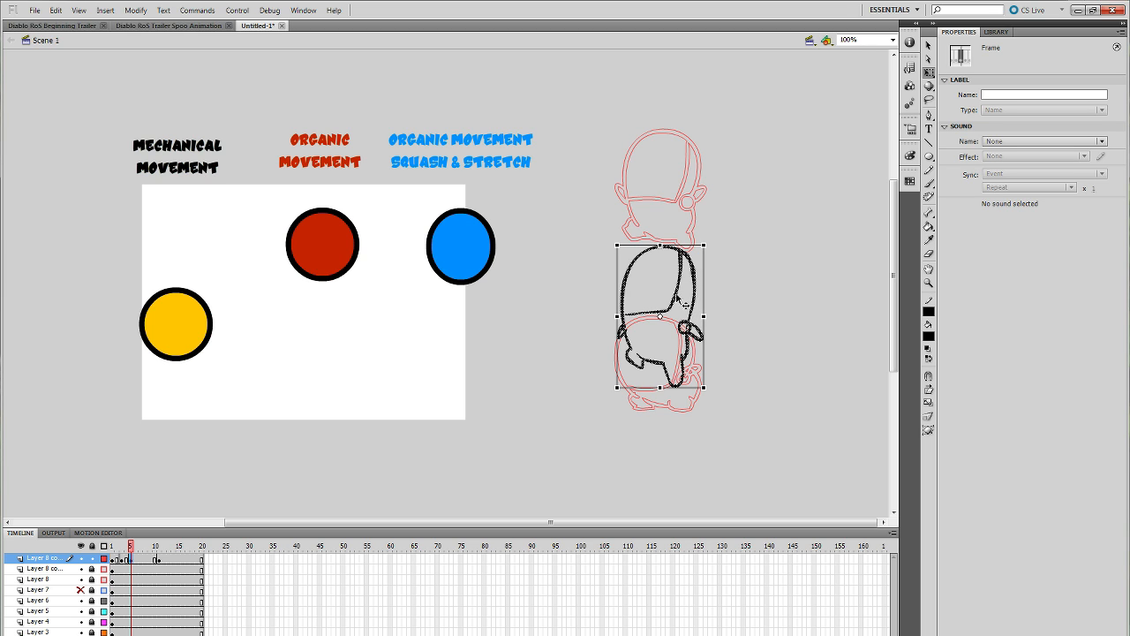
{"action": "left_click_drag", "start_coordinate": [132, 546], "coordinate": [131, 548]}
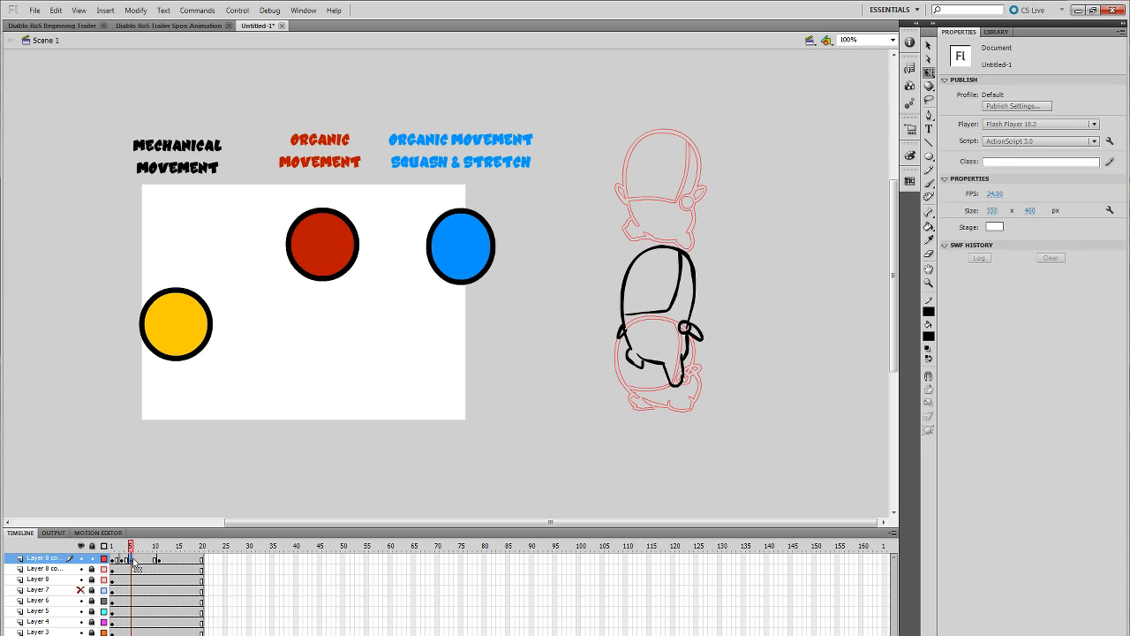
{"action": "left_click", "coordinate": [132, 559]}
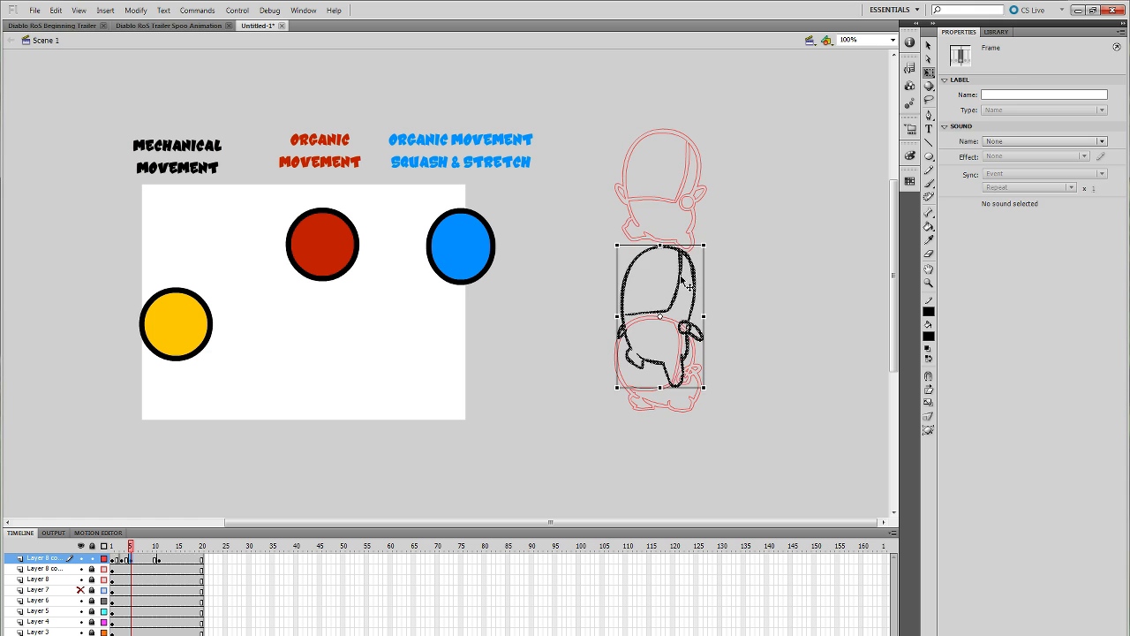
{"action": "left_click_drag", "start_coordinate": [686, 281], "coordinate": [693, 216]}
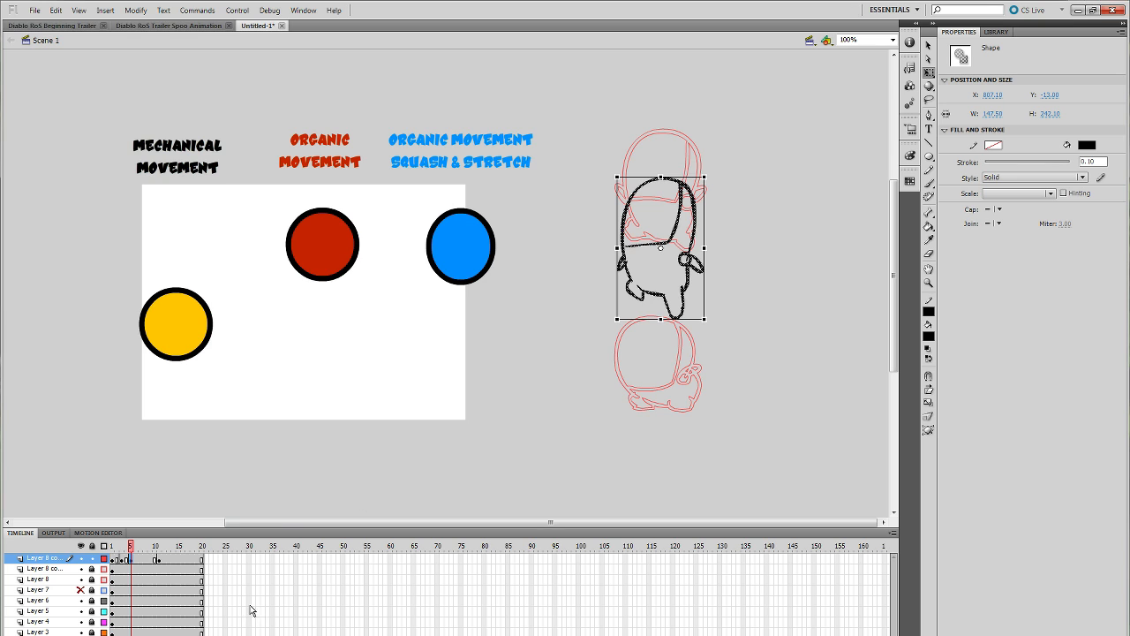
Step: Turn on onion skinning and insert a blank keyframe at frame 7 for a new brushed drawing
{"action": "left_click", "coordinate": [134, 634]}
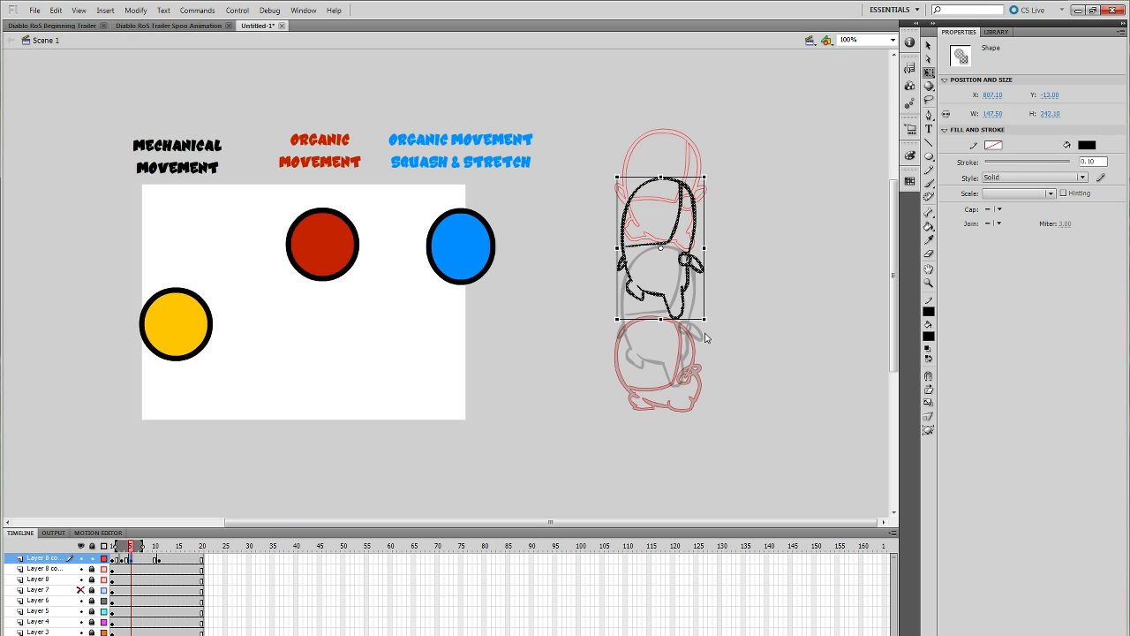
{"action": "mouse_move", "coordinate": [131, 551]}
{"action": "left_mouse_down"}
{"action": "mouse_move", "coordinate": [119, 554]}
{"action": "mouse_move", "coordinate": [131, 550]}
{"action": "left_mouse_up"}
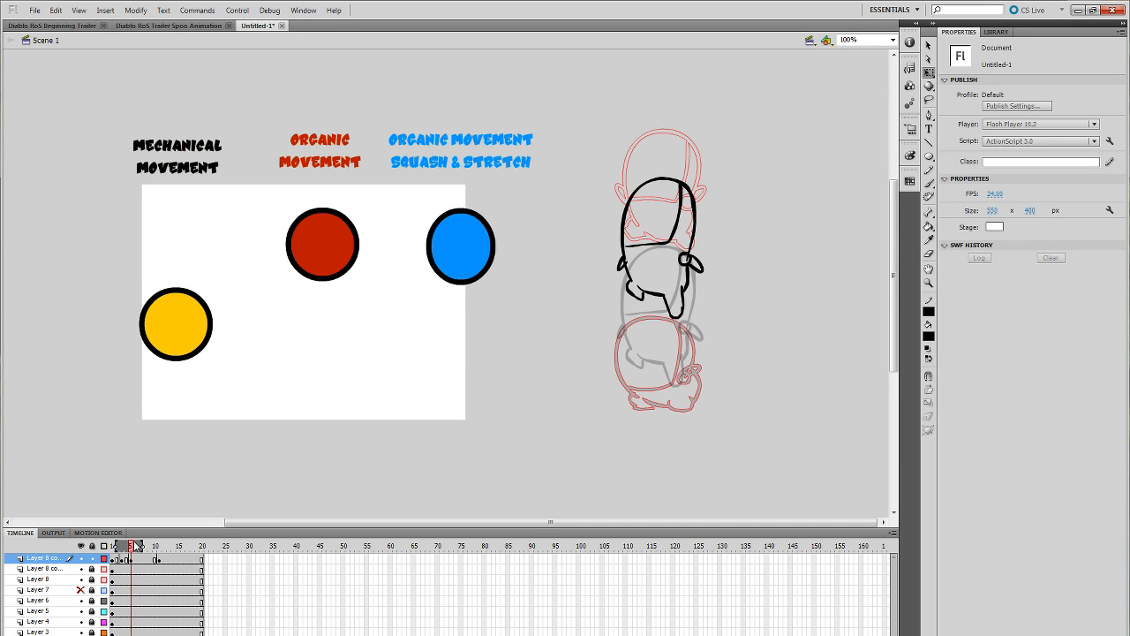
{"action": "mouse_move", "coordinate": [132, 560]}
{"action": "left_mouse_down"}
{"action": "mouse_move", "coordinate": [119, 560]}
{"action": "mouse_move", "coordinate": [143, 567]}
{"action": "left_mouse_up"}
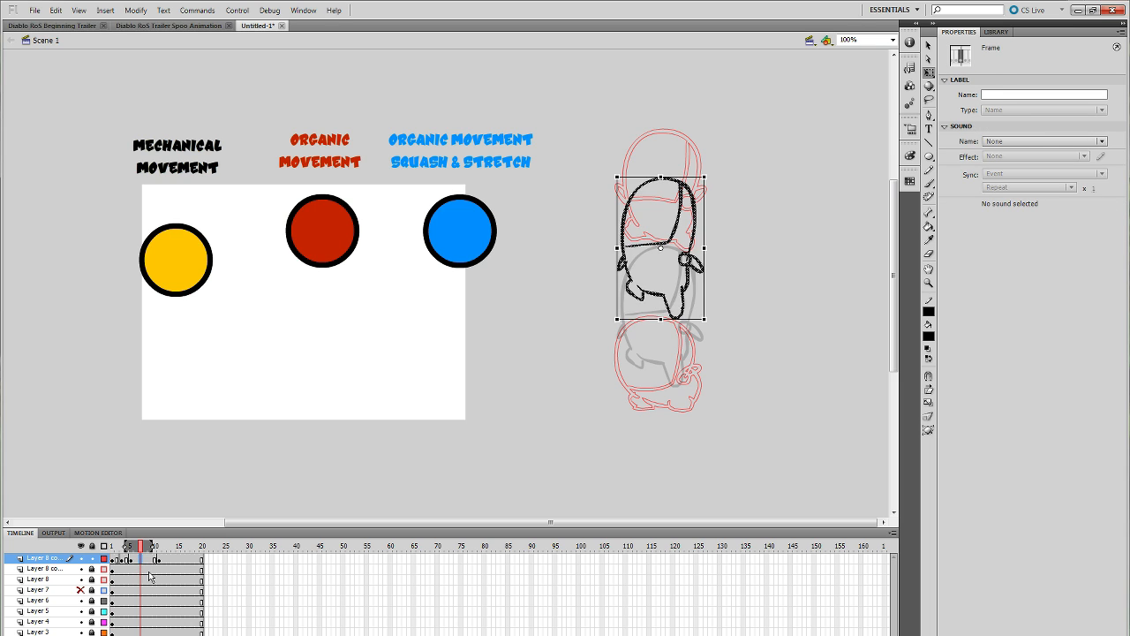
{"action": "key", "text": "Delete"}
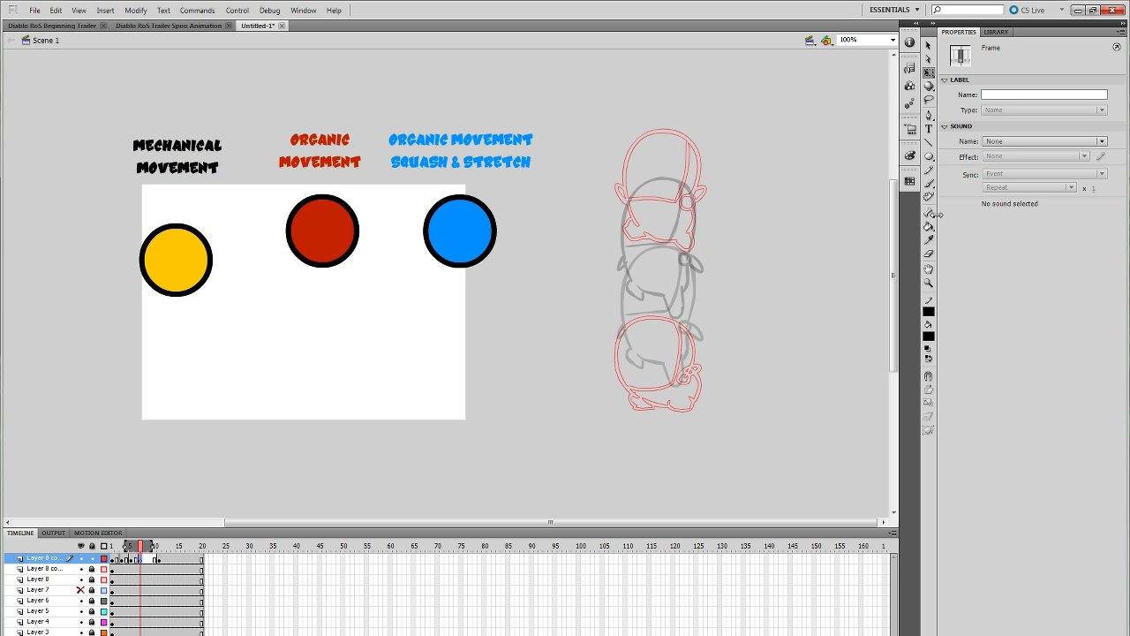
{"action": "left_click", "coordinate": [929, 183]}
{"action": "left_click_drag", "start_coordinate": [707, 236], "coordinate": [704, 259]}
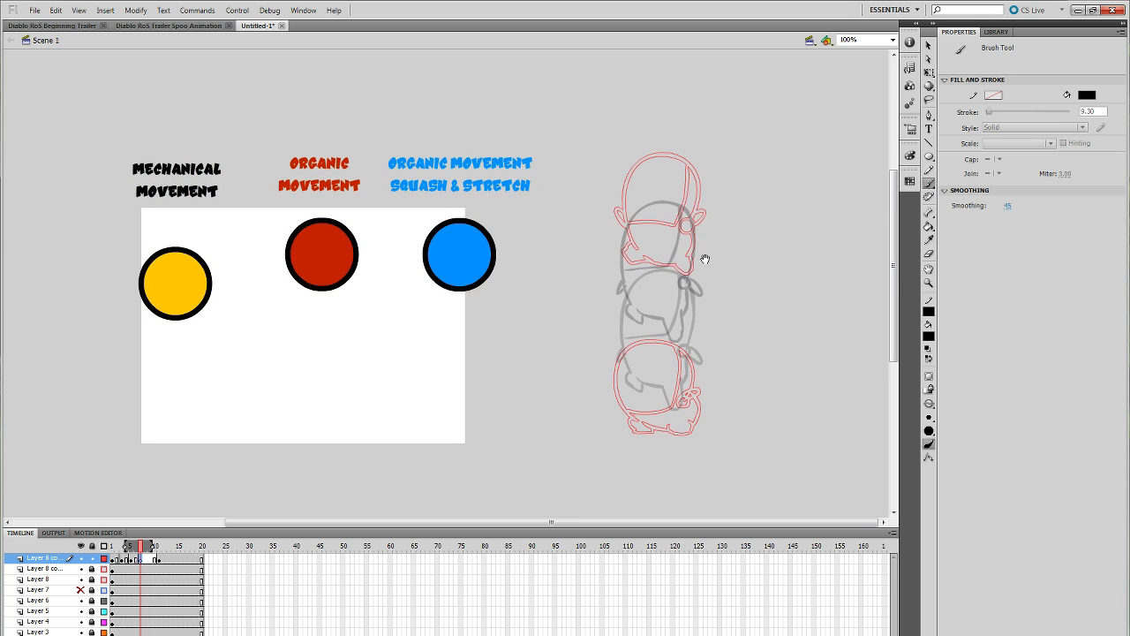
Step: Nudge the stretched poses at frames 5 and 3 upward to space them between the squashed and airborne references
{"action": "left_click", "coordinate": [135, 559]}
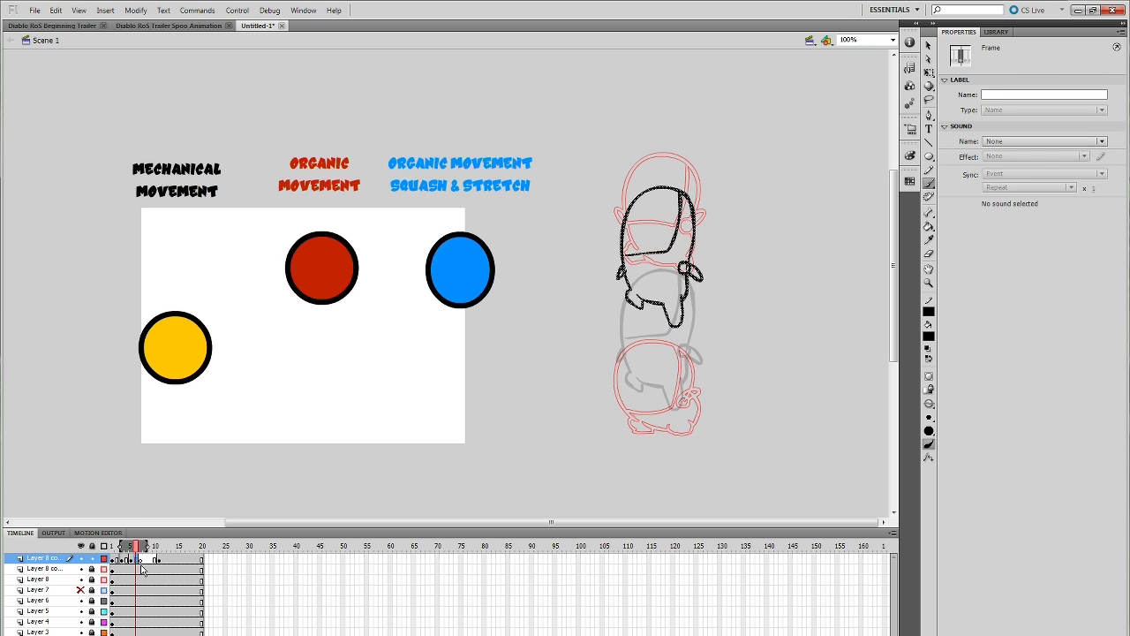
{"action": "left_click", "coordinate": [130, 562]}
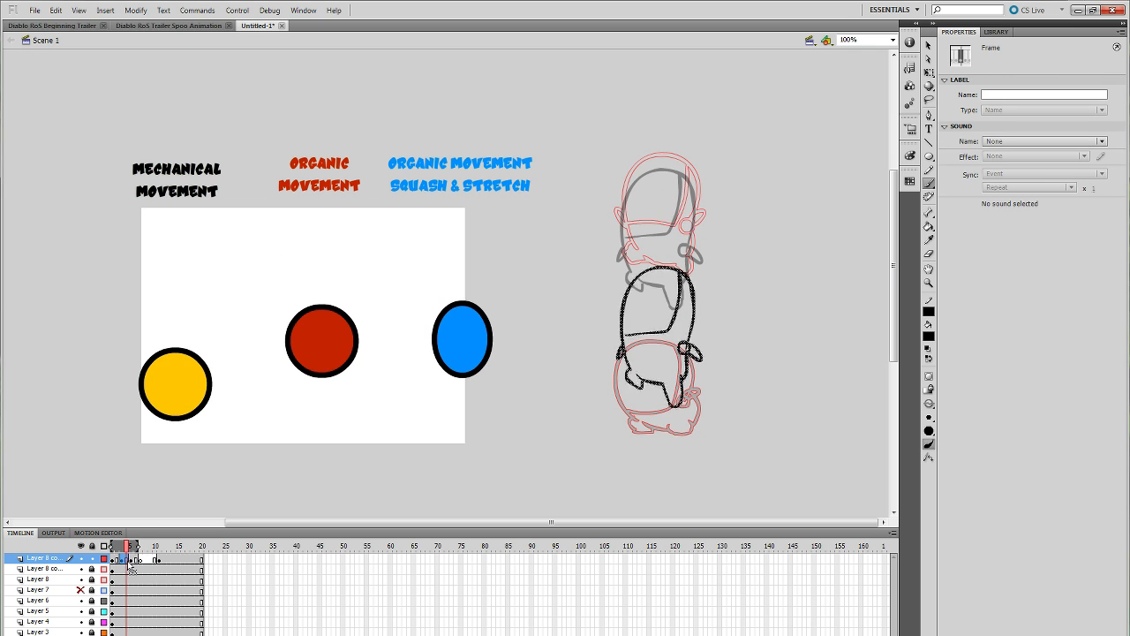
{"action": "key", "text": "Up"}
{"action": "key", "text": "Up"}
{"action": "key", "text": "Up"}
{"action": "key", "text": "Up"}
{"action": "key", "text": "Up"}
{"action": "key", "text": "Up"}
{"action": "key", "text": "Up"}
{"action": "key", "text": "Up"}
{"action": "key", "text": "Up"}
{"action": "key", "text": "Up"}
{"action": "key", "text": "Up"}
{"action": "key", "text": "Up"}
{"action": "key", "text": "Up"}
{"action": "key", "text": "Up"}
{"action": "key", "text": "Up"}
{"action": "key", "text": "Up"}
{"action": "key", "text": "Up"}
{"action": "key", "text": "Up"}
{"action": "key", "text": "Up"}
{"action": "key", "text": "Up"}
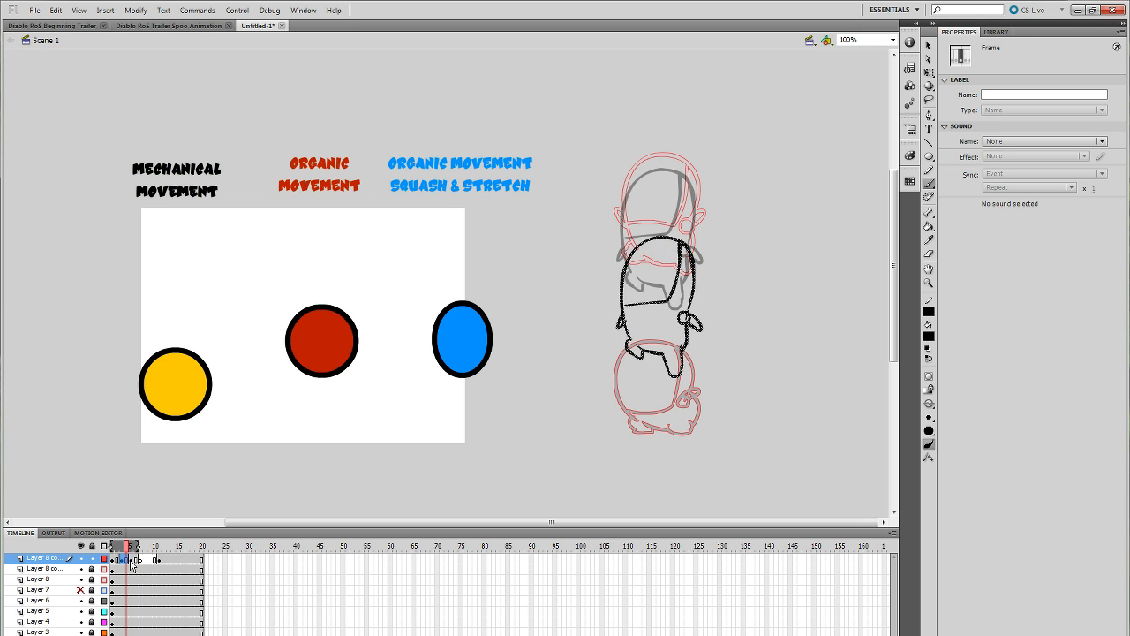
{"action": "key", "text": "Up"}
Step: Brush the head outline of the frame 7 pose, tracing the airborne reference and redoing strokes that miss
{"action": "mouse_move", "coordinate": [128, 547]}
{"action": "left_mouse_down"}
{"action": "mouse_move", "coordinate": [115, 551]}
{"action": "mouse_move", "coordinate": [143, 554]}
{"action": "left_mouse_up"}
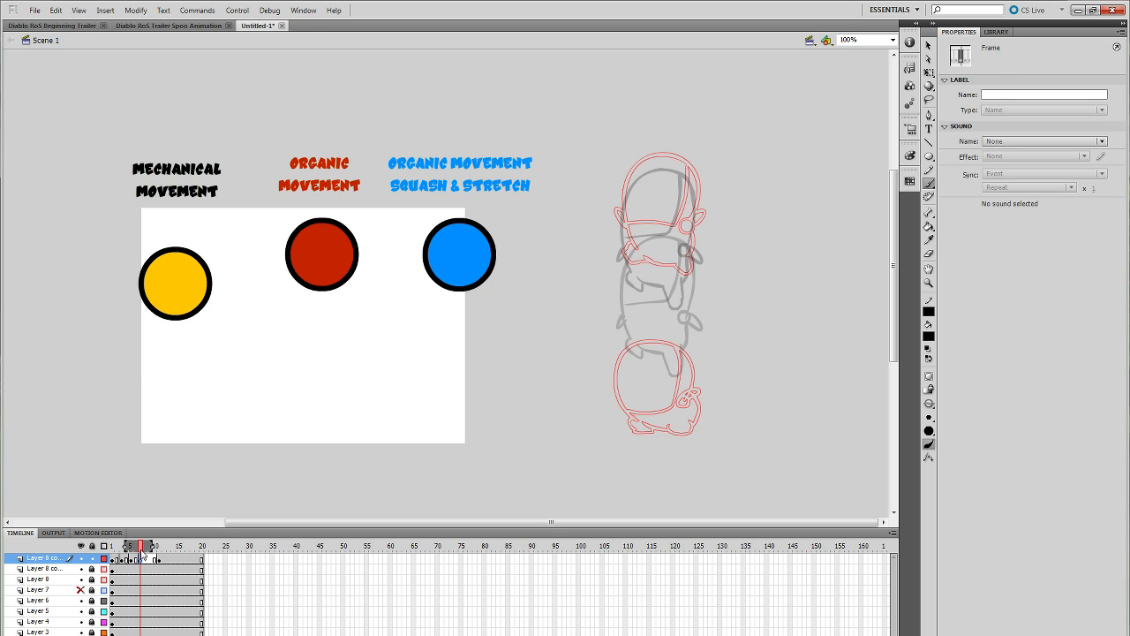
{"action": "scroll", "coordinate": [737, 334], "scroll_direction": "up", "scroll_amount": 1}
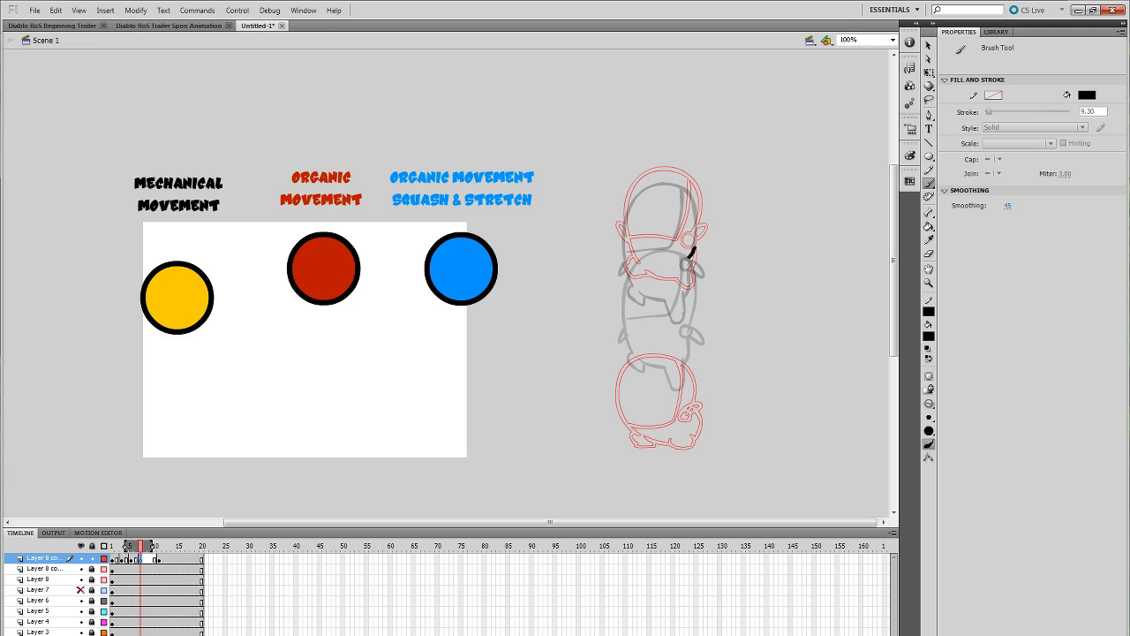
{"action": "left_click_drag", "start_coordinate": [696, 247], "coordinate": [702, 204]}
{"action": "key", "text": "ctrl+z"}
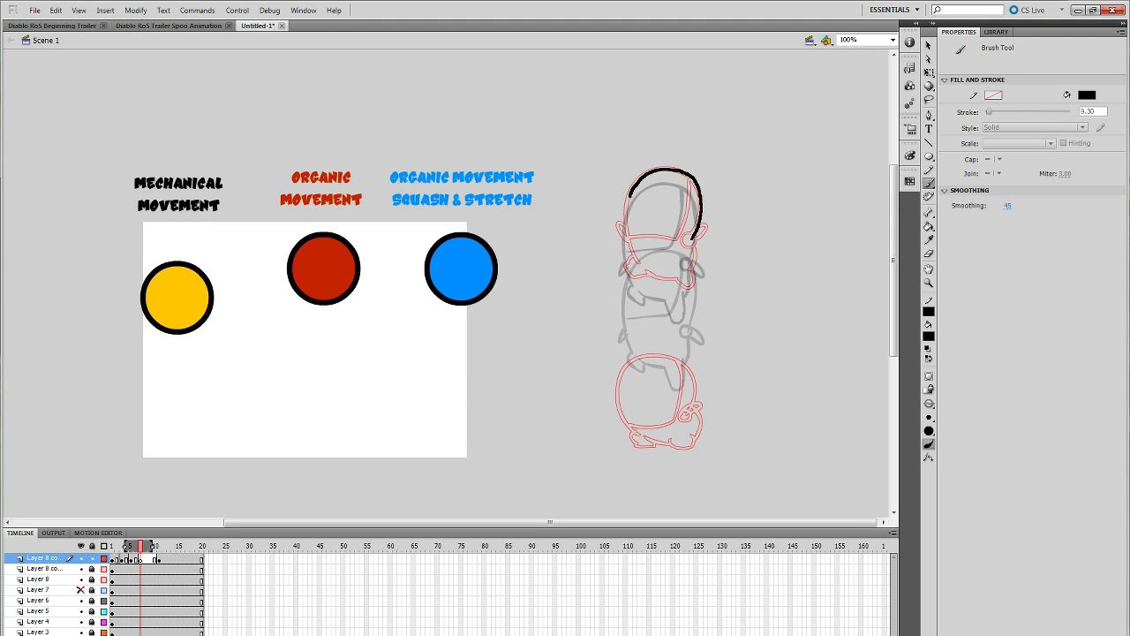
{"action": "left_click_drag", "start_coordinate": [631, 196], "coordinate": [629, 212]}
{"action": "key", "text": "ctrl+z"}
{"action": "left_click_drag", "start_coordinate": [693, 239], "coordinate": [696, 228]}
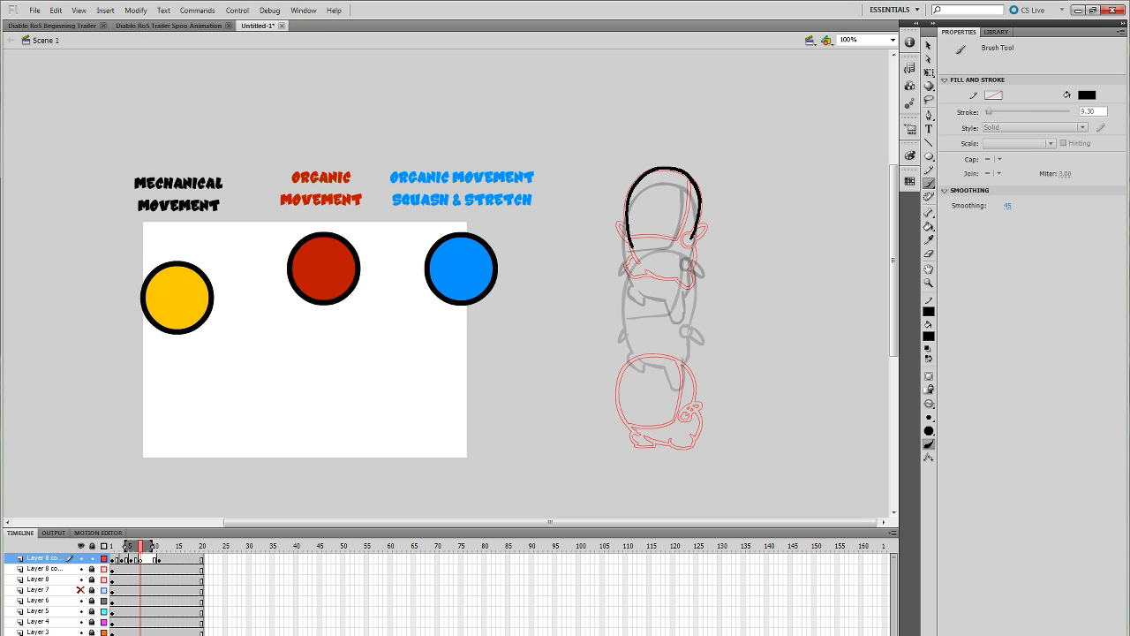
Step: Brush the feet, body underside, ear and visor lines to complete the frame 7 pose
{"action": "mouse_move", "coordinate": [632, 248]}
{"action": "left_mouse_down"}
{"action": "mouse_move", "coordinate": [648, 269]}
{"action": "mouse_move", "coordinate": [696, 260]}
{"action": "left_mouse_up"}
{"action": "key", "text": "ctrl+z"}
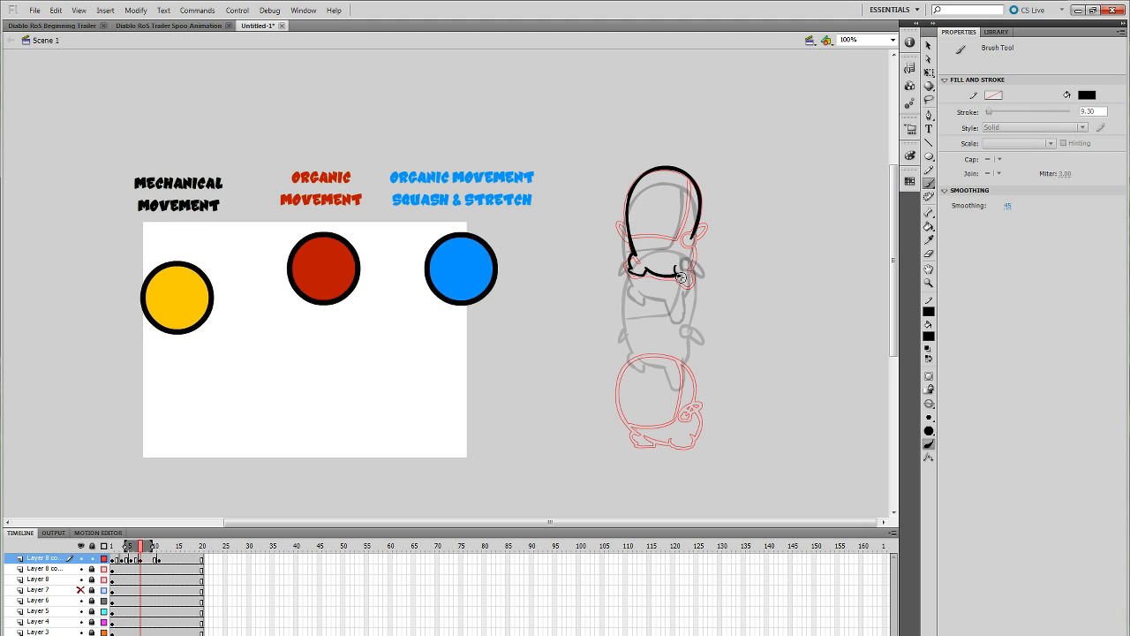
{"action": "mouse_move", "coordinate": [695, 252]}
{"action": "left_mouse_down"}
{"action": "mouse_move", "coordinate": [698, 240]}
{"action": "mouse_move", "coordinate": [683, 242]}
{"action": "mouse_move", "coordinate": [693, 261]}
{"action": "left_mouse_up"}
{"action": "key", "text": "ctrl+z"}
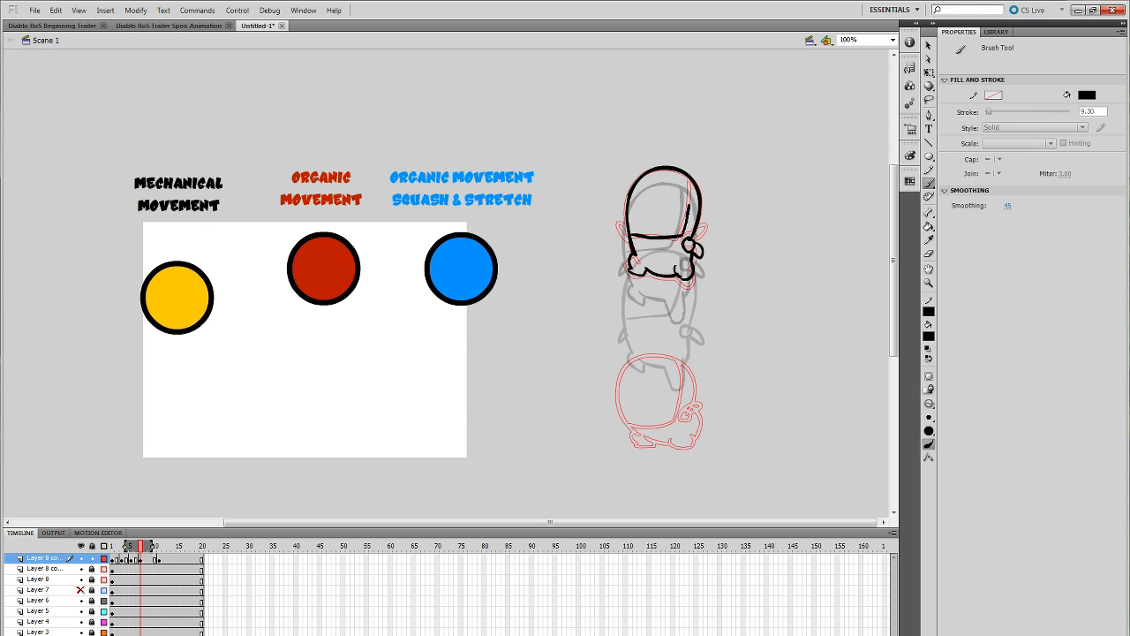
{"action": "left_click_drag", "start_coordinate": [690, 205], "coordinate": [689, 175]}
Step: Select the frame 7 drawing and nudge it down so it sits slightly below the airborne reference
{"action": "left_click", "coordinate": [144, 560]}
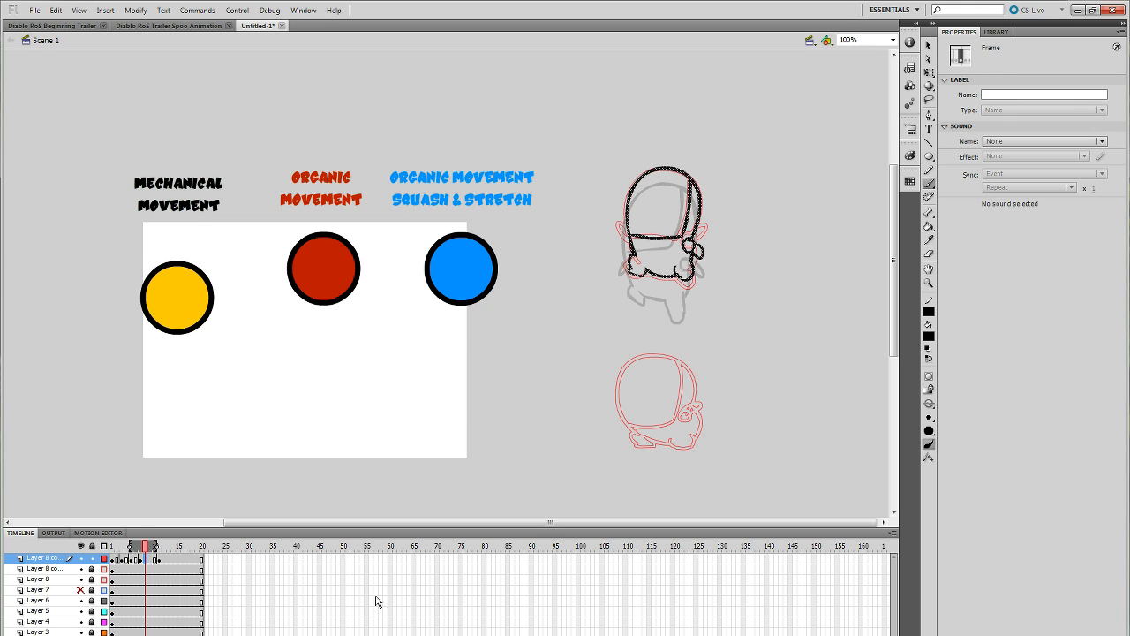
{"action": "left_click", "coordinate": [141, 559]}
{"action": "key", "text": "Down"}
{"action": "key", "text": "Down"}
{"action": "key", "text": "Down"}
{"action": "key", "text": "Down"}
{"action": "key", "text": "Down"}
{"action": "key", "text": "Down"}
{"action": "key", "text": "Down"}
{"action": "key", "text": "Down"}
{"action": "key", "text": "Down"}
{"action": "key", "text": "Down"}
{"action": "key", "text": "Down"}
{"action": "key", "text": "Down"}
{"action": "key", "text": "Down"}
{"action": "key", "text": "Down"}
{"action": "key", "text": "Down"}
{"action": "key", "text": "Down"}
{"action": "key", "text": "Down"}
{"action": "key", "text": "Down"}
{"action": "key", "text": "Down"}
{"action": "key", "text": "Down"}
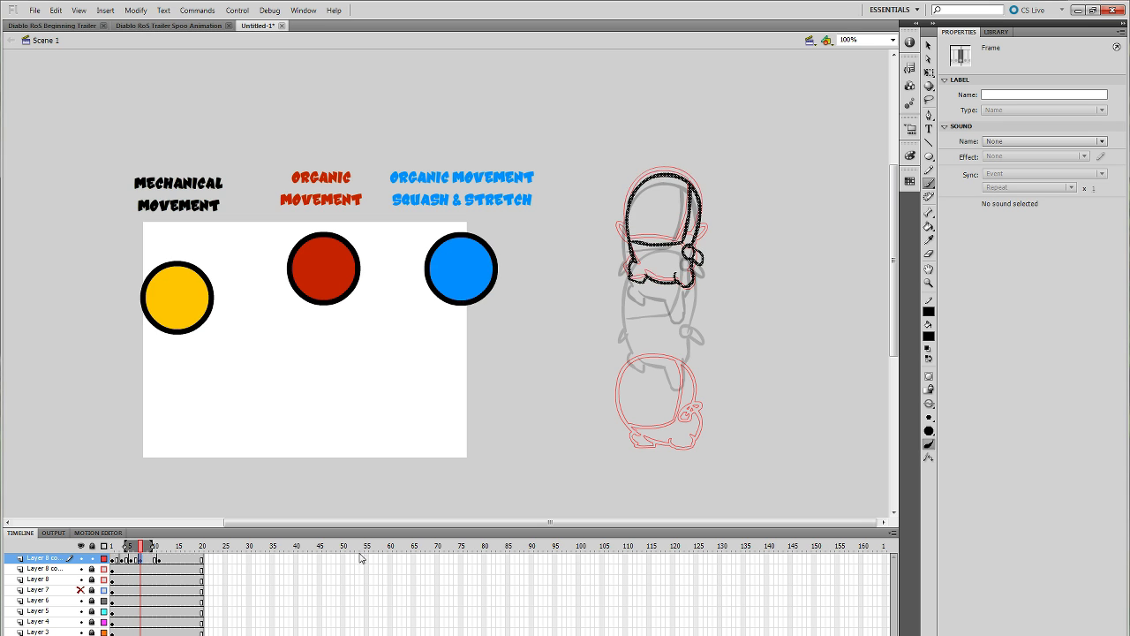
{"action": "key", "text": "Up"}
{"action": "key", "text": "Up"}
{"action": "key", "text": "Up"}
{"action": "key", "text": "Up"}
{"action": "key", "text": "Up"}
{"action": "key", "text": "Up"}
{"action": "key", "text": "Up"}
{"action": "key", "text": "Up"}
{"action": "key", "text": "Up"}
{"action": "key", "text": "Up"}
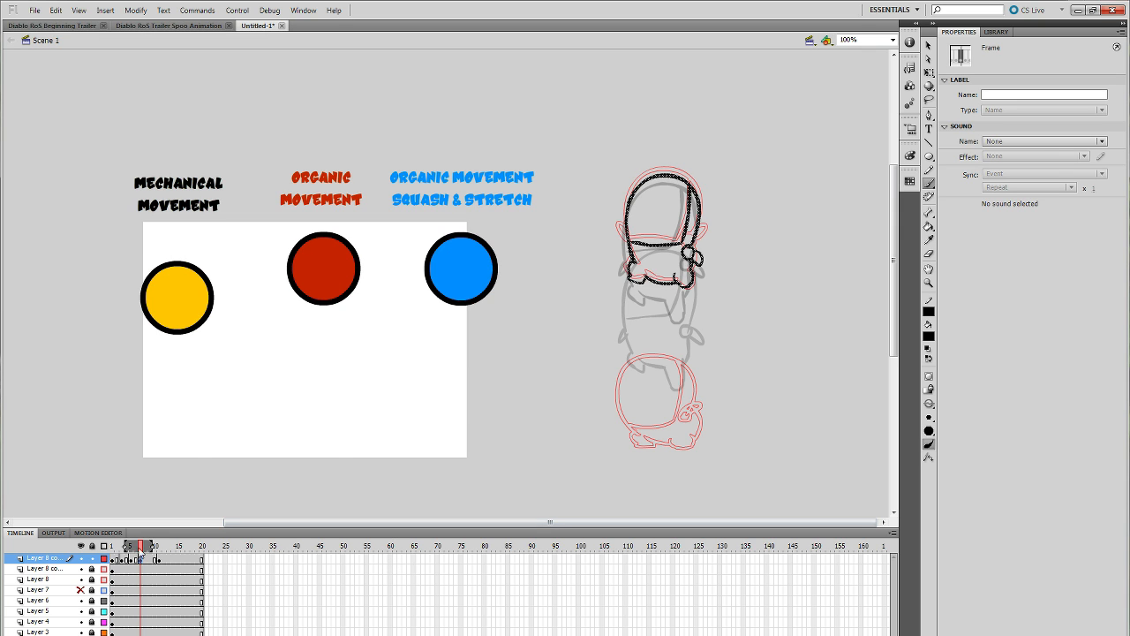
{"action": "mouse_move", "coordinate": [143, 560]}
{"action": "left_mouse_down"}
{"action": "mouse_move", "coordinate": [119, 562]}
{"action": "mouse_move", "coordinate": [141, 566]}
{"action": "mouse_move", "coordinate": [143, 556]}
{"action": "left_mouse_up"}
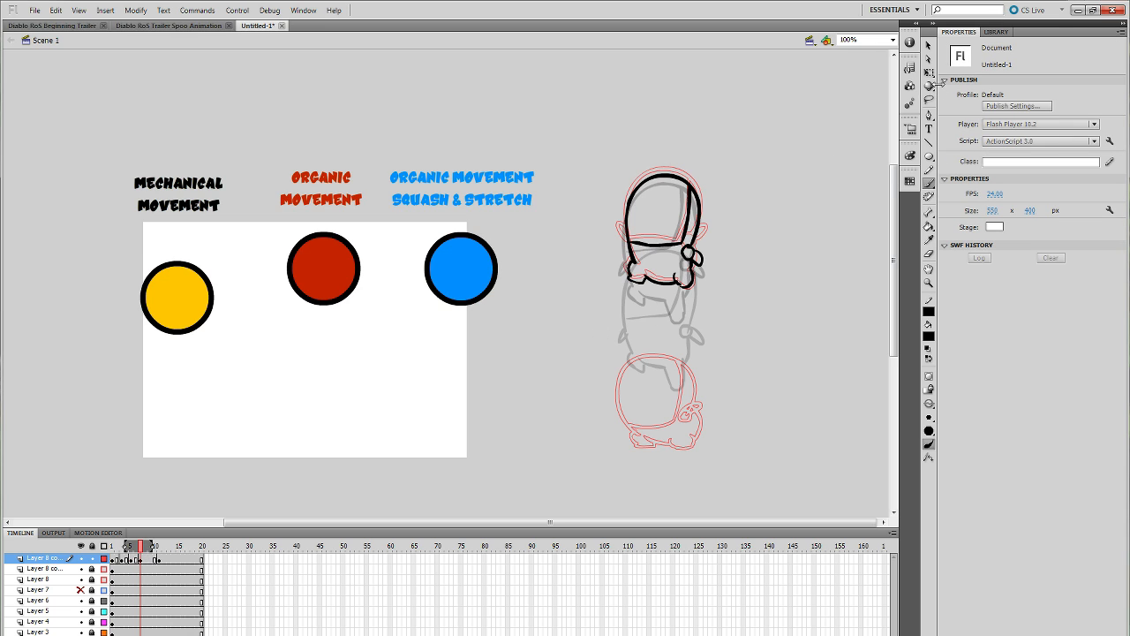
Step: Narrow the left side of the frame 5 stretched pose inward with Free Transform
{"action": "left_click", "coordinate": [929, 73]}
{"action": "left_click", "coordinate": [130, 557]}
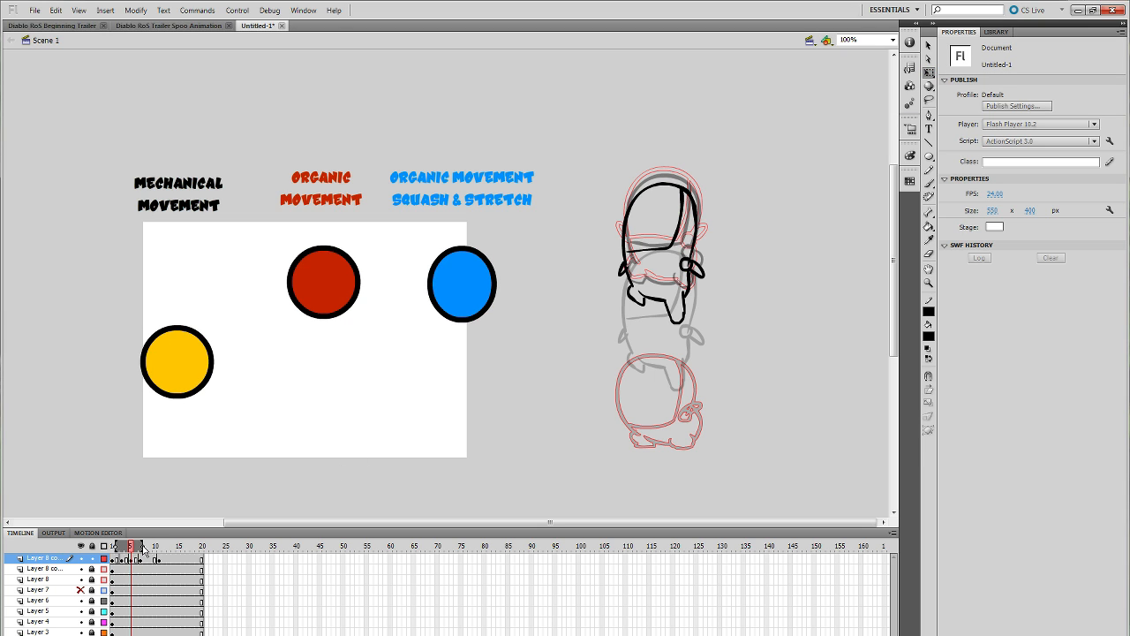
{"action": "left_click_drag", "start_coordinate": [650, 327], "coordinate": [599, 192]}
{"action": "left_click_drag", "start_coordinate": [619, 249], "coordinate": [629, 249]}
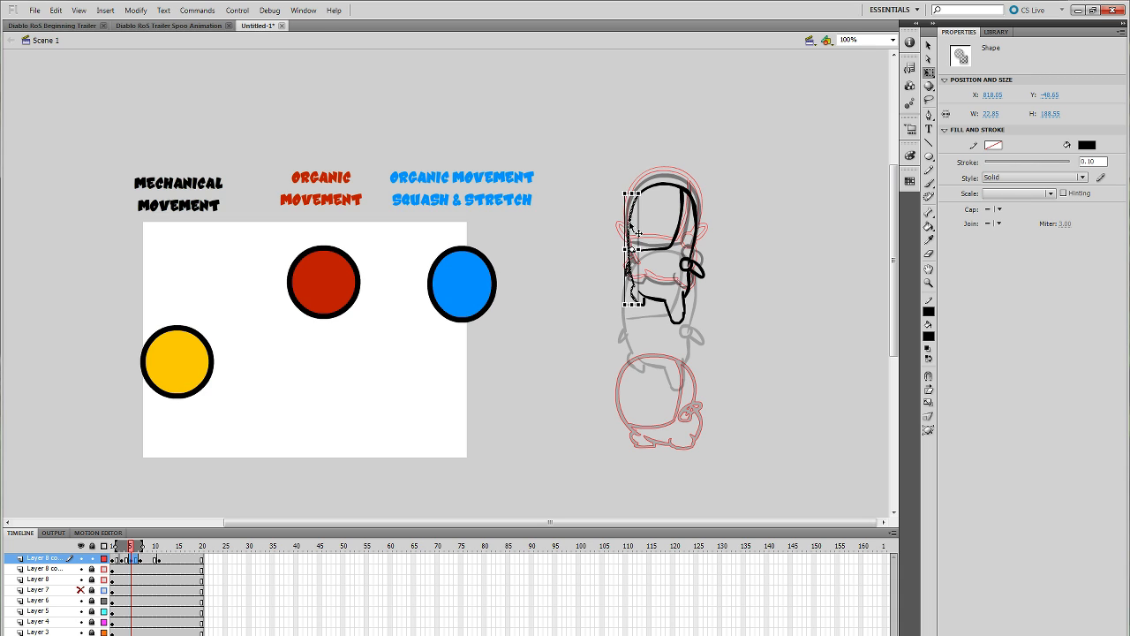
{"action": "left_click", "coordinate": [702, 223]}
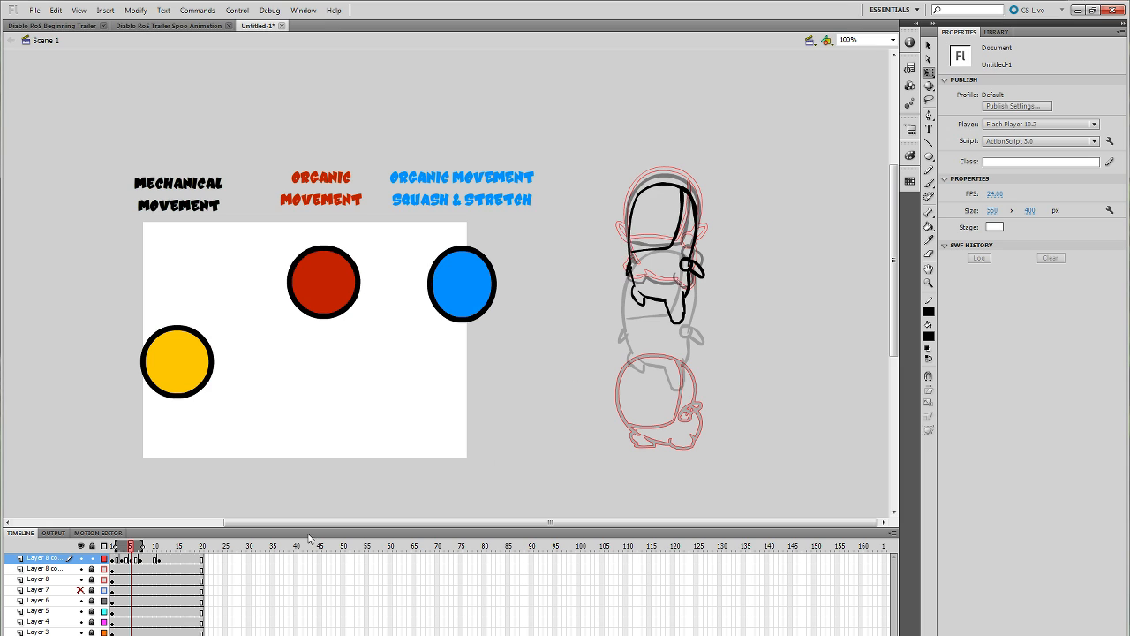
Step: Narrow the left side of the frame 3 stretched pose to a width of about 42 with Free Transform
{"action": "mouse_move", "coordinate": [134, 553]}
{"action": "left_mouse_down"}
{"action": "mouse_move", "coordinate": [146, 556]}
{"action": "mouse_move", "coordinate": [129, 566]}
{"action": "left_mouse_up"}
{"action": "left_click_drag", "start_coordinate": [648, 376], "coordinate": [652, 389]}
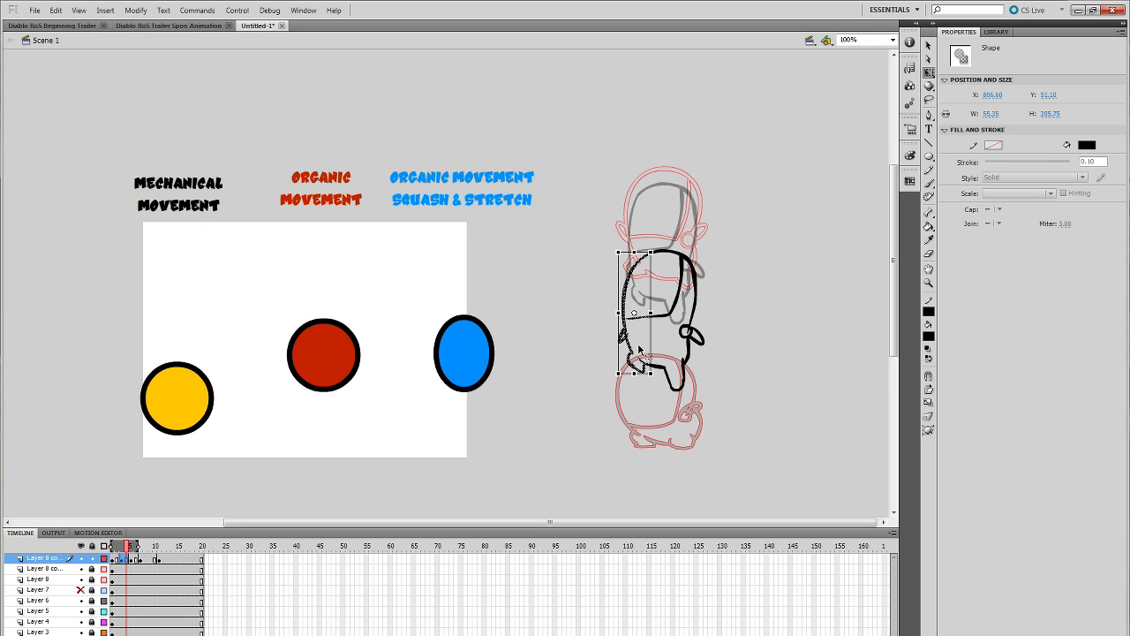
{"action": "left_click_drag", "start_coordinate": [618, 312], "coordinate": [626, 311]}
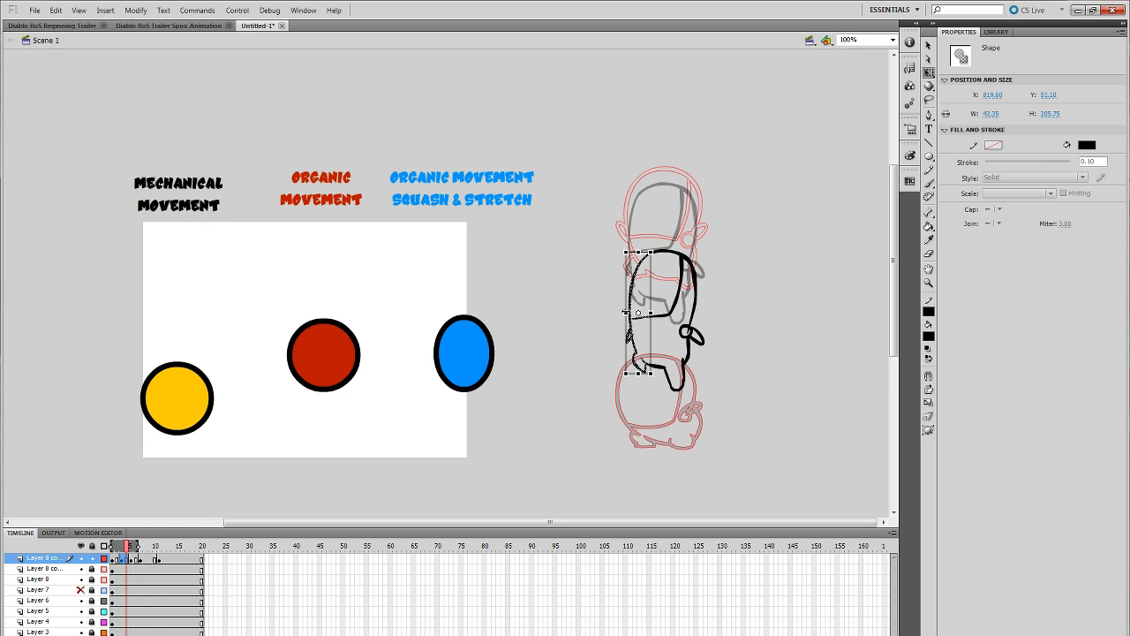
{"action": "left_click", "coordinate": [724, 288]}
Step: Insert a blank keyframe at frame 9 and shorten the onion skin range to start at frame 7
{"action": "left_click_drag", "start_coordinate": [130, 549], "coordinate": [155, 561]}
{"action": "left_click", "coordinate": [157, 559]}
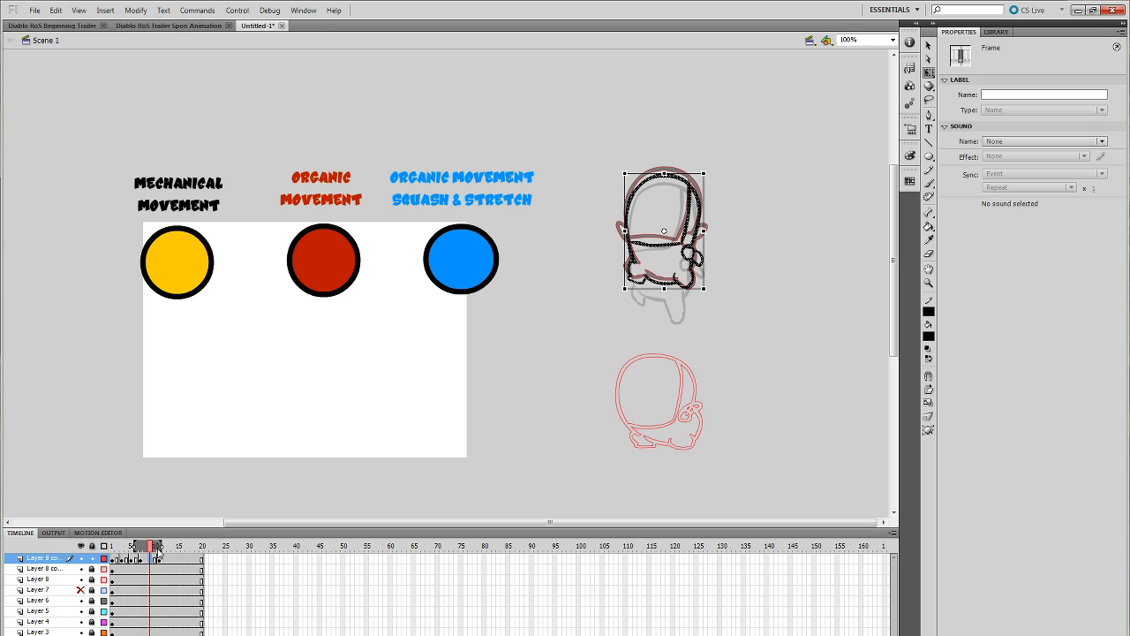
{"action": "left_click", "coordinate": [156, 559]}
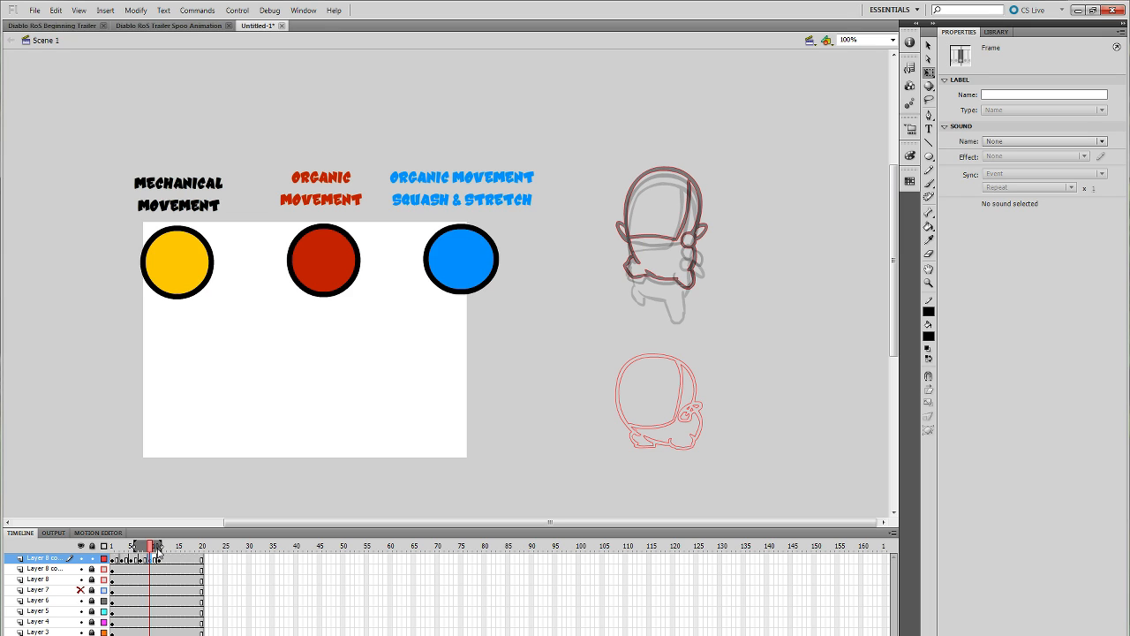
{"action": "left_click_drag", "start_coordinate": [134, 552], "coordinate": [141, 552]}
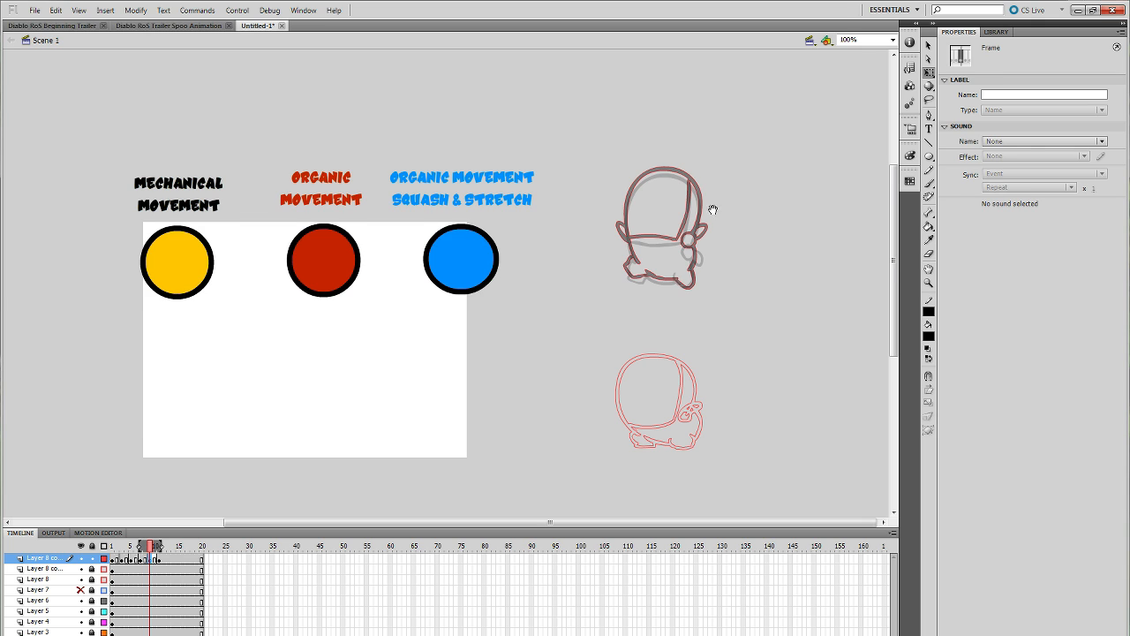
{"action": "left_click_drag", "start_coordinate": [711, 196], "coordinate": [709, 202]}
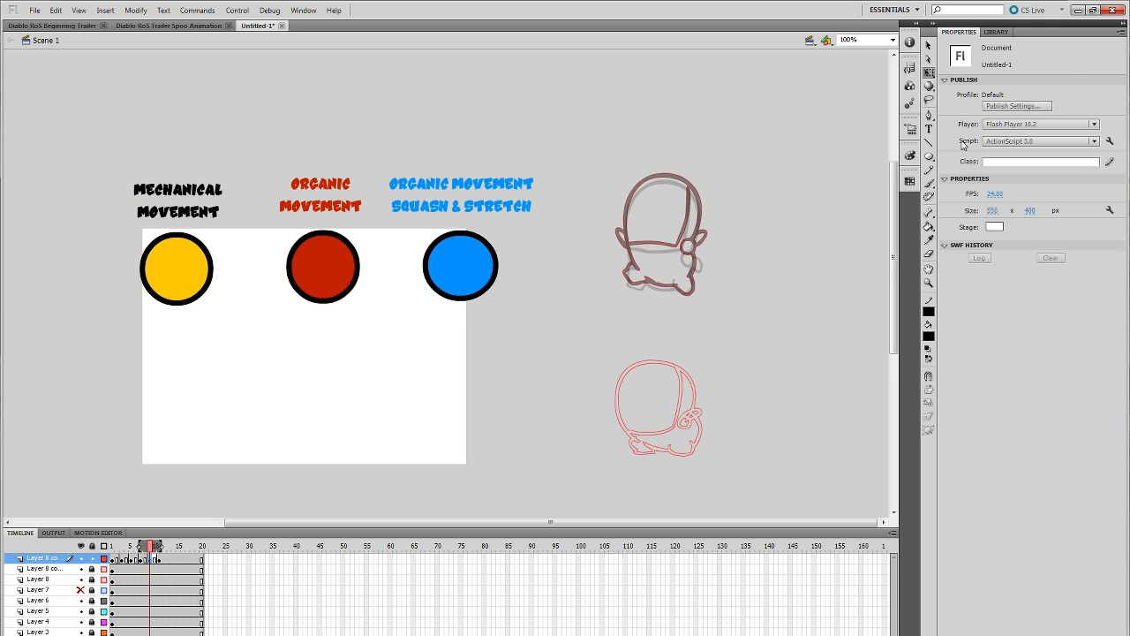
Step: Brush the head outline and left foot of the frame 9 pose over the airborne reference
{"action": "key", "text": "b"}
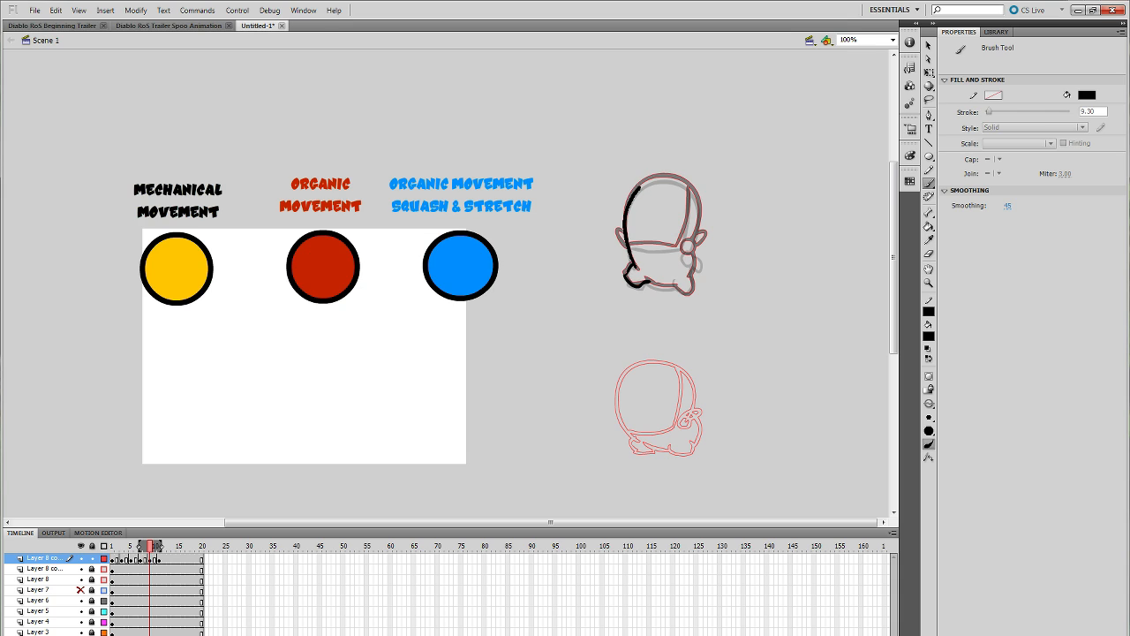
{"action": "left_click_drag", "start_coordinate": [682, 176], "coordinate": [687, 180]}
{"action": "key", "text": "ctrl+z"}
{"action": "left_click_drag", "start_coordinate": [638, 269], "coordinate": [626, 232]}
{"action": "left_click_drag", "start_coordinate": [699, 226], "coordinate": [692, 249]}
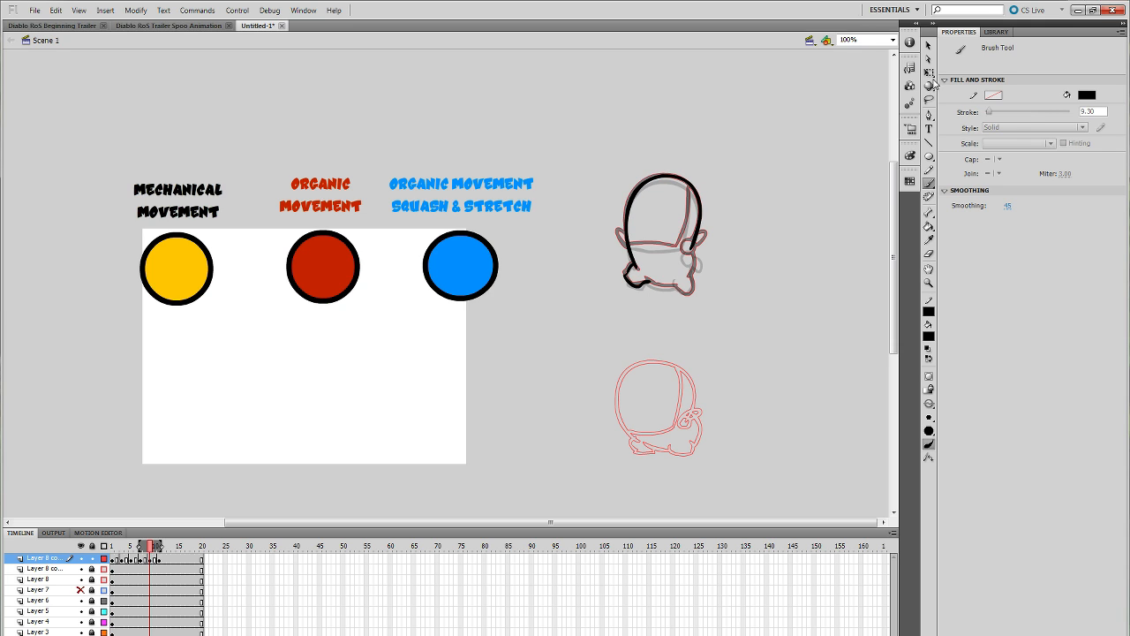
Step: Adjust the frame 9 head outline slightly with Free Transform to sit between the neighbouring poses
{"action": "key", "text": "q"}
{"action": "left_click", "coordinate": [623, 267]}
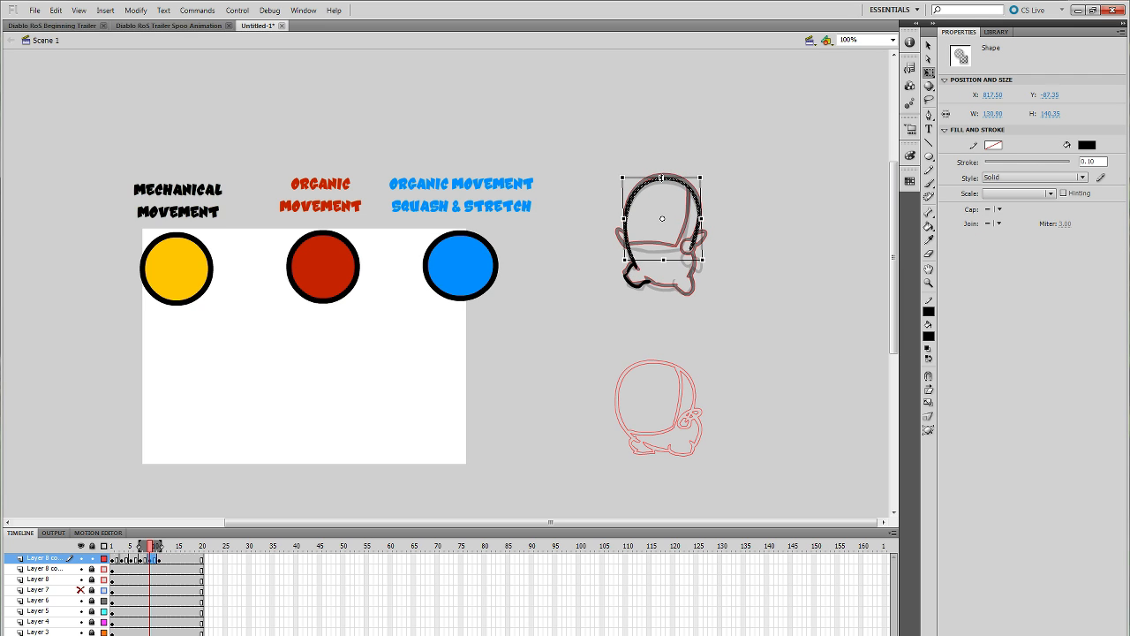
{"action": "left_click", "coordinate": [799, 175]}
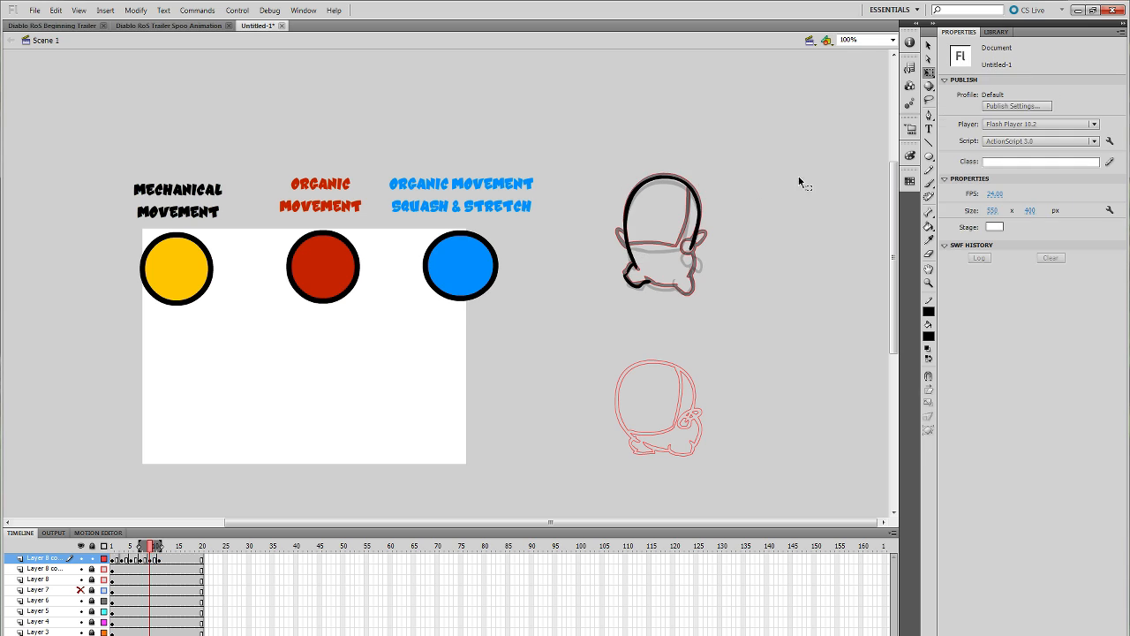
Step: Brush the remaining feet, visor lines and ears of the frame 9 pose, undoing and redrawing poor strokes
{"action": "left_click", "coordinate": [930, 184]}
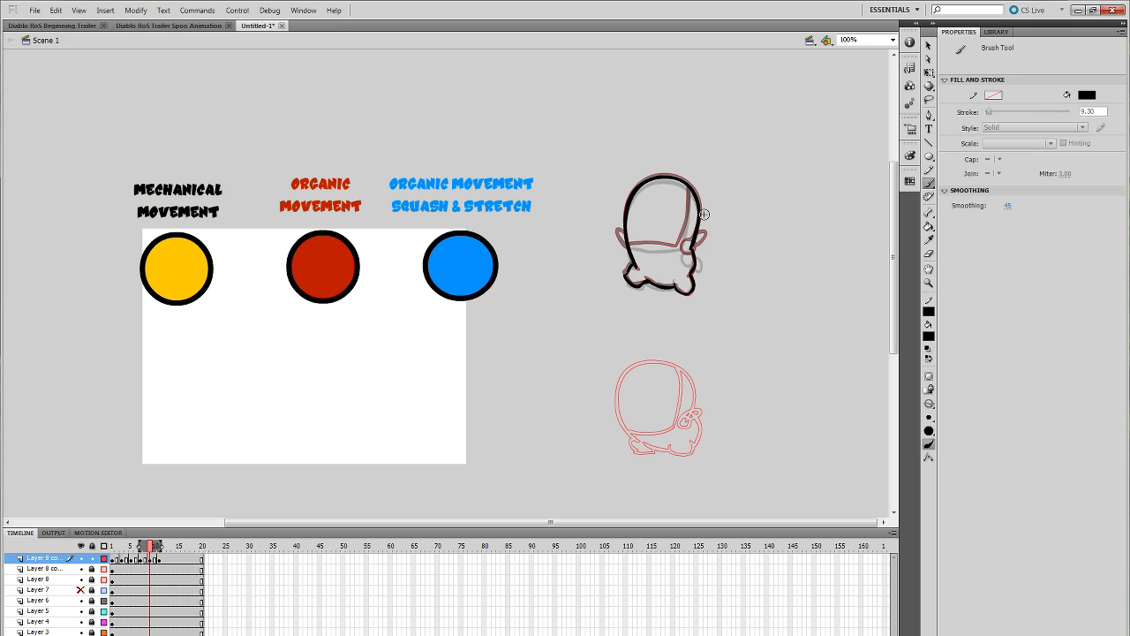
{"action": "left_click", "coordinate": [152, 559]}
{"action": "left_click_drag", "start_coordinate": [635, 246], "coordinate": [679, 246]}
{"action": "key", "text": "ctrl+z"}
{"action": "key", "text": "ctrl+z"}
{"action": "key", "text": "ctrl+z"}
{"action": "left_click_drag", "start_coordinate": [697, 182], "coordinate": [690, 240]}
{"action": "key", "text": "ctrl+z"}
{"action": "key", "text": "ctrl+z"}
{"action": "key", "text": "ctrl+z"}
Step: Insert a keyframe at frame 13 and nudge the airborne pose down slightly below its reference
{"action": "left_click", "coordinate": [139, 561]}
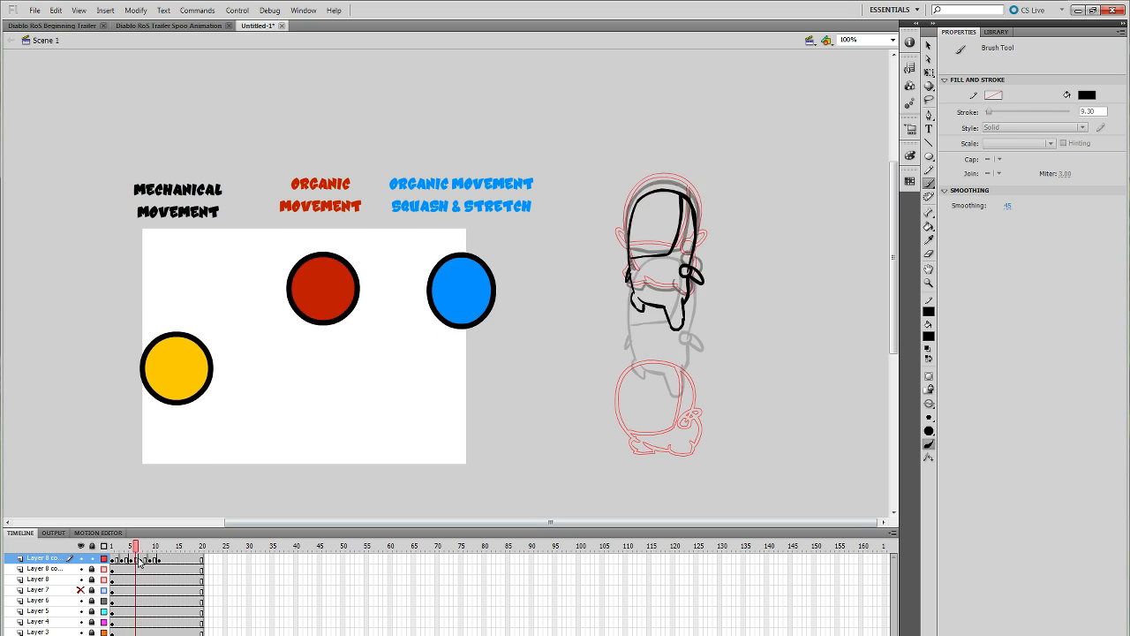
{"action": "left_click_drag", "start_coordinate": [138, 562], "coordinate": [173, 564]}
{"action": "left_click", "coordinate": [165, 562]}
{"action": "left_click", "coordinate": [168, 561]}
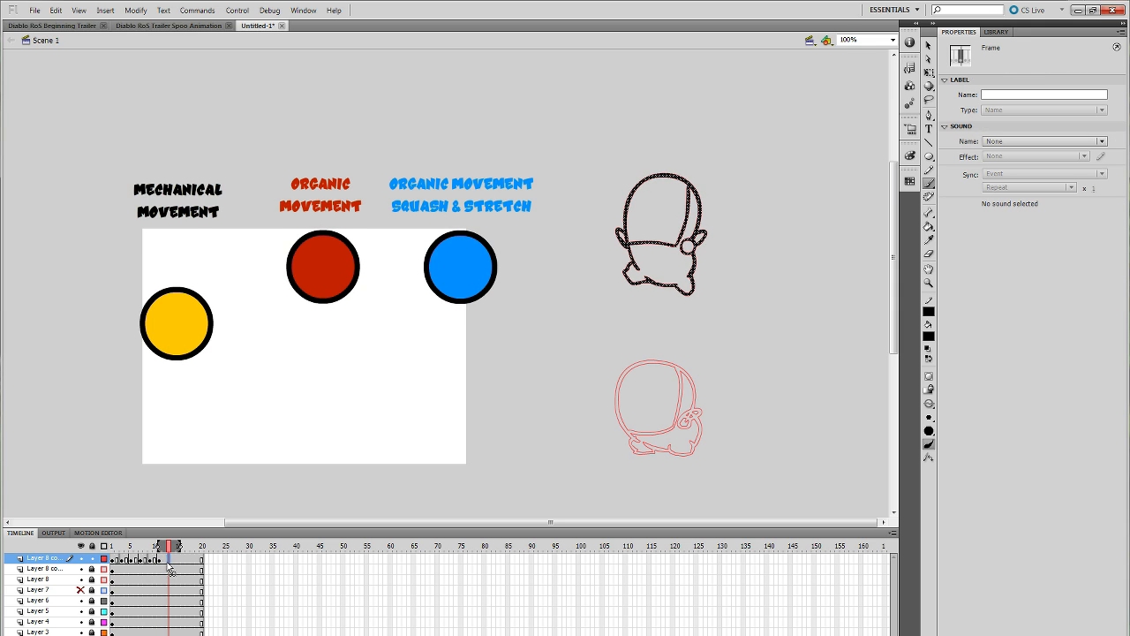
{"action": "key", "text": "Down"}
{"action": "key", "text": "Down"}
{"action": "key", "text": "Down"}
{"action": "key", "text": "Down"}
{"action": "key", "text": "Down"}
{"action": "key", "text": "Down"}
{"action": "key", "text": "Down"}
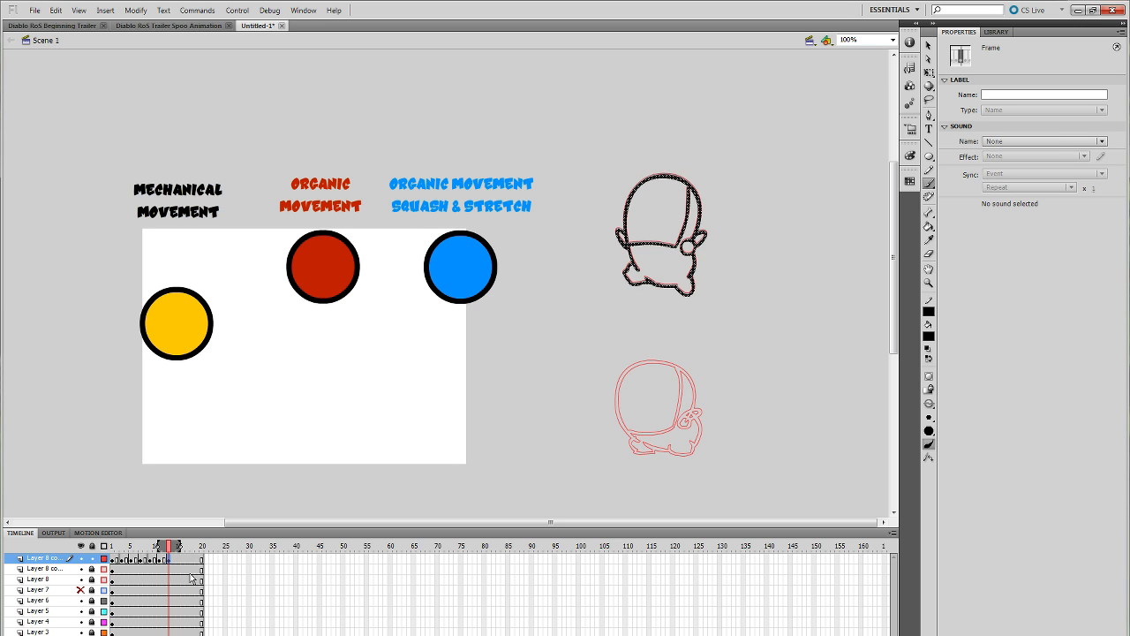
Step: Erase the feet and the outer ears of the frame 13 pose
{"action": "left_click", "coordinate": [930, 255]}
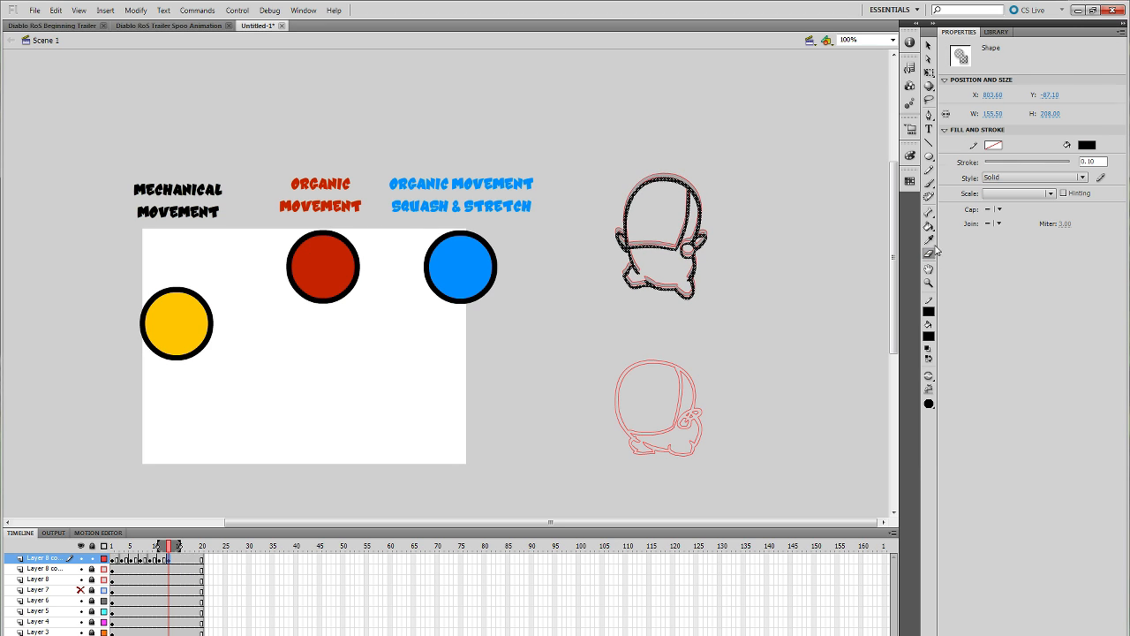
{"action": "mouse_move", "coordinate": [693, 294]}
{"action": "left_mouse_down"}
{"action": "mouse_move", "coordinate": [681, 291]}
{"action": "mouse_move", "coordinate": [698, 281]}
{"action": "mouse_move", "coordinate": [624, 272]}
{"action": "mouse_move", "coordinate": [642, 288]}
{"action": "left_mouse_up"}
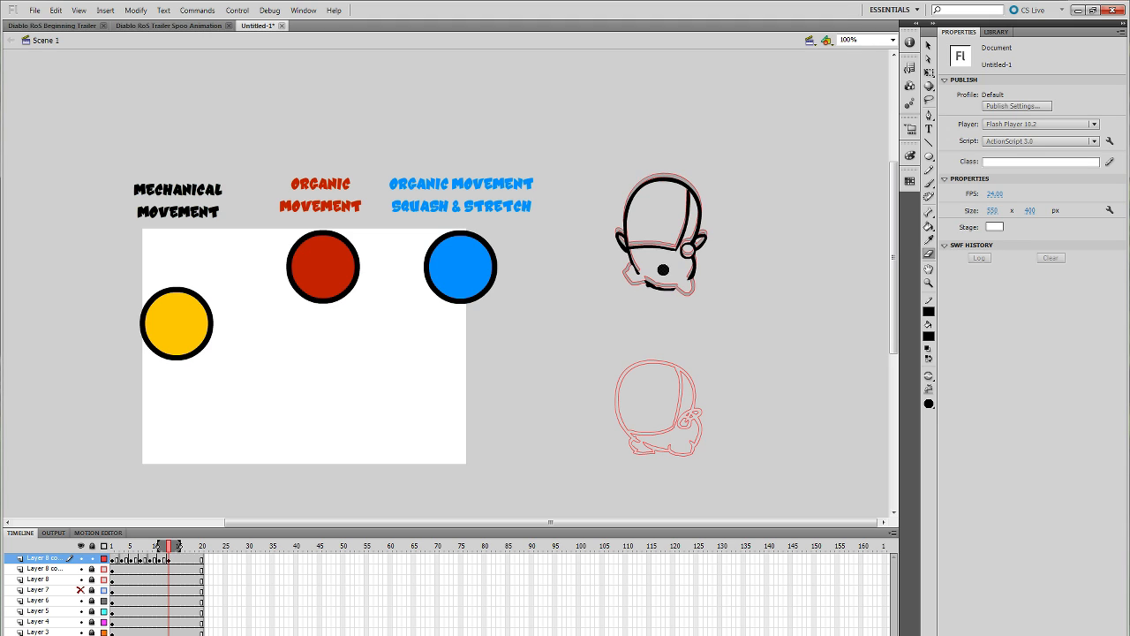
{"action": "left_click_drag", "start_coordinate": [706, 238], "coordinate": [698, 241]}
{"action": "mouse_move", "coordinate": [615, 228]}
{"action": "left_mouse_down"}
{"action": "mouse_move", "coordinate": [619, 252]}
{"action": "mouse_move", "coordinate": [618, 238]}
{"action": "left_mouse_up"}
Step: Brush new ears and feet on the frame 13 pose, replacing the erased parts, and compare it with the preceding frame
{"action": "left_click", "coordinate": [165, 560]}
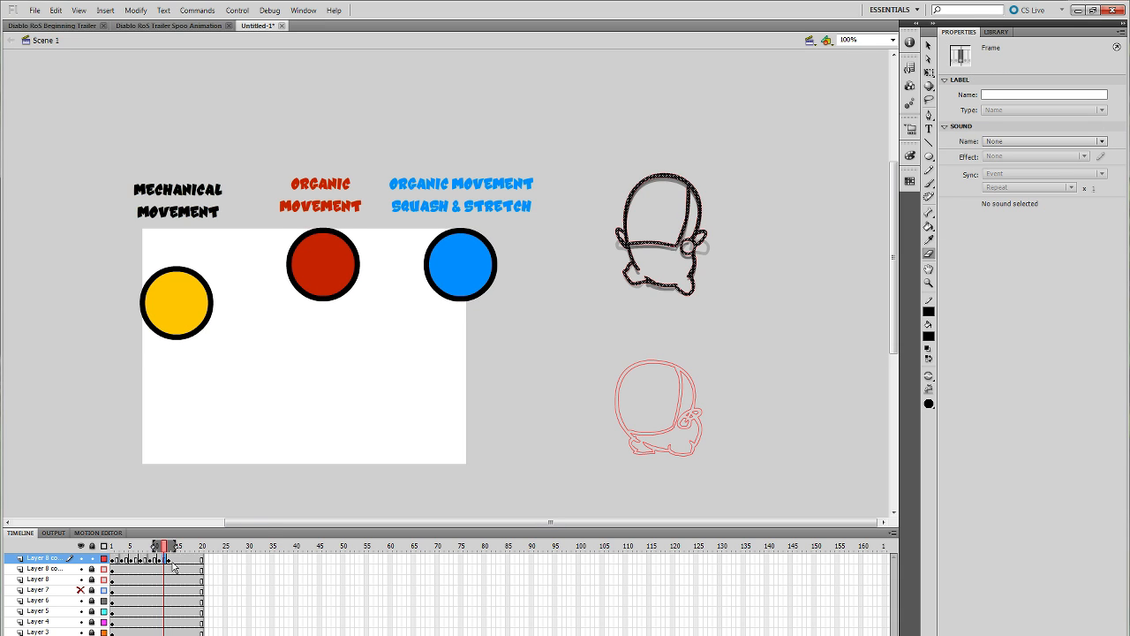
{"action": "left_click", "coordinate": [173, 560]}
{"action": "key", "text": "b"}
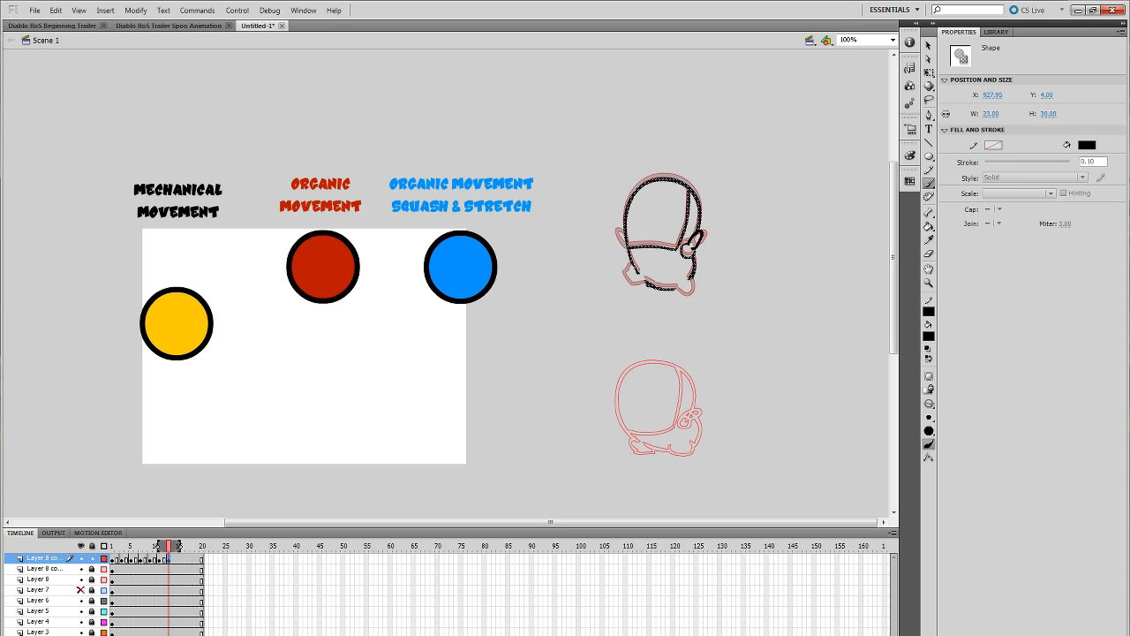
{"action": "left_click_drag", "start_coordinate": [691, 245], "coordinate": [695, 249]}
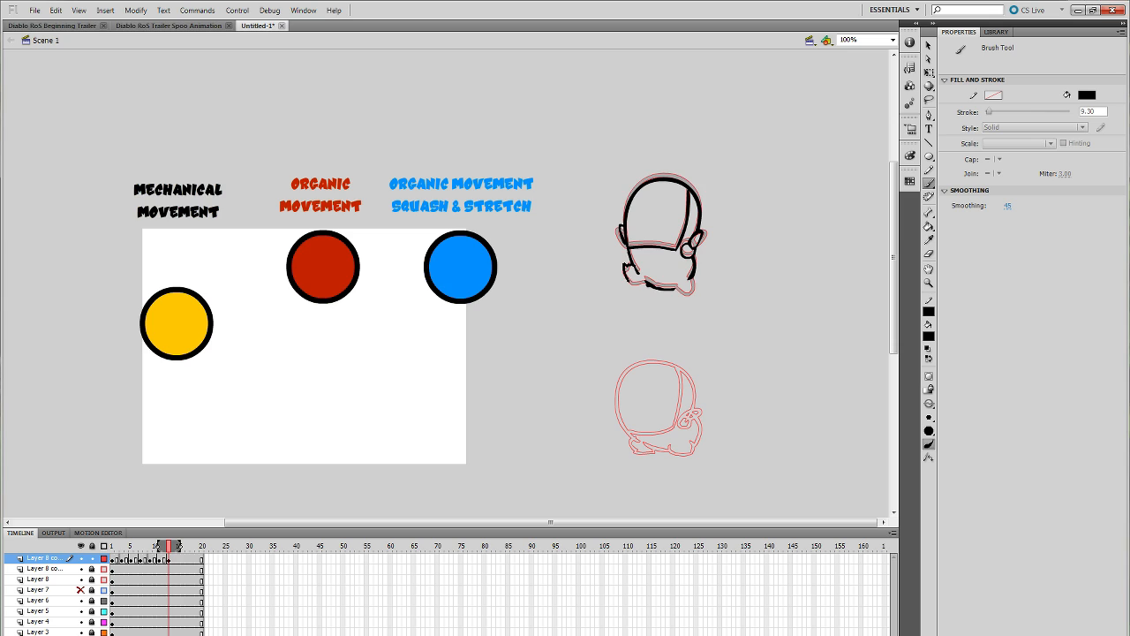
{"action": "key", "text": "ctrl+z"}
{"action": "key", "text": "ctrl+z"}
{"action": "left_click_drag", "start_coordinate": [678, 278], "coordinate": [671, 274]}
{"action": "left_click", "coordinate": [165, 557]}
{"action": "left_click_drag", "start_coordinate": [166, 553], "coordinate": [168, 554]}
Step: Insert a keyframe at frame 15 and nudge the whole pose down from the airborne reference toward the squashed one
{"action": "left_click", "coordinate": [180, 560]}
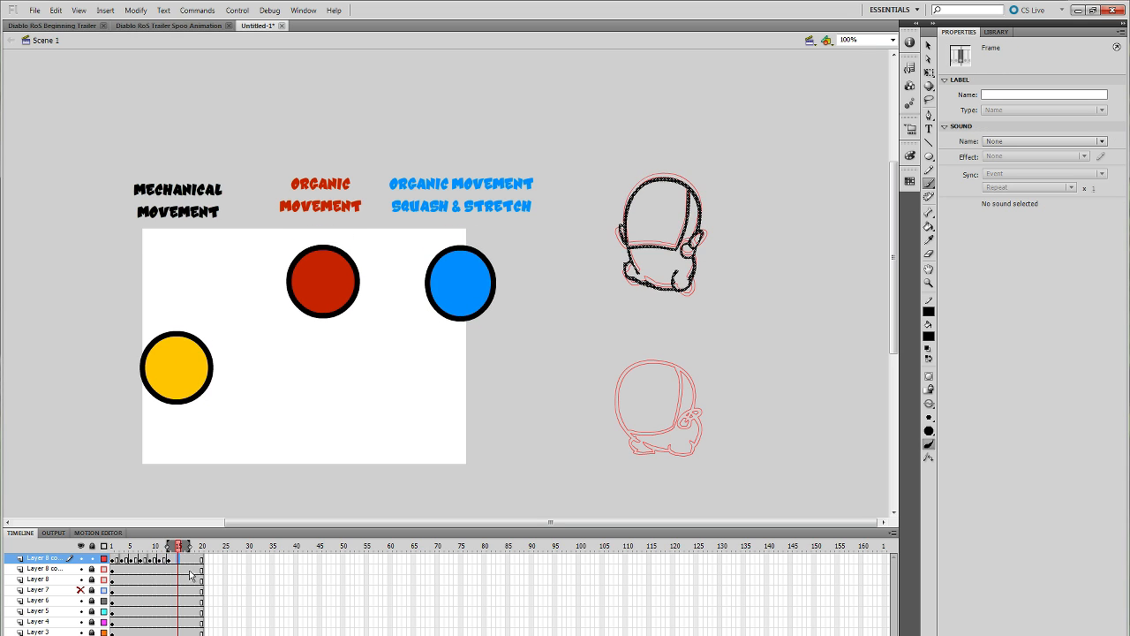
{"action": "key", "text": "Down"}
{"action": "key", "text": "Down"}
{"action": "key", "text": "Down"}
{"action": "key", "text": "Down"}
{"action": "key", "text": "Down"}
{"action": "key", "text": "Down"}
{"action": "key", "text": "Down"}
{"action": "key", "text": "Down"}
{"action": "key", "text": "Down"}
{"action": "key", "text": "Down"}
{"action": "key", "text": "Down"}
{"action": "key", "text": "Down"}
{"action": "key", "text": "Down"}
{"action": "key", "text": "Down"}
{"action": "key", "text": "Down"}
{"action": "key", "text": "Down"}
{"action": "key", "text": "Down"}
{"action": "key", "text": "Down"}
{"action": "key", "text": "Down"}
{"action": "key", "text": "Down"}
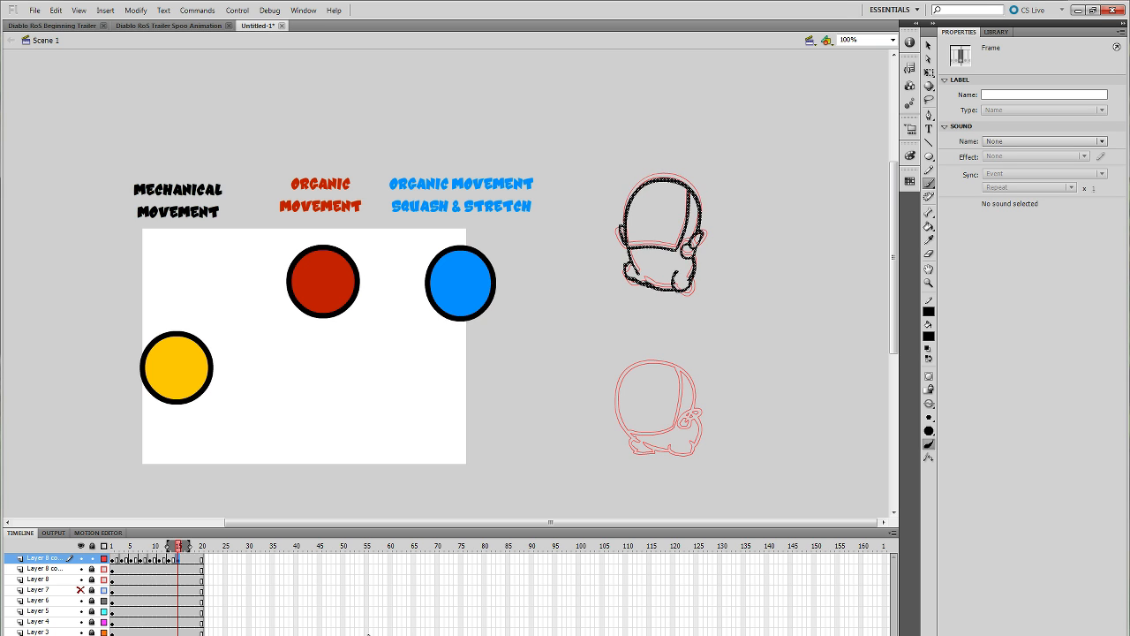
{"action": "key", "text": "Down"}
{"action": "key", "text": "Down"}
{"action": "key", "text": "Down"}
{"action": "key", "text": "Down"}
{"action": "key", "text": "Down"}
{"action": "key", "text": "Down"}
{"action": "key", "text": "Down"}
{"action": "key", "text": "Down"}
{"action": "key", "text": "Down"}
{"action": "key", "text": "Down"}
{"action": "key", "text": "Down"}
{"action": "key", "text": "Down"}
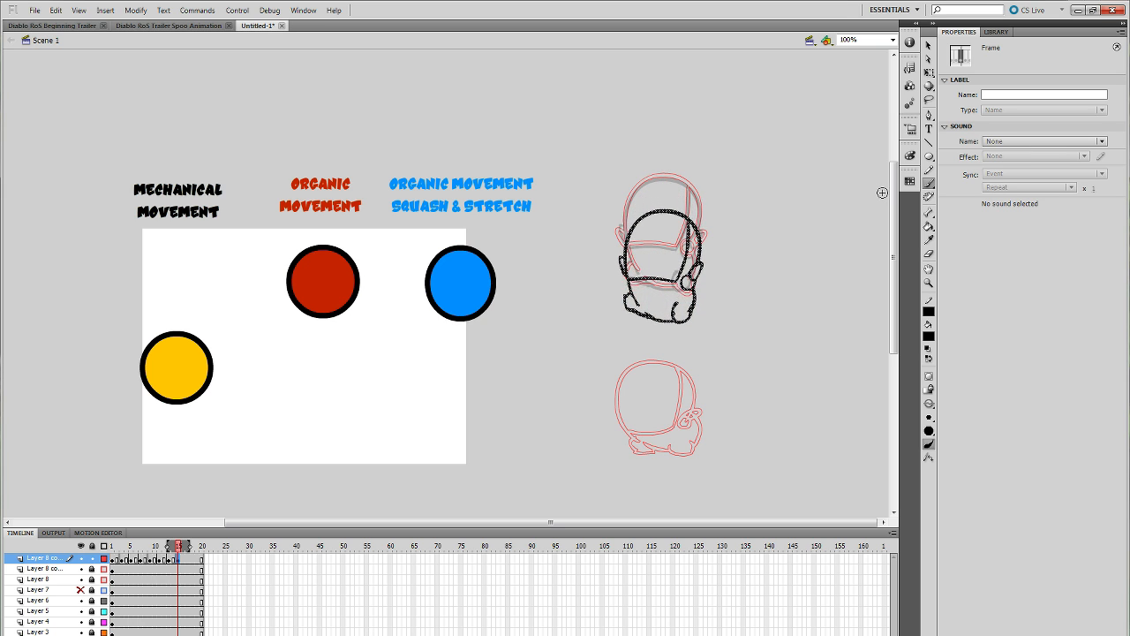
Step: Narrow the frame 15 pose with Free Transform, stretch it slightly downward, and compare it with the preceding frame
{"action": "left_click", "coordinate": [929, 74]}
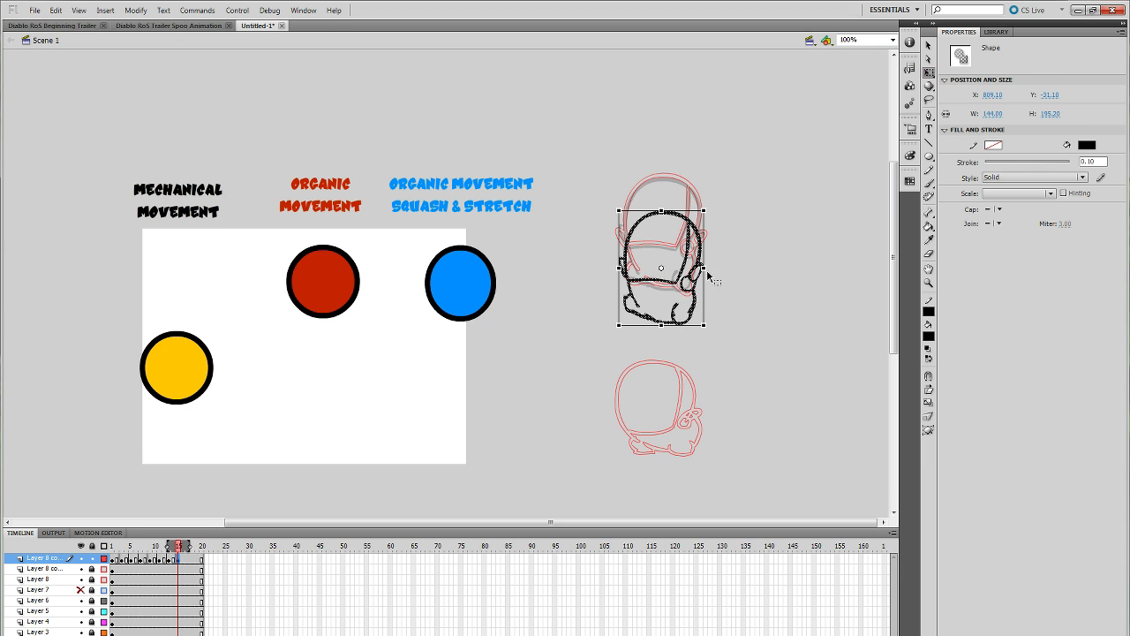
{"action": "mouse_move", "coordinate": [707, 269]}
{"action": "left_mouse_down"}
{"action": "mouse_move", "coordinate": [695, 272]}
{"action": "mouse_move", "coordinate": [704, 282]}
{"action": "mouse_move", "coordinate": [698, 269]}
{"action": "left_mouse_up"}
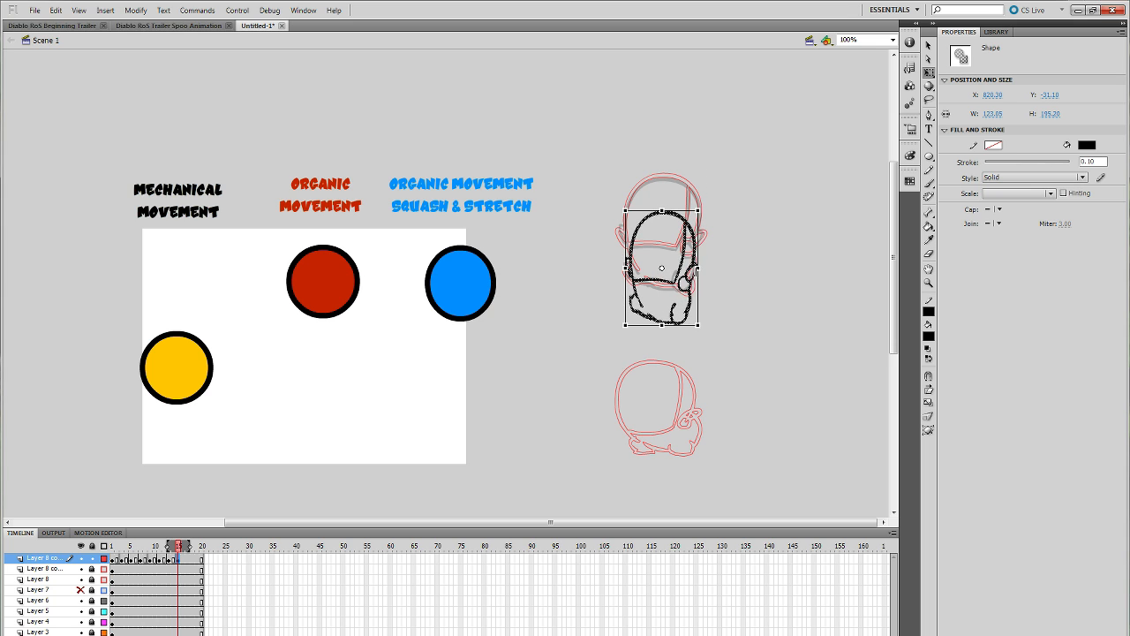
{"action": "mouse_move", "coordinate": [661, 326]}
{"action": "left_mouse_down"}
{"action": "mouse_move", "coordinate": [664, 341]}
{"action": "mouse_move", "coordinate": [680, 322]}
{"action": "left_mouse_up"}
{"action": "key", "text": "Down"}
{"action": "mouse_move", "coordinate": [183, 553]}
{"action": "left_mouse_down"}
{"action": "mouse_move", "coordinate": [168, 555]}
{"action": "mouse_move", "coordinate": [184, 556]}
{"action": "mouse_move", "coordinate": [174, 567]}
{"action": "mouse_move", "coordinate": [165, 552]}
{"action": "mouse_move", "coordinate": [113, 556]}
{"action": "mouse_move", "coordinate": [152, 579]}
{"action": "mouse_move", "coordinate": [175, 574]}
{"action": "mouse_move", "coordinate": [177, 555]}
{"action": "left_mouse_up"}
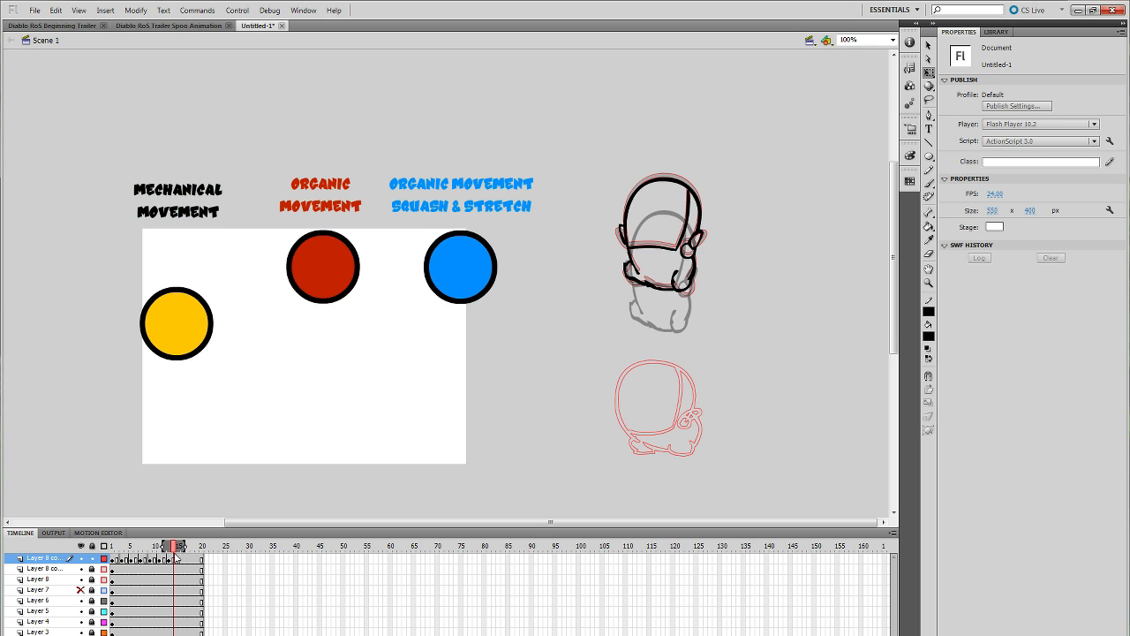
{"action": "mouse_move", "coordinate": [176, 550]}
{"action": "left_mouse_down"}
{"action": "mouse_move", "coordinate": [164, 549]}
{"action": "mouse_move", "coordinate": [182, 559]}
{"action": "left_mouse_up"}
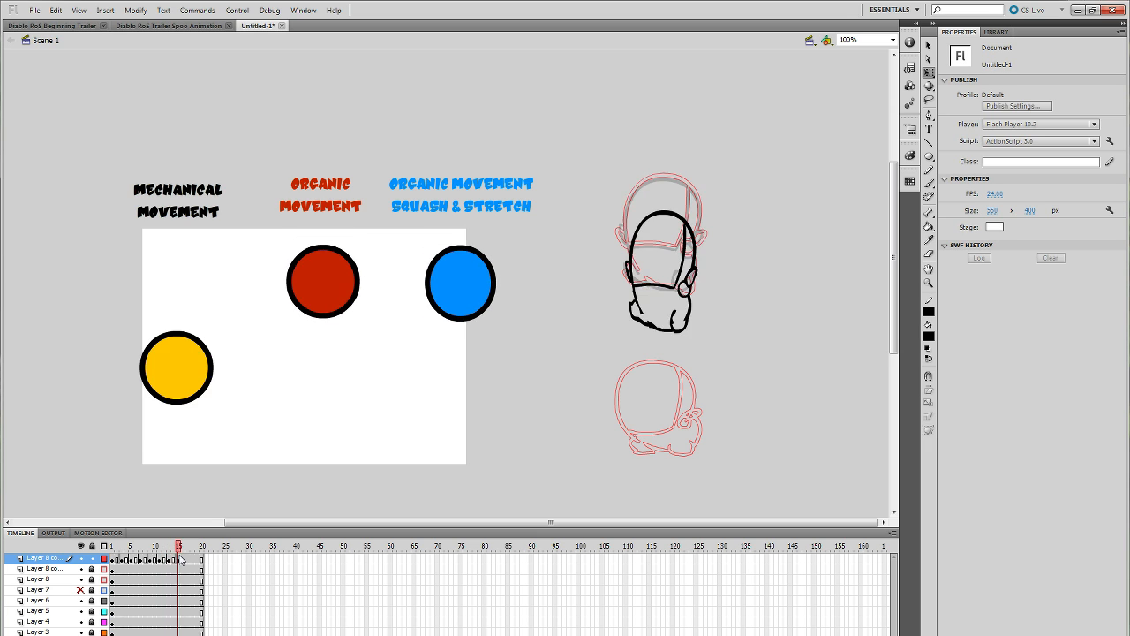
Step: Insert a keyframe at frame 17, move the pose down toward the squashed reference, and make it narrower and taller
{"action": "left_click", "coordinate": [189, 559]}
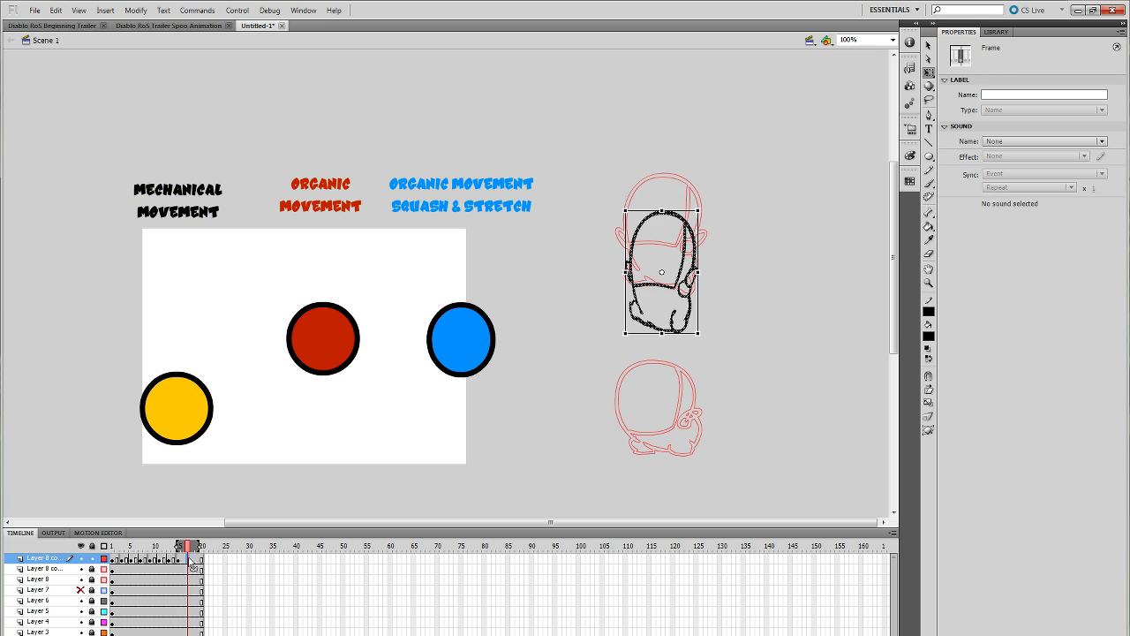
{"action": "mouse_move", "coordinate": [694, 292]}
{"action": "left_mouse_down"}
{"action": "mouse_move", "coordinate": [697, 387]}
{"action": "mouse_move", "coordinate": [696, 343]}
{"action": "left_mouse_up"}
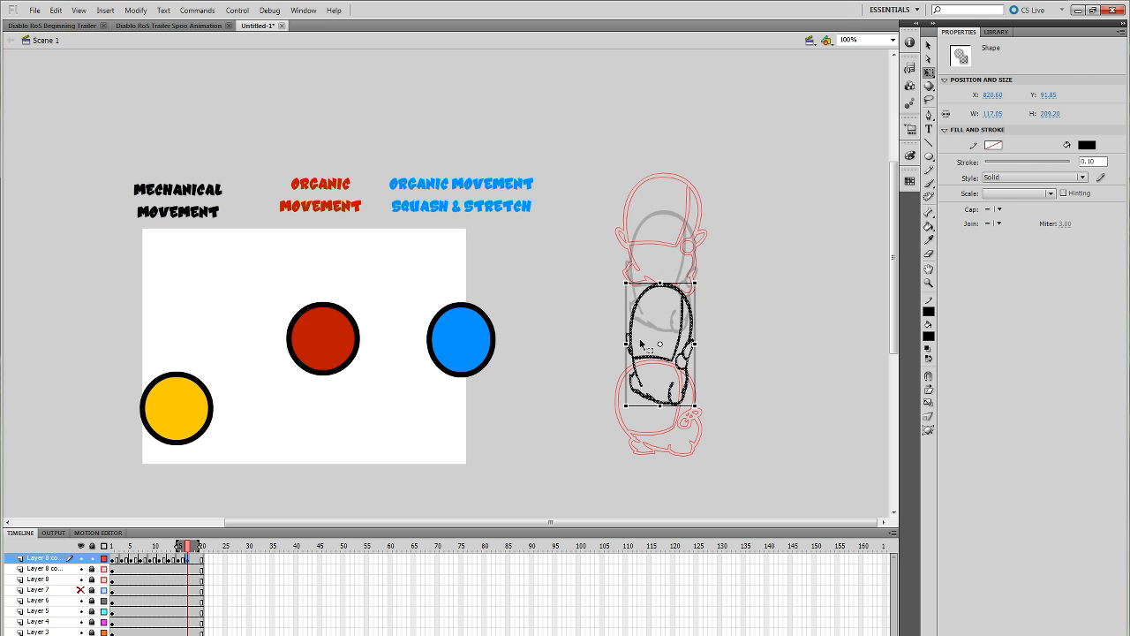
{"action": "left_click_drag", "start_coordinate": [626, 344], "coordinate": [632, 343]}
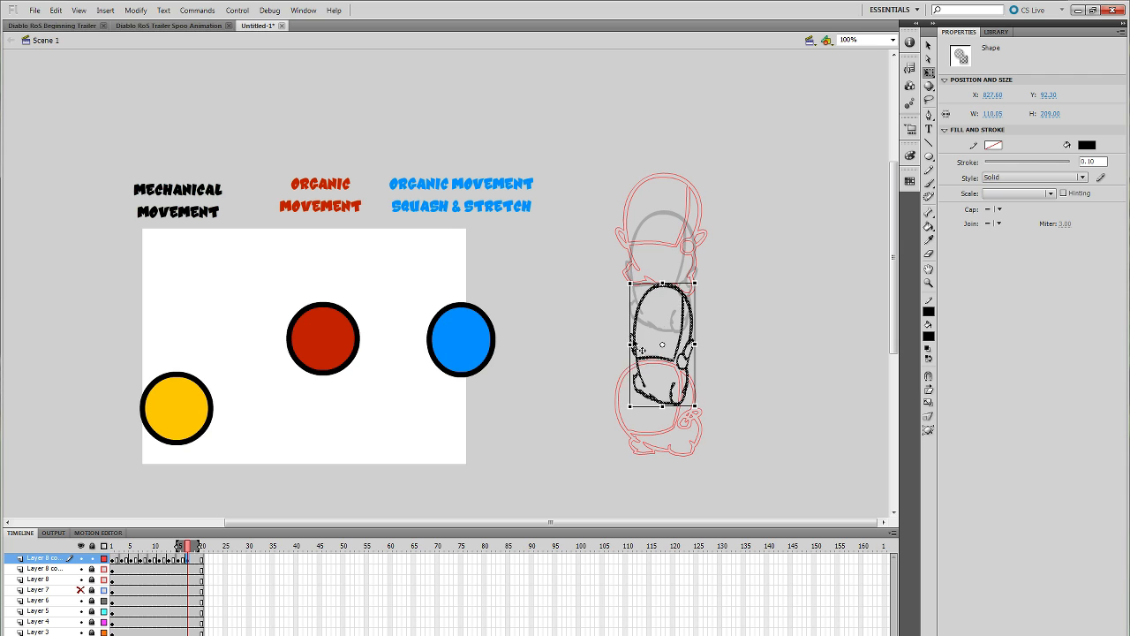
{"action": "left_click_drag", "start_coordinate": [661, 283], "coordinate": [663, 277]}
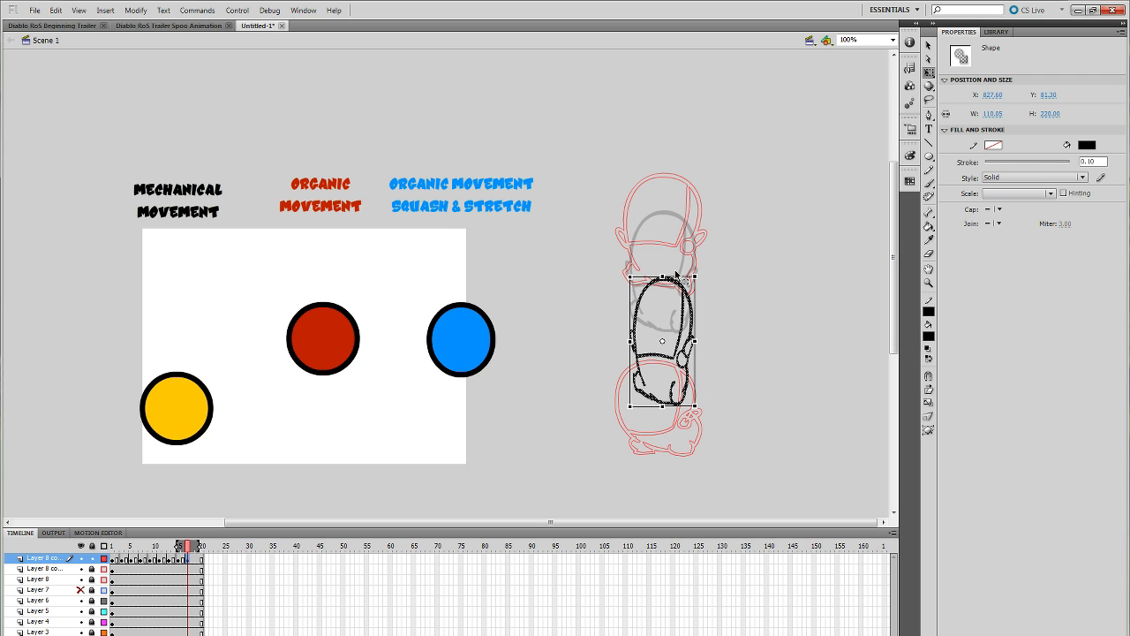
Step: Insert a keyframe at frame 19, lower the pose almost to the ground, and widen it slightly
{"action": "left_click", "coordinate": [200, 563]}
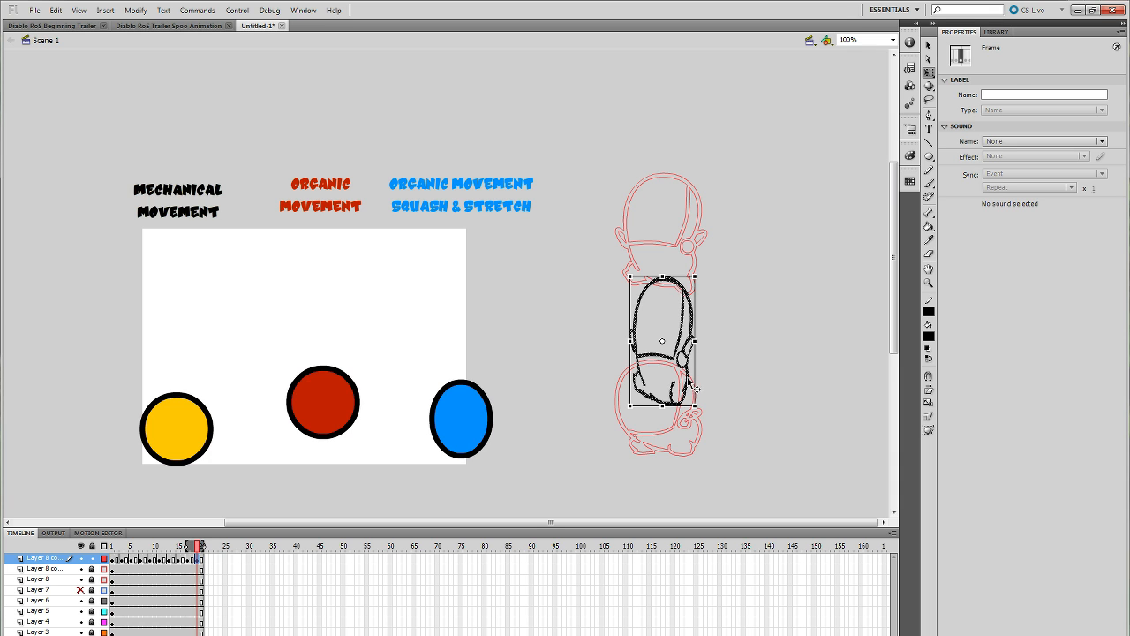
{"action": "left_click_drag", "start_coordinate": [693, 389], "coordinate": [689, 426]}
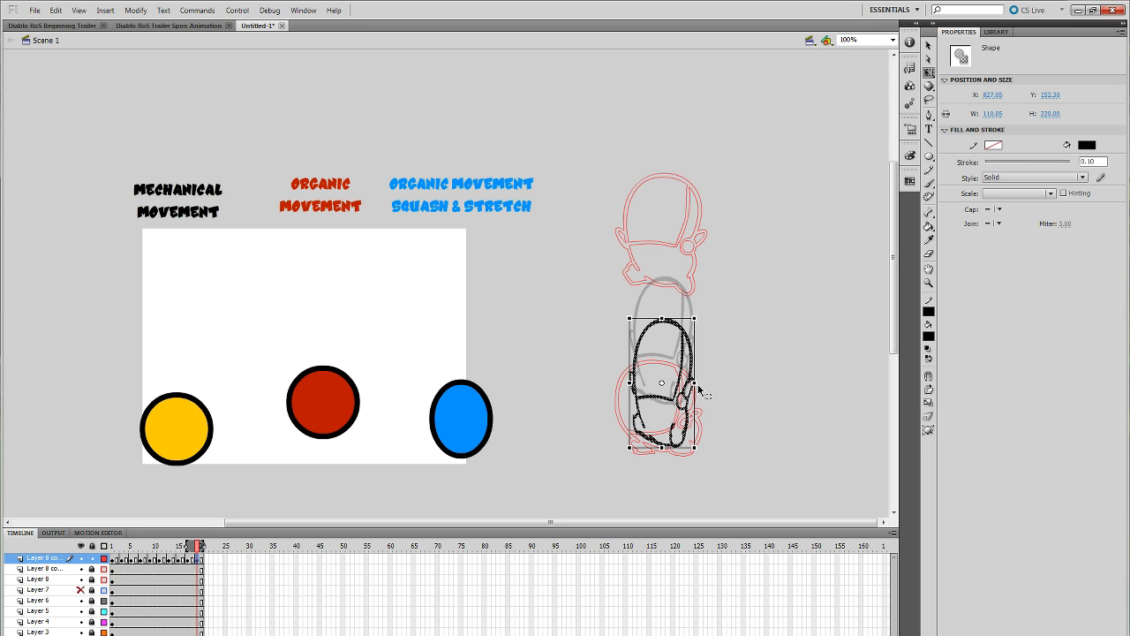
{"action": "left_click_drag", "start_coordinate": [698, 384], "coordinate": [702, 384]}
{"action": "left_click_drag", "start_coordinate": [629, 382], "coordinate": [627, 382]}
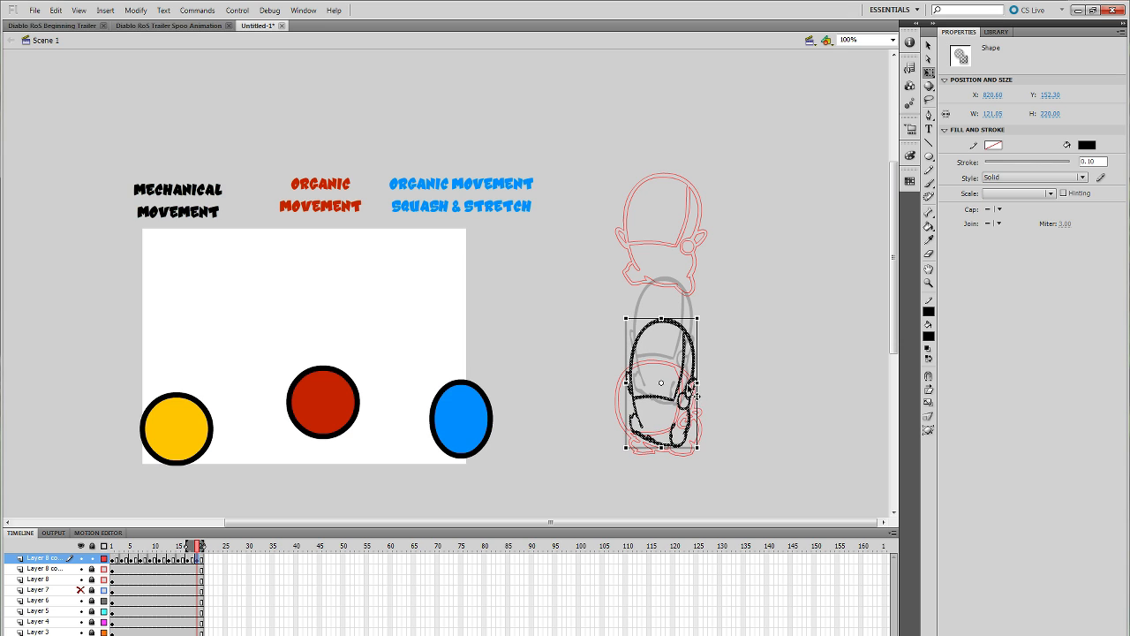
{"action": "left_click", "coordinate": [830, 372]}
Step: Erase the feet of the frame 19 pose and brush new feet reaching down to the ground
{"action": "left_click", "coordinate": [929, 253]}
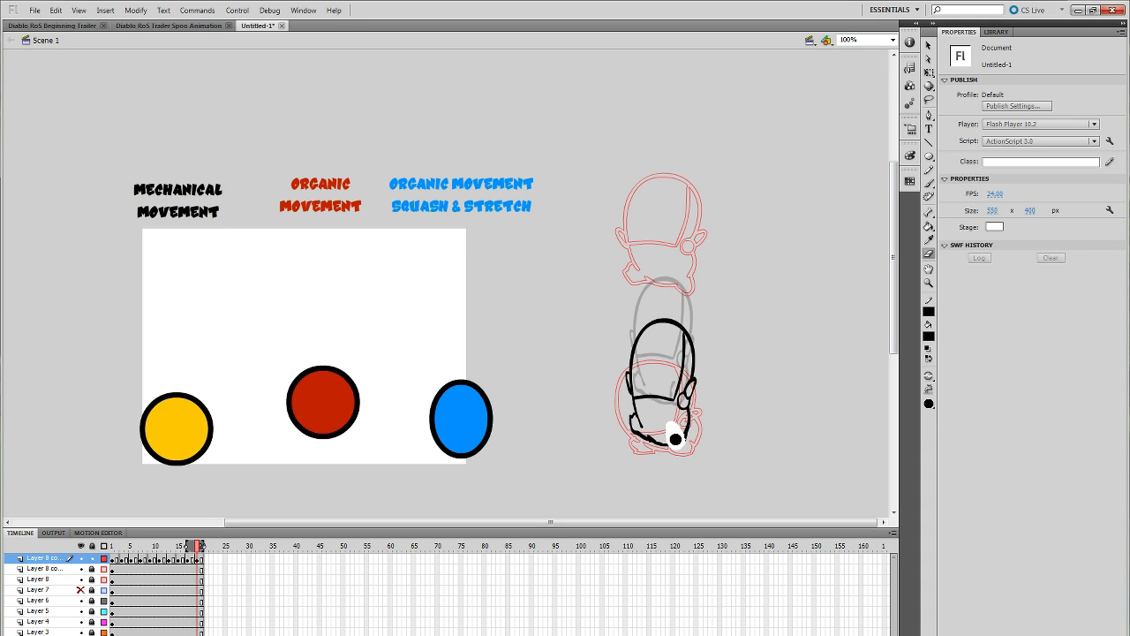
{"action": "left_click_drag", "start_coordinate": [618, 412], "coordinate": [645, 433]}
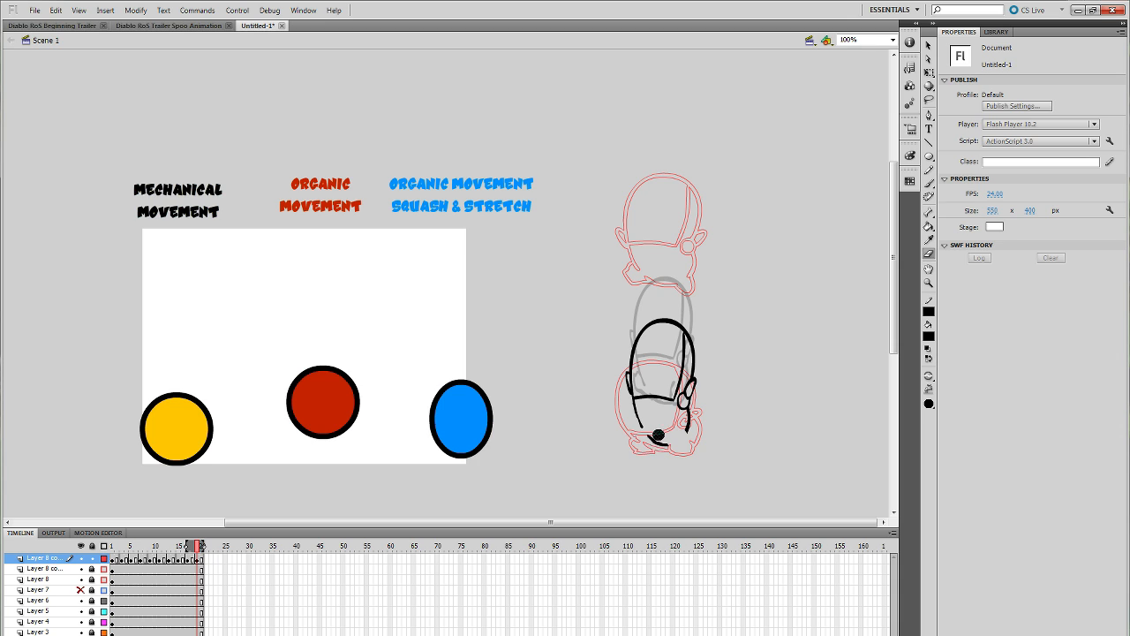
{"action": "left_click", "coordinate": [929, 183]}
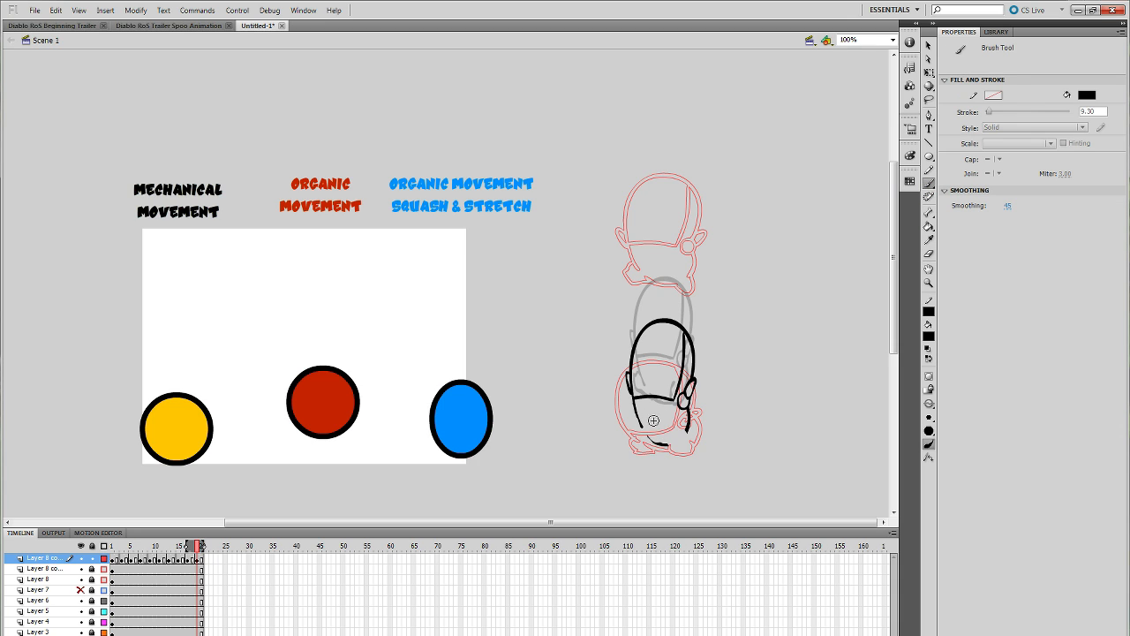
{"action": "mouse_move", "coordinate": [639, 432]}
{"action": "left_mouse_down"}
{"action": "mouse_move", "coordinate": [637, 420]}
{"action": "mouse_move", "coordinate": [656, 443]}
{"action": "left_mouse_up"}
{"action": "key", "text": "ctrl+z"}
{"action": "mouse_move", "coordinate": [687, 438]}
{"action": "left_mouse_down"}
{"action": "mouse_move", "coordinate": [669, 444]}
{"action": "mouse_move", "coordinate": [686, 428]}
{"action": "mouse_move", "coordinate": [672, 442]}
{"action": "mouse_move", "coordinate": [690, 438]}
{"action": "left_mouse_up"}
{"action": "key", "text": "ctrl+z"}
{"action": "key", "text": "ctrl+z"}
Step: Return to frame 1, hide the two red reference layers, and lock the character layer
{"action": "left_click", "coordinate": [199, 551]}
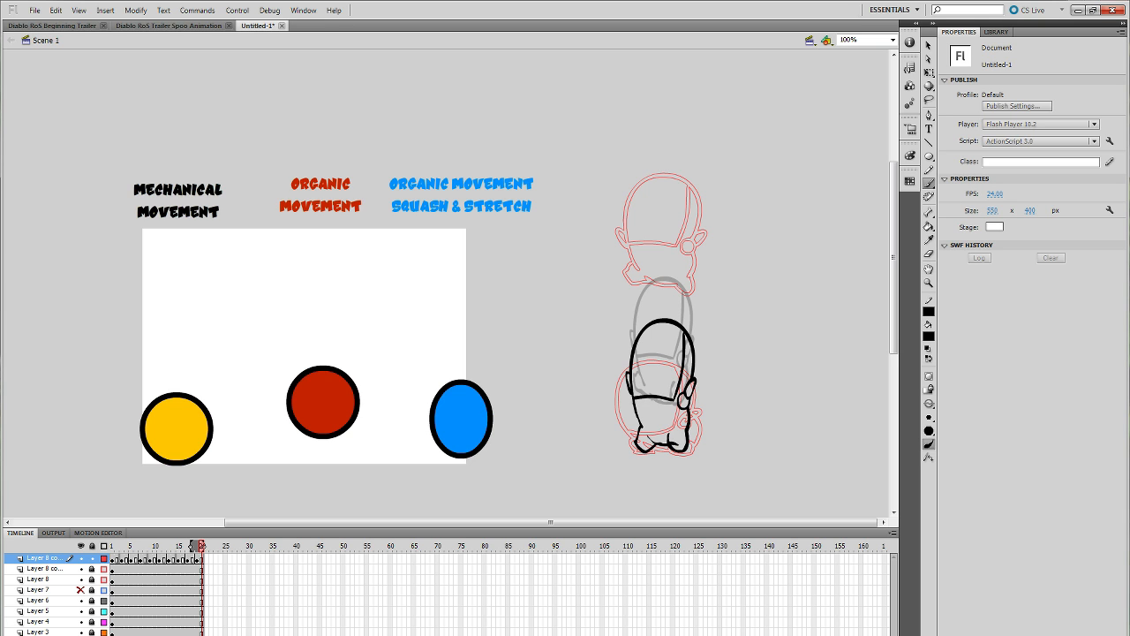
{"action": "left_click_drag", "start_coordinate": [192, 546], "coordinate": [112, 545]}
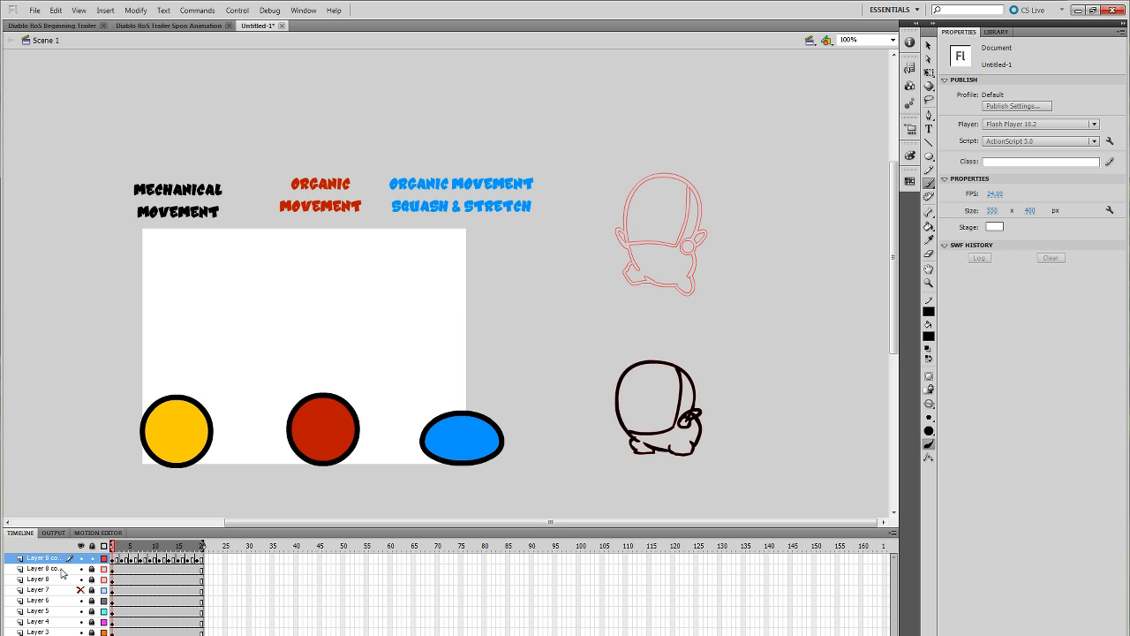
{"action": "left_click_drag", "start_coordinate": [80, 568], "coordinate": [80, 579]}
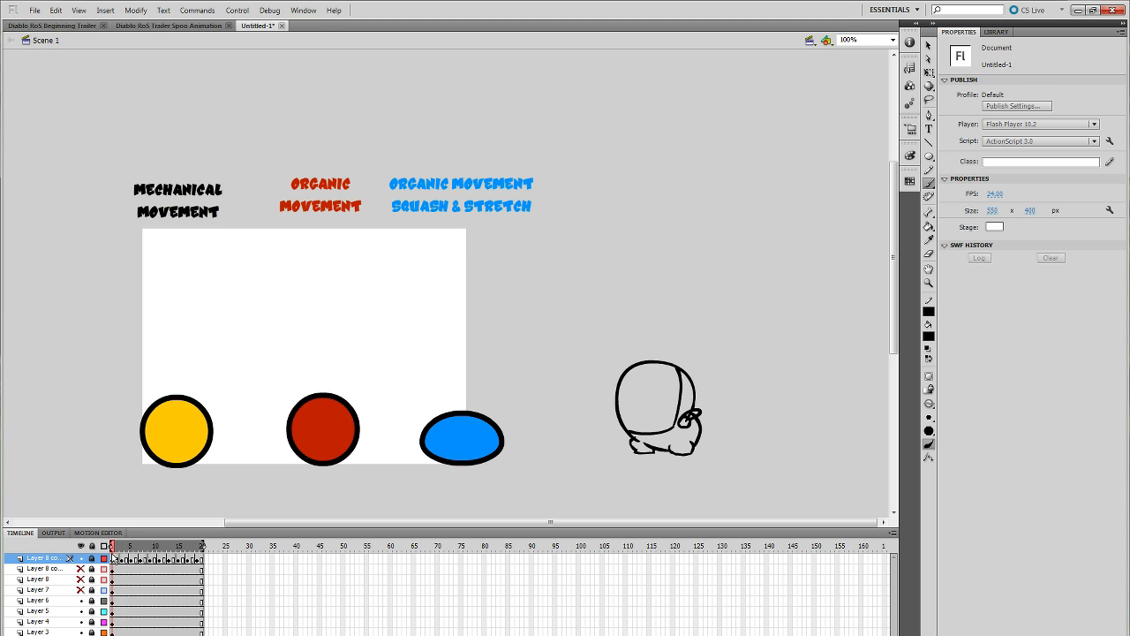
Step: Play the jumping character animation from frame 1 to review the motion
{"action": "left_click", "coordinate": [116, 560]}
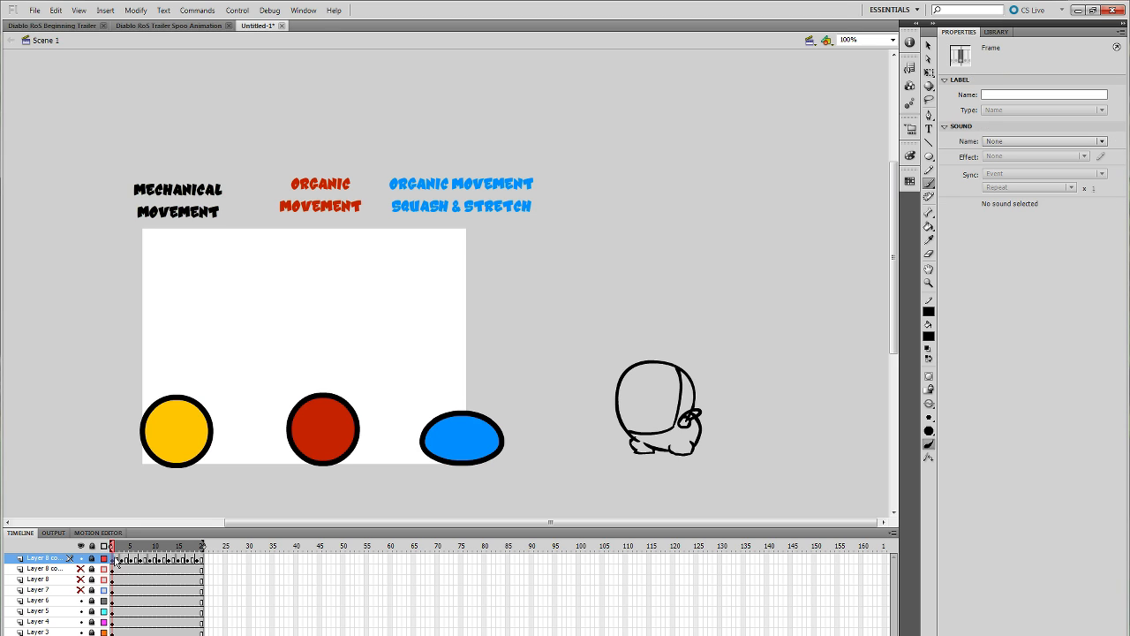
{"action": "left_click", "coordinate": [117, 549]}
{"action": "left_click_drag", "start_coordinate": [200, 562], "coordinate": [114, 559]}
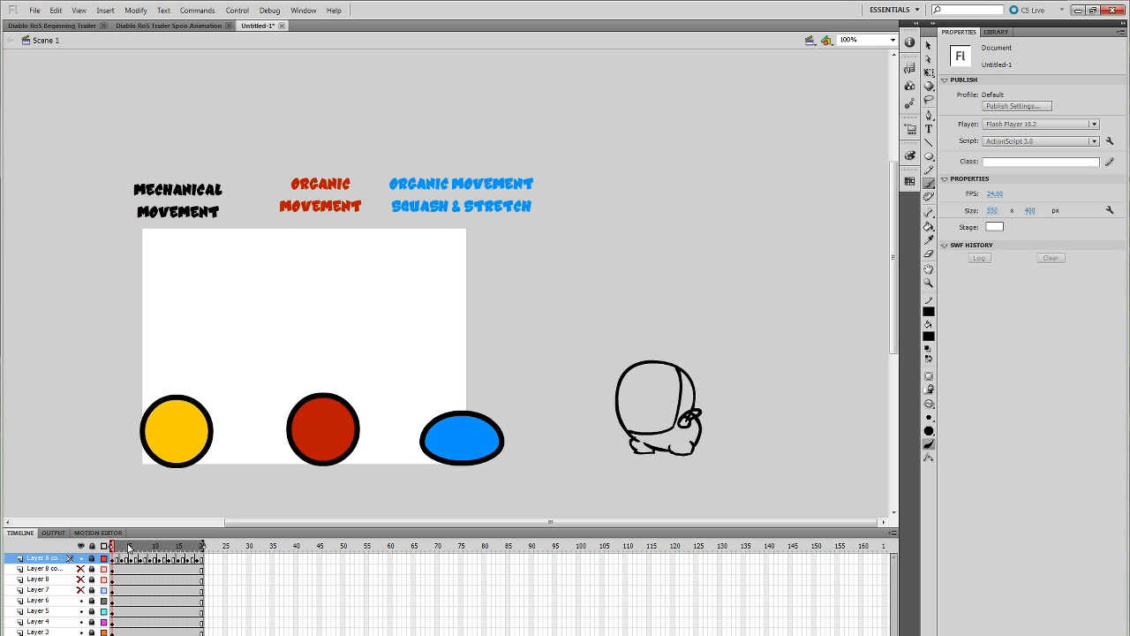
{"action": "key", "text": "Return"}
{"action": "key", "text": "Return"}
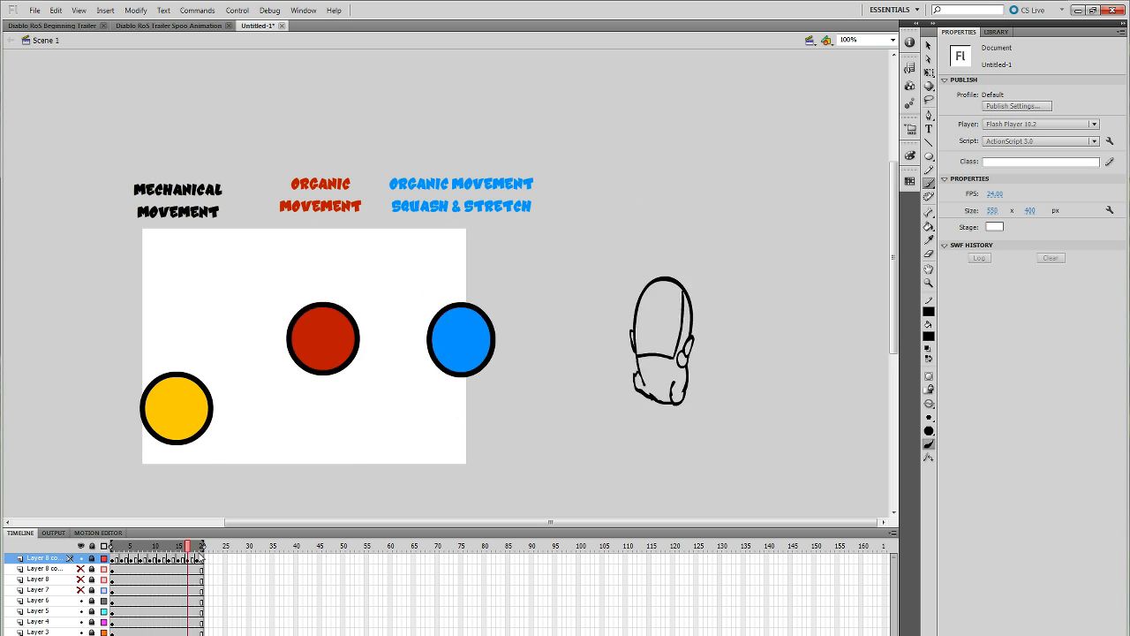
Step: Unlock the character layer and set the Paint Bucket fill colour to green
{"action": "left_click", "coordinate": [91, 558]}
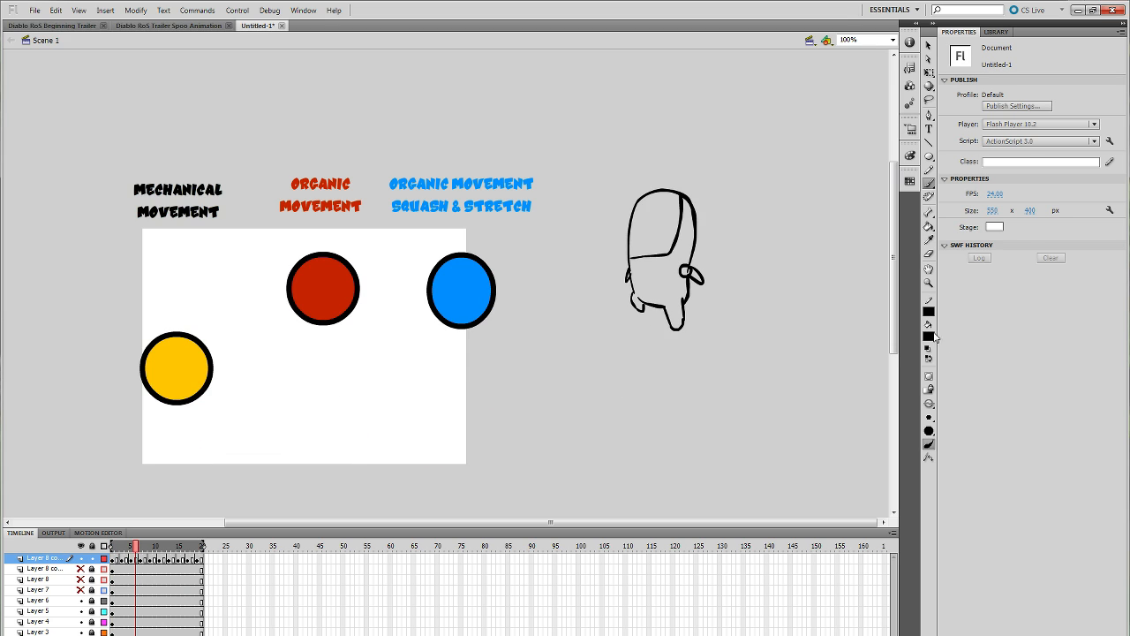
{"action": "left_click", "coordinate": [929, 334]}
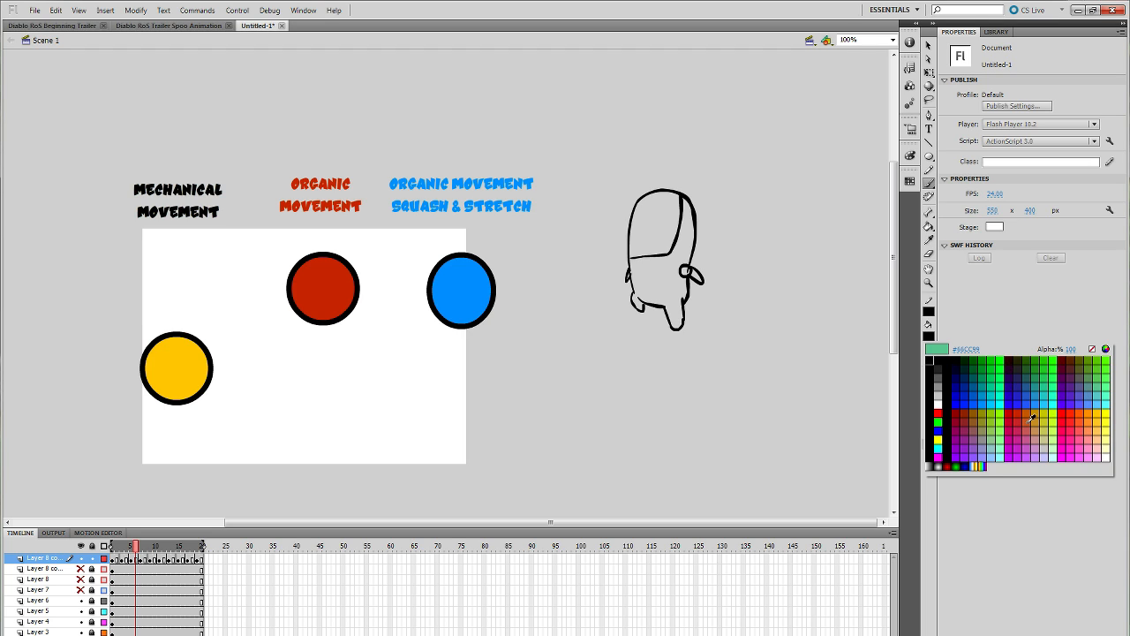
{"action": "left_click", "coordinate": [970, 444]}
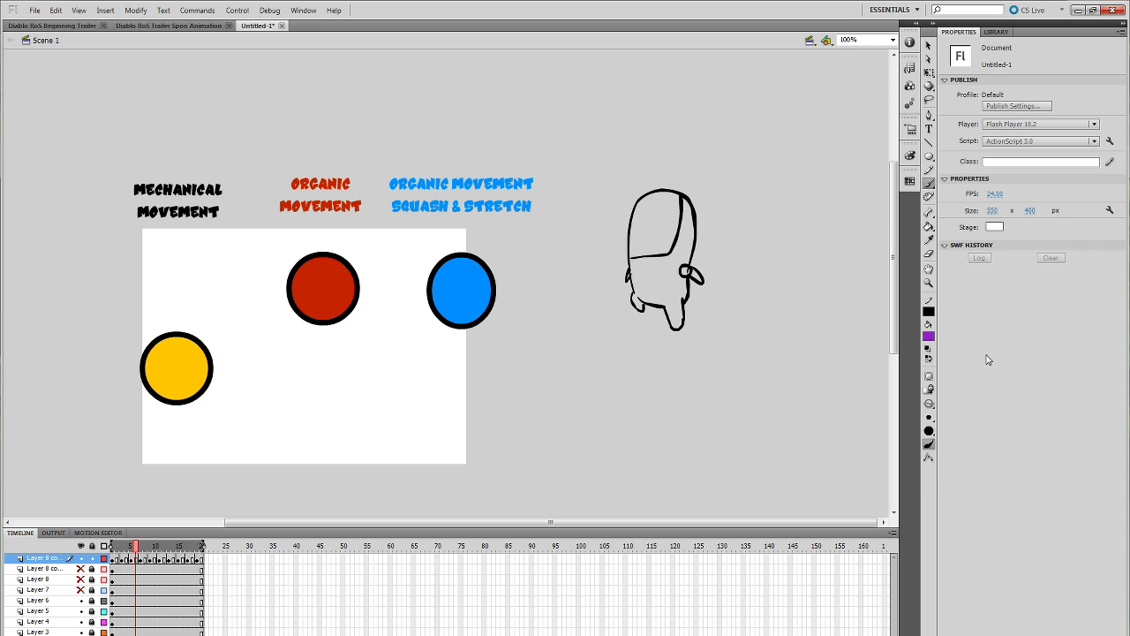
{"action": "left_click", "coordinate": [929, 227]}
{"action": "left_click", "coordinate": [929, 335]}
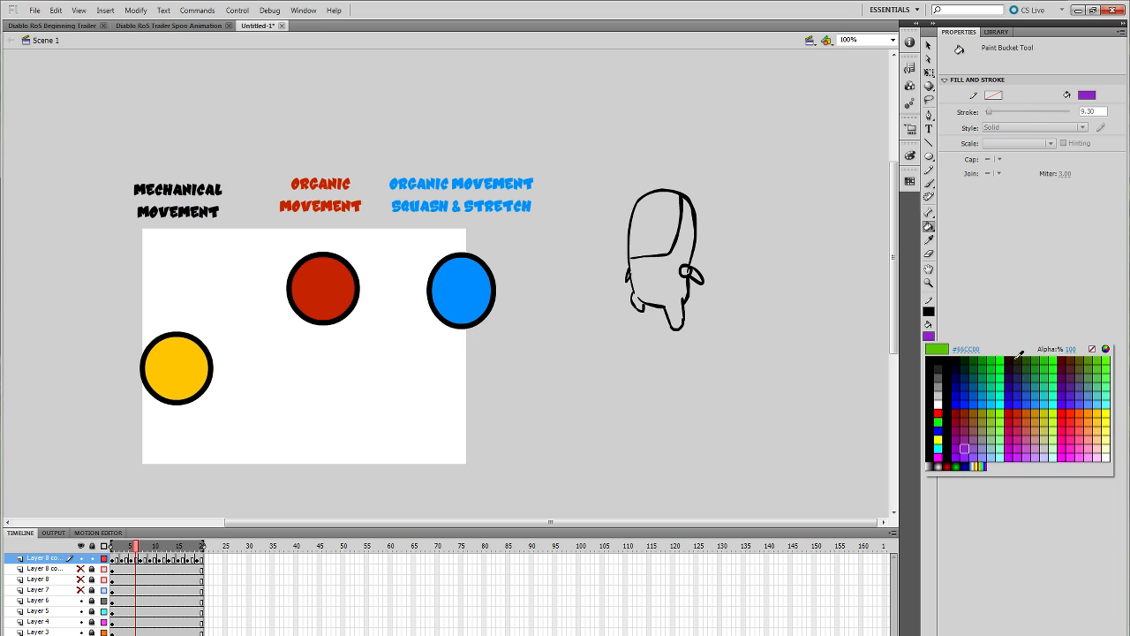
{"action": "left_click", "coordinate": [1100, 357]}
{"action": "left_click", "coordinate": [930, 230]}
Step: Fill the body, back of the head, and feet of the frame 1 pose with green
{"action": "left_click", "coordinate": [114, 546]}
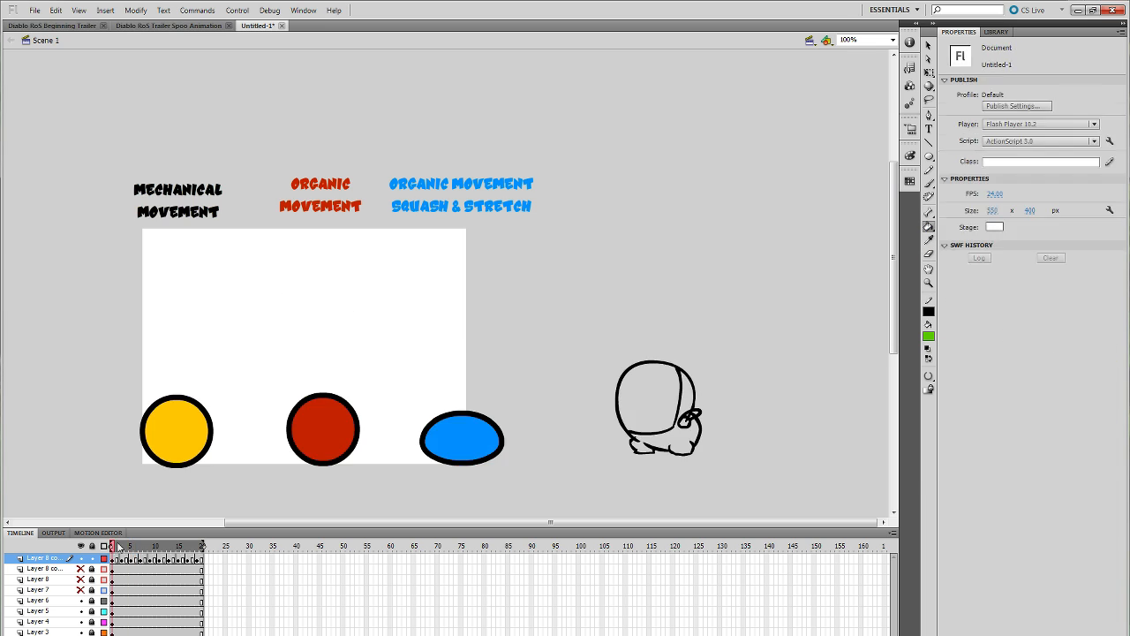
{"action": "left_click", "coordinate": [675, 439]}
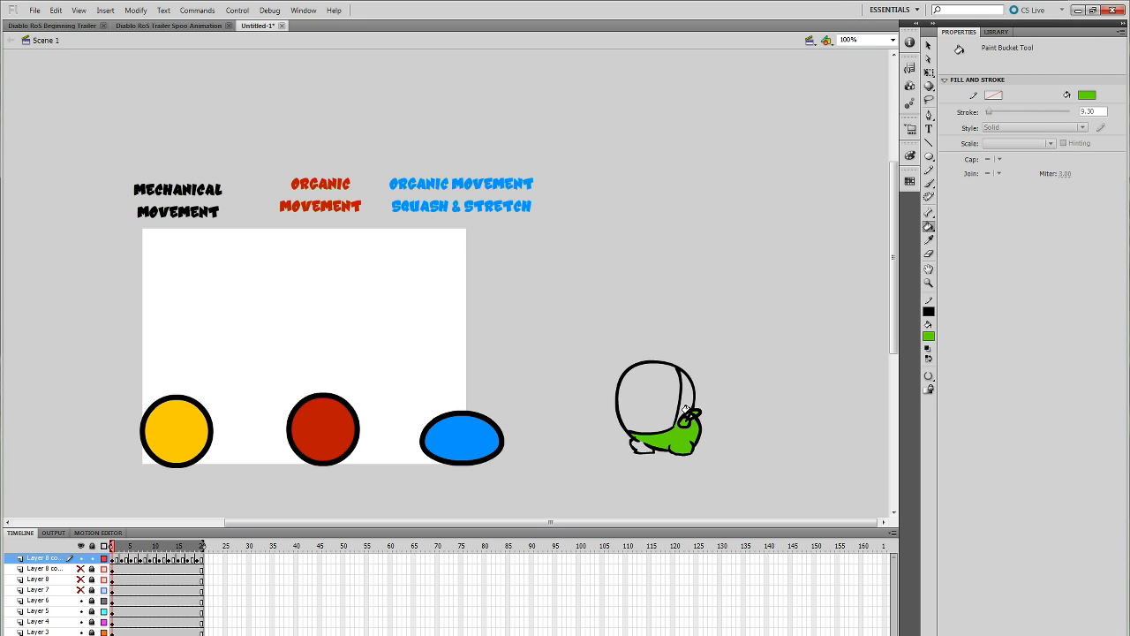
{"action": "left_click", "coordinate": [929, 183]}
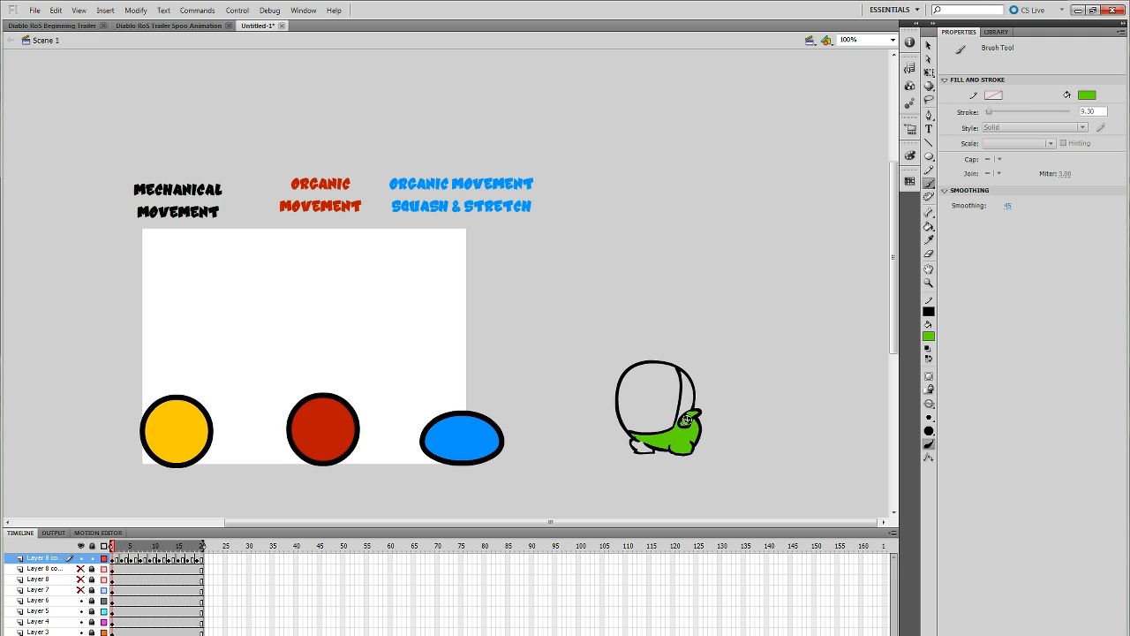
{"action": "key", "text": "k"}
{"action": "left_click", "coordinate": [685, 393]}
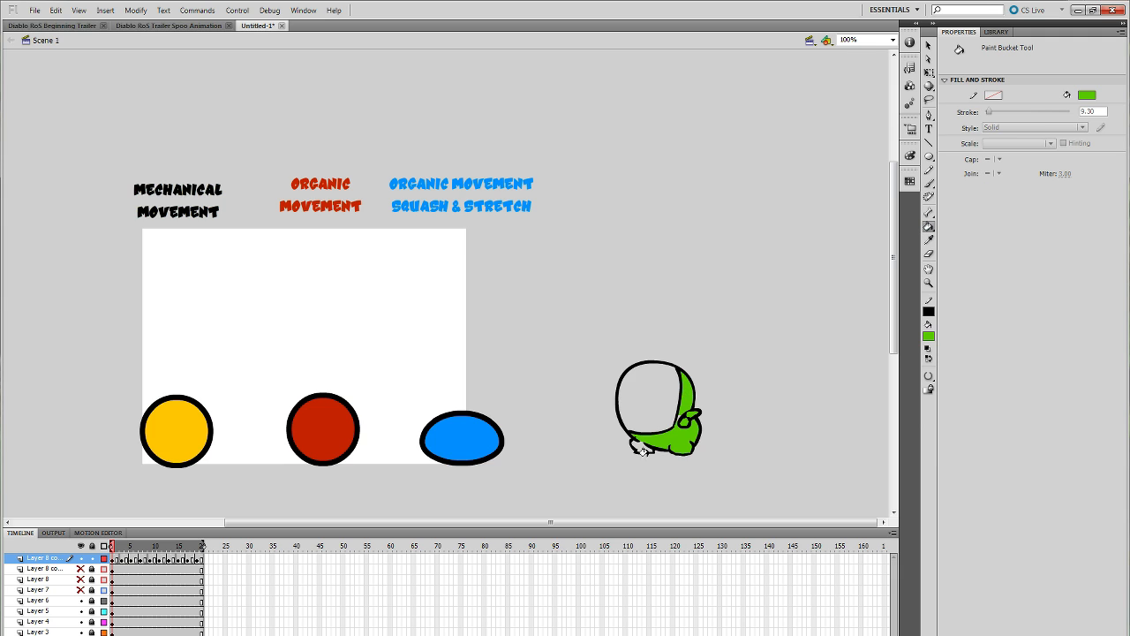
{"action": "left_click", "coordinate": [642, 447]}
Step: Fill the stretched poses on frames 3 and 5 with green, including the arms and the back of the head
{"action": "key", "text": "period"}
{"action": "key", "text": "period"}
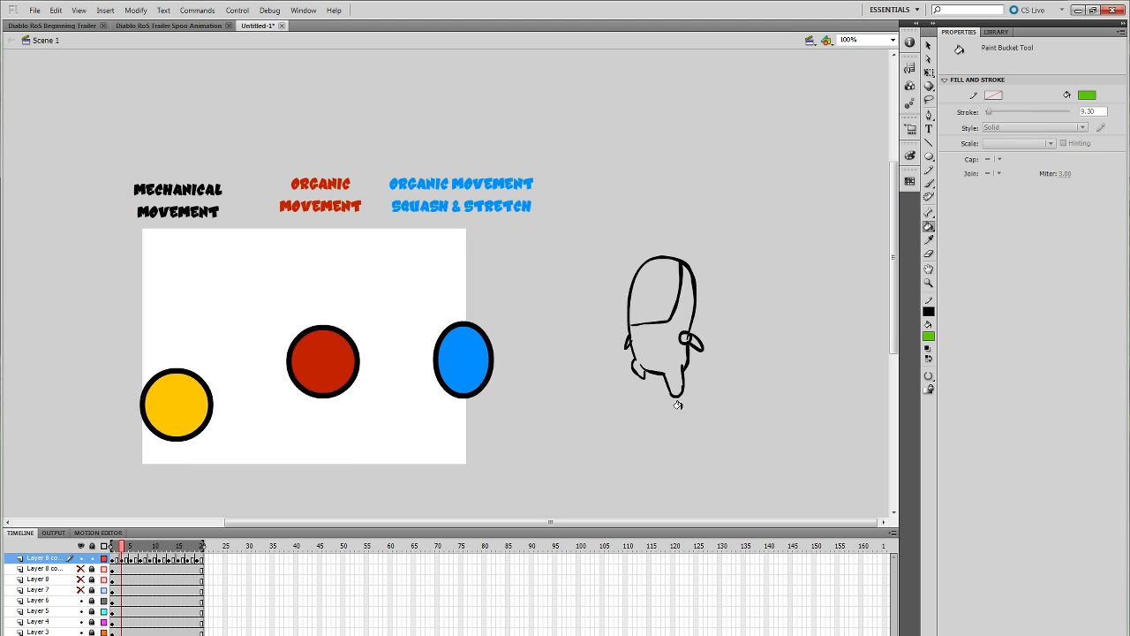
{"action": "left_click", "coordinate": [665, 350]}
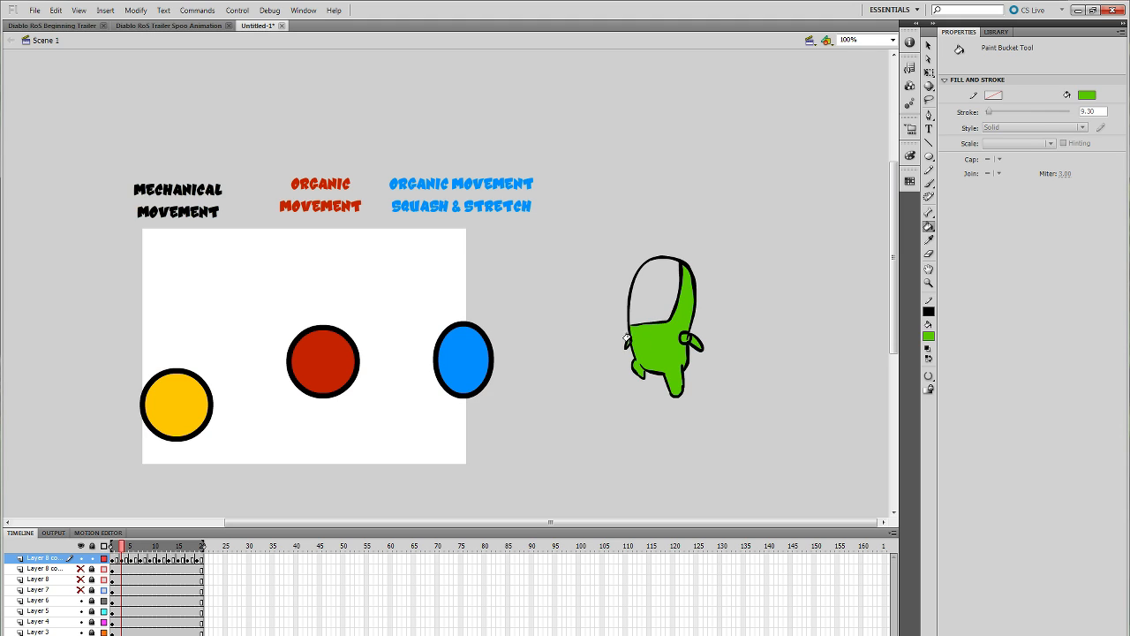
{"action": "key", "text": "period"}
{"action": "left_click", "coordinate": [652, 272]}
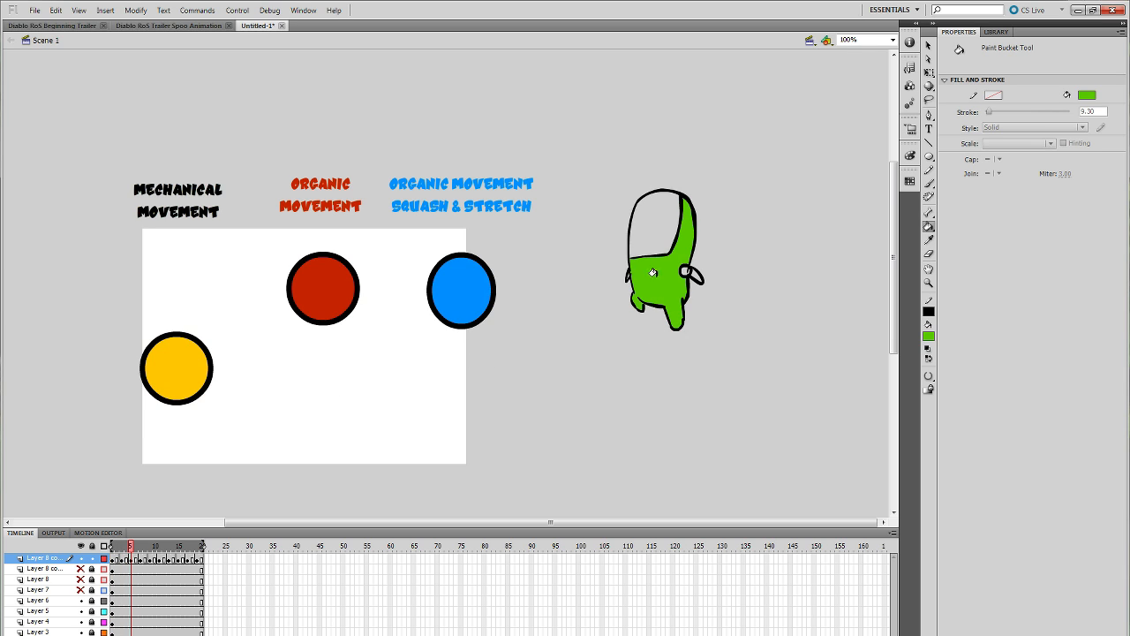
{"action": "left_click", "coordinate": [694, 275]}
Step: Flip back and forth between frames 5, 6 and 7 to examine how the drawings are held and change
{"action": "left_click_drag", "start_coordinate": [131, 546], "coordinate": [136, 550]}
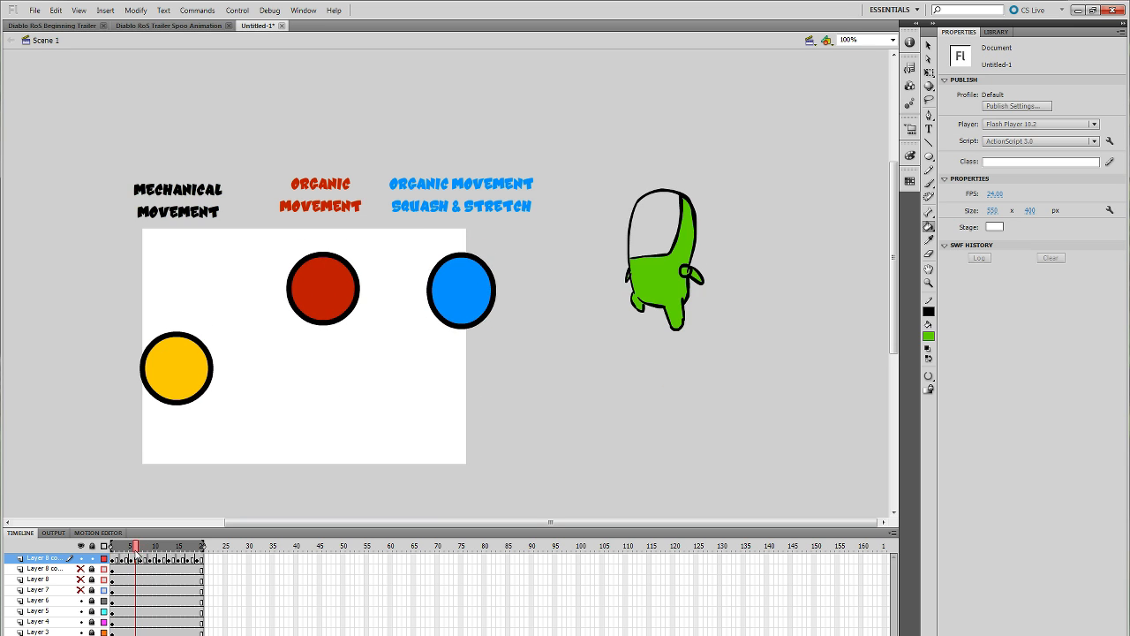
{"action": "key", "text": "comma"}
{"action": "key", "text": "comma"}
{"action": "key", "text": "period"}
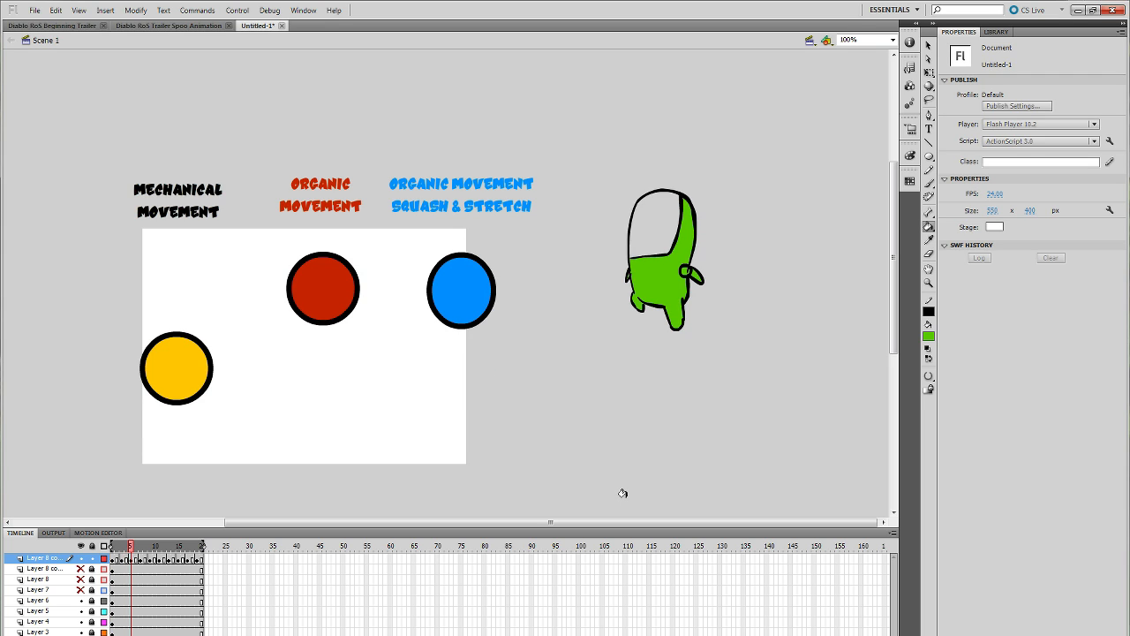
{"action": "key", "text": "period"}
{"action": "key", "text": "comma"}
{"action": "key", "text": "period"}
{"action": "key", "text": "comma"}
{"action": "key", "text": "period"}
{"action": "key", "text": "comma"}
{"action": "key", "text": "period"}
{"action": "key", "text": "comma"}
{"action": "key", "text": "period"}
{"action": "key", "text": "comma"}
{"action": "key", "text": "period"}
{"action": "key", "text": "comma"}
{"action": "key", "text": "period"}
{"action": "key", "text": "comma"}
{"action": "key", "text": "period"}
{"action": "key", "text": "period"}
{"action": "key", "text": "comma"}
{"action": "key", "text": "period"}
Step: Fill the body and the back of the head of the frame 7 pose with green and advance to frame 9
{"action": "left_click", "coordinate": [658, 272]}
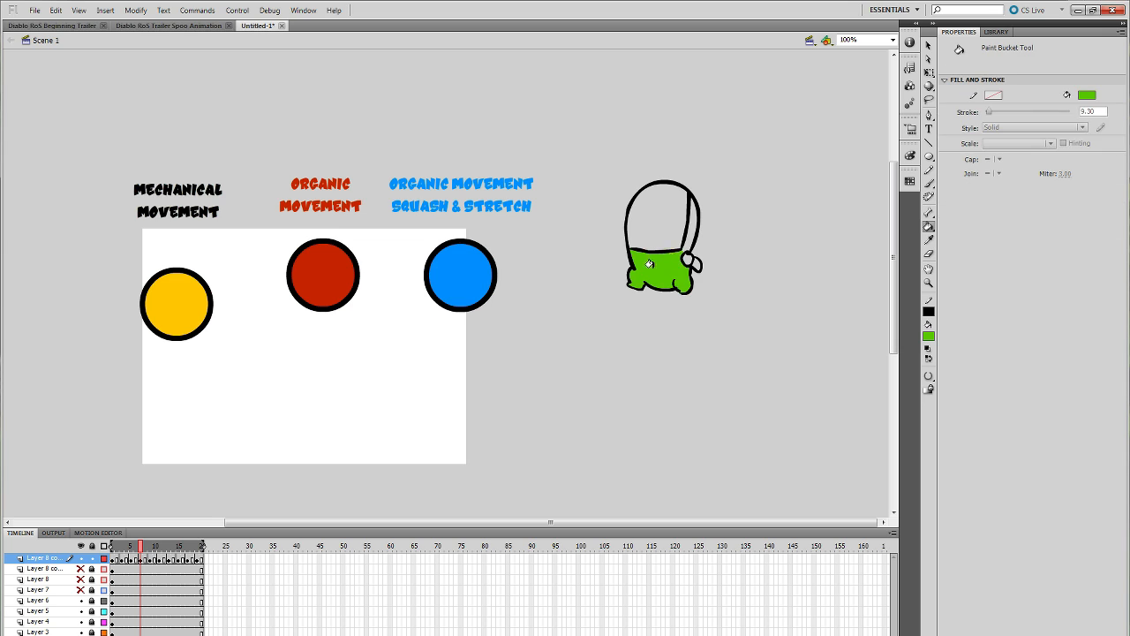
{"action": "left_click", "coordinate": [690, 223]}
{"action": "key", "text": "period"}
{"action": "key", "text": "period"}
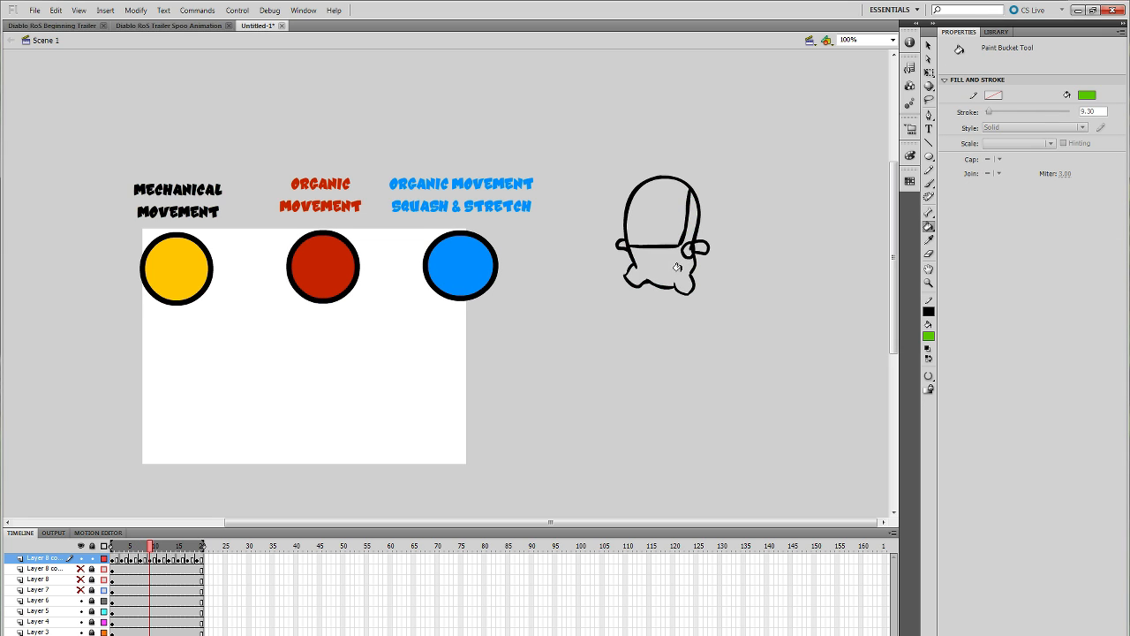
Step: Fill the body and the back of the head green on the frame 9 and frame 11 poses
{"action": "left_click", "coordinate": [658, 269]}
{"action": "left_click", "coordinate": [691, 216]}
{"action": "key", "text": "period"}
{"action": "key", "text": "period"}
{"action": "left_click", "coordinate": [658, 269]}
{"action": "left_click", "coordinate": [686, 225]}
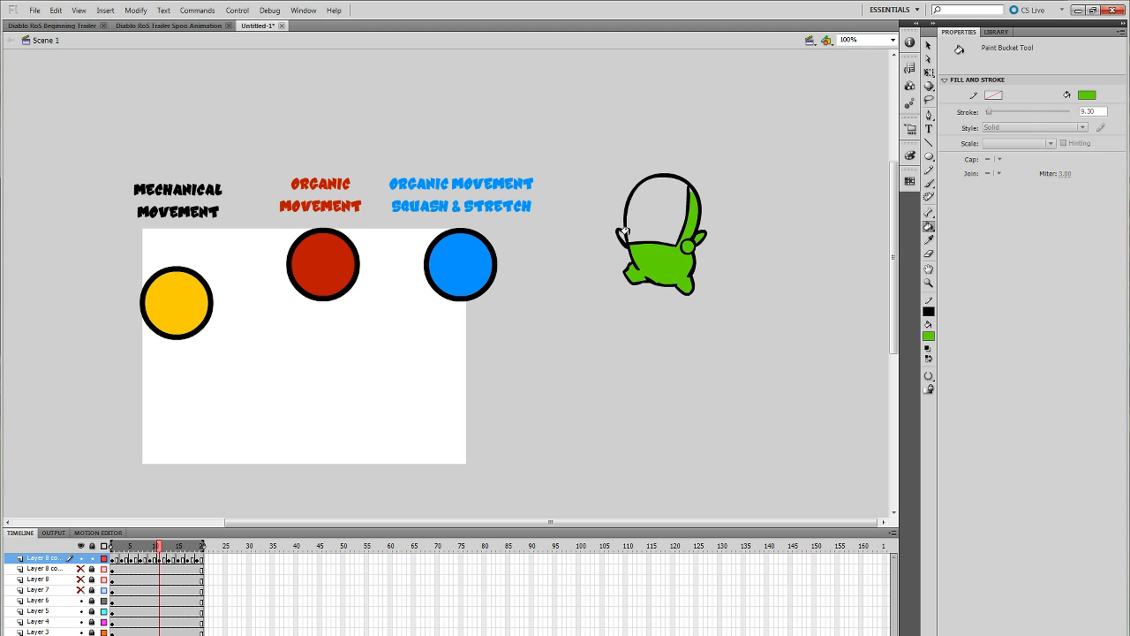
Step: Colour the falling poses on frames 13 and 15 green, covering the body and the back of the head
{"action": "key", "text": "period"}
{"action": "key", "text": "period"}
{"action": "left_click", "coordinate": [658, 267]}
{"action": "left_click", "coordinate": [689, 226]}
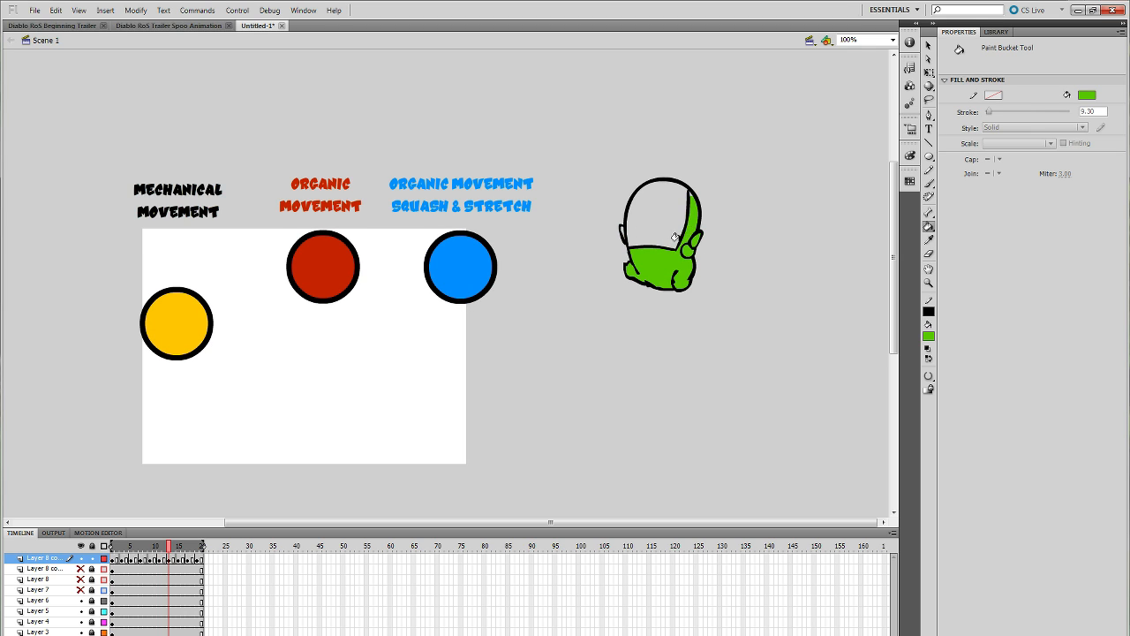
{"action": "key", "text": "period"}
{"action": "key", "text": "period"}
{"action": "left_click", "coordinate": [661, 305]}
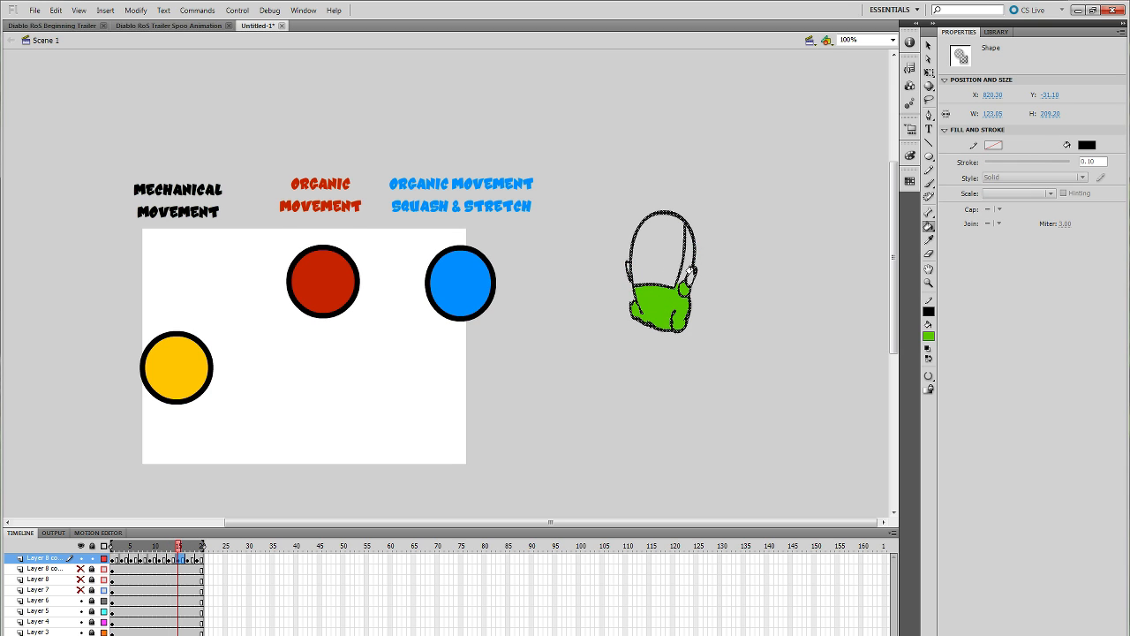
{"action": "left_click", "coordinate": [689, 266]}
Step: Fill the frame 17 pose's body and back of the head with green, keeping the outline black
{"action": "key", "text": "period"}
{"action": "key", "text": "period"}
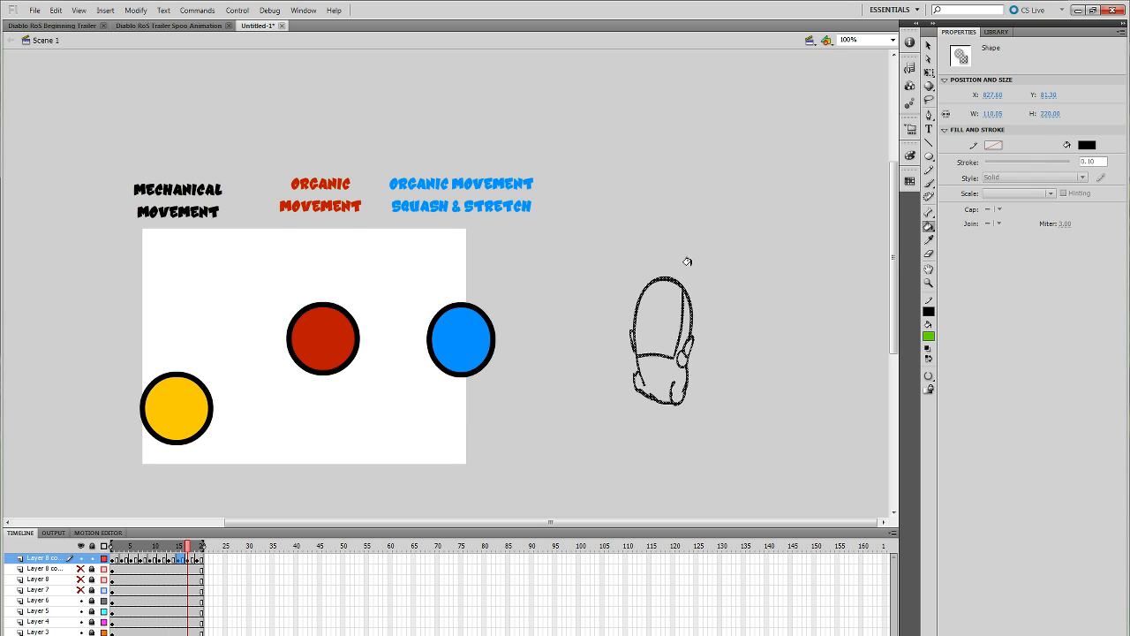
{"action": "left_click", "coordinate": [674, 351]}
{"action": "left_click", "coordinate": [683, 331]}
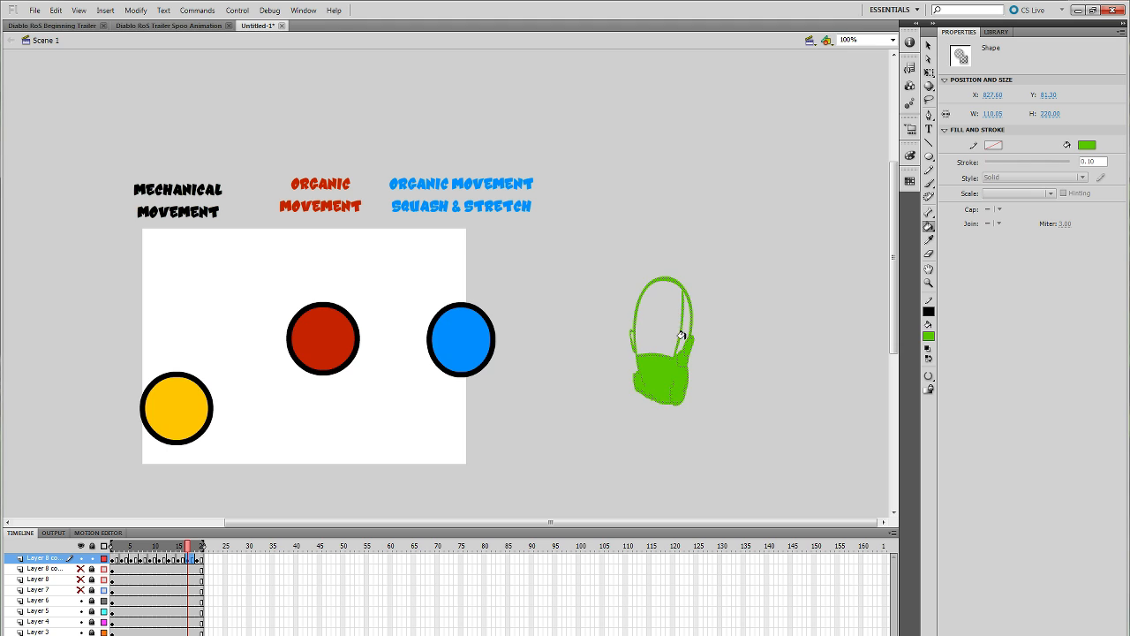
{"action": "key", "text": "ctrl+z"}
{"action": "left_click", "coordinate": [680, 346]}
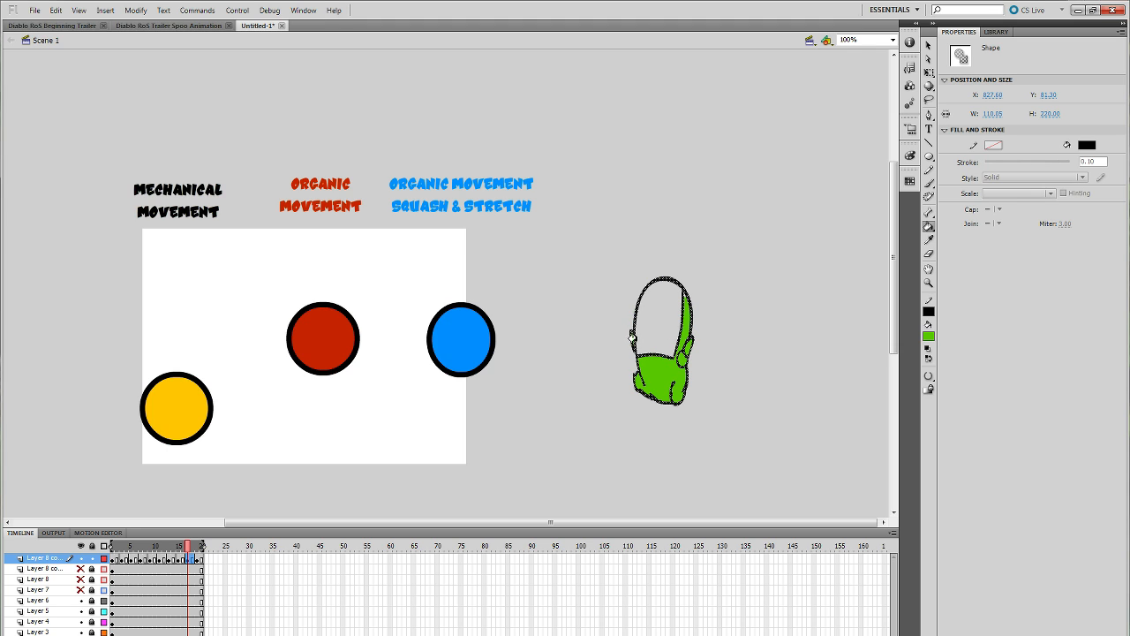
Step: Fill the body, arm and back of the head of the frame 19 landing pose with green
{"action": "key", "text": "period"}
{"action": "key", "text": "period"}
{"action": "left_click", "coordinate": [668, 399]}
{"action": "left_click", "coordinate": [685, 381]}
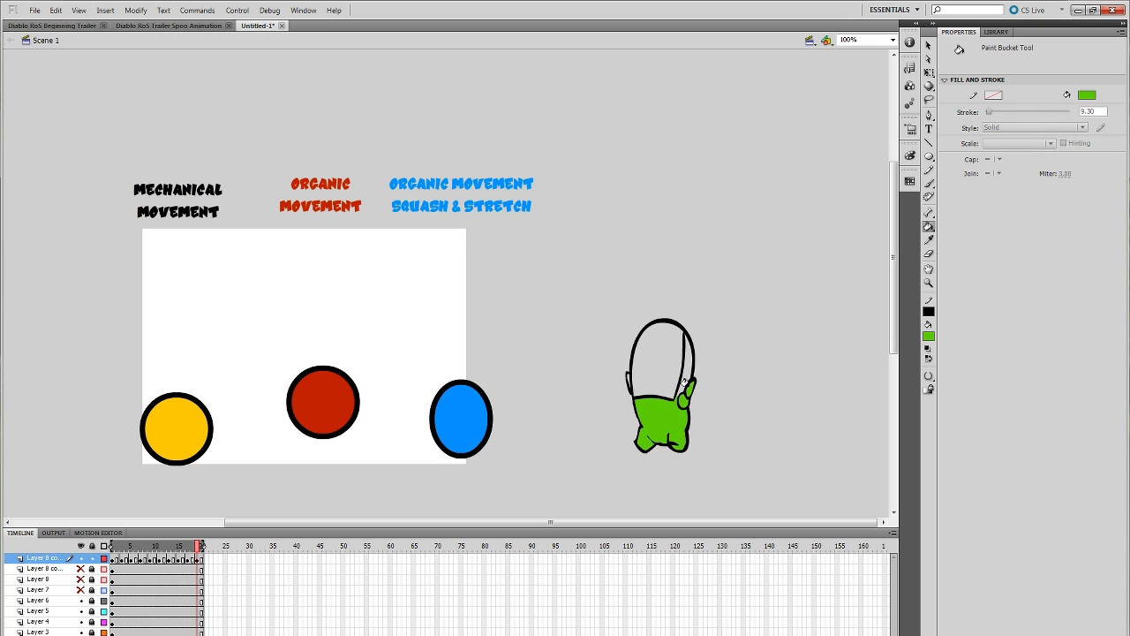
{"action": "left_click", "coordinate": [680, 374]}
{"action": "left_click", "coordinate": [687, 339]}
Step: Play the coloured jump animation in a loop and go back to frame 2 to examine its squash and stretch
{"action": "key", "text": "comma"}
{"action": "key", "text": "period"}
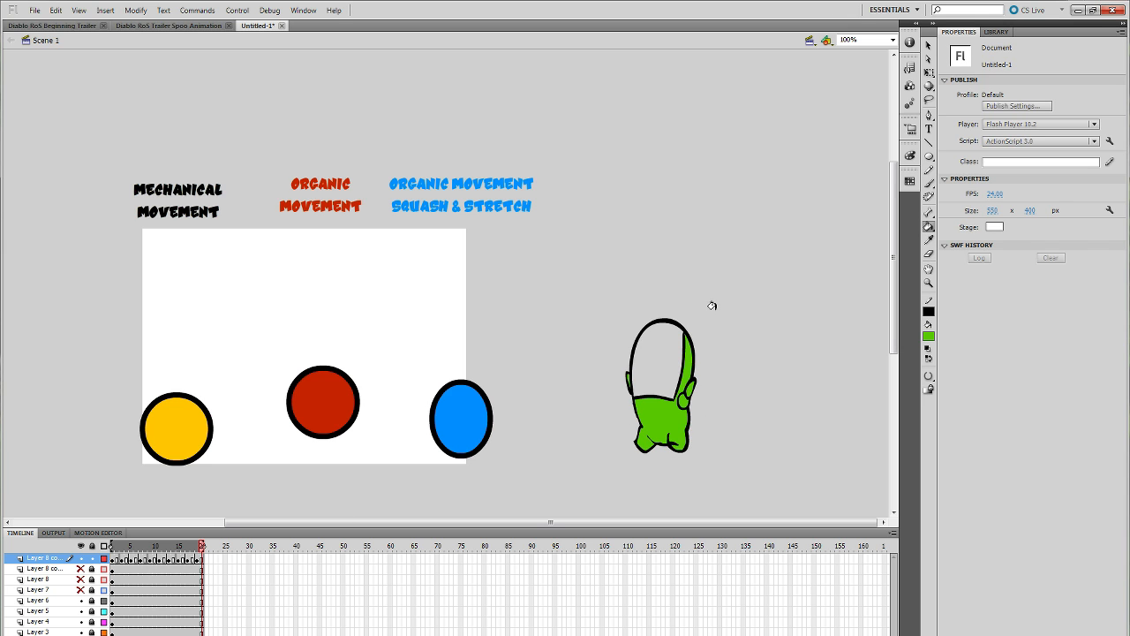
{"action": "key", "text": "Return"}
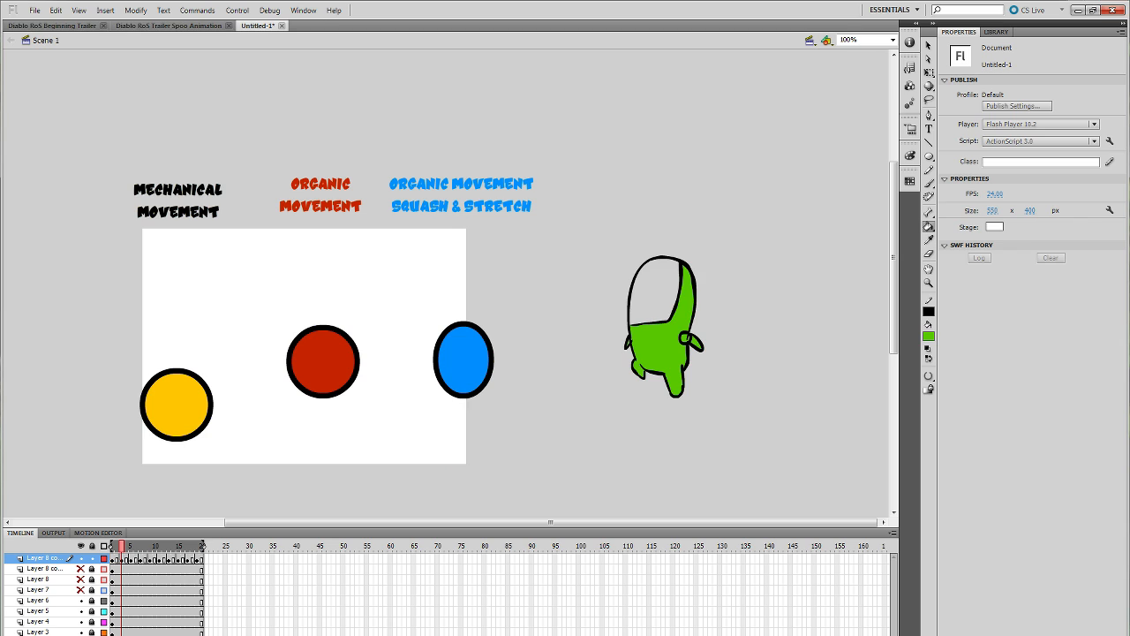
{"action": "key", "text": "Return"}
{"action": "left_click_drag", "start_coordinate": [121, 552], "coordinate": [116, 551]}
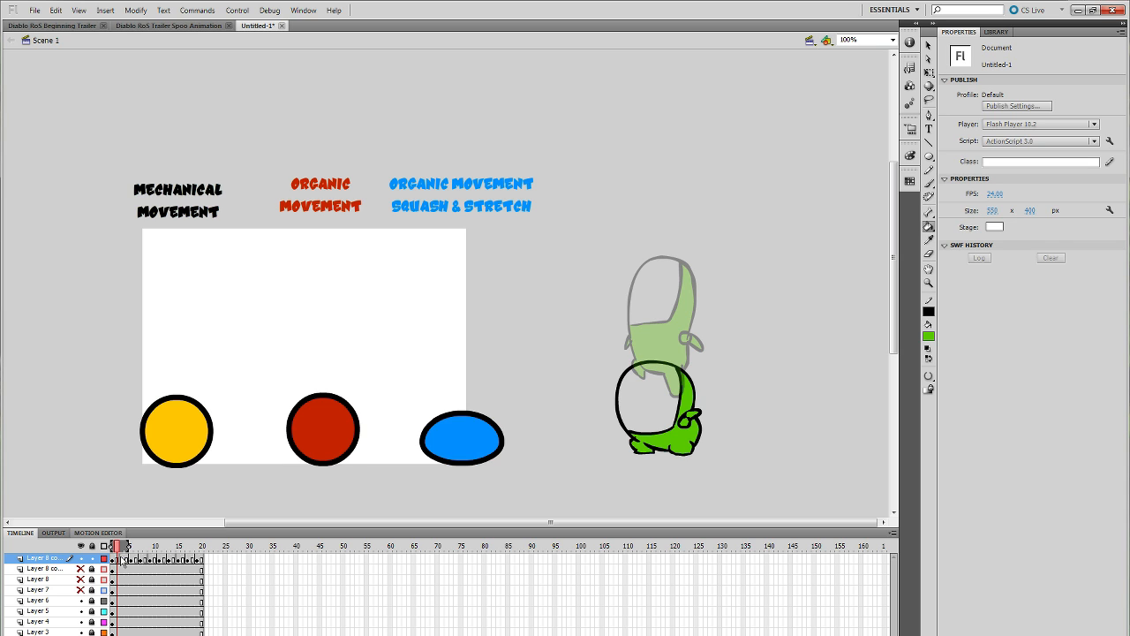
{"action": "key", "text": "Return"}
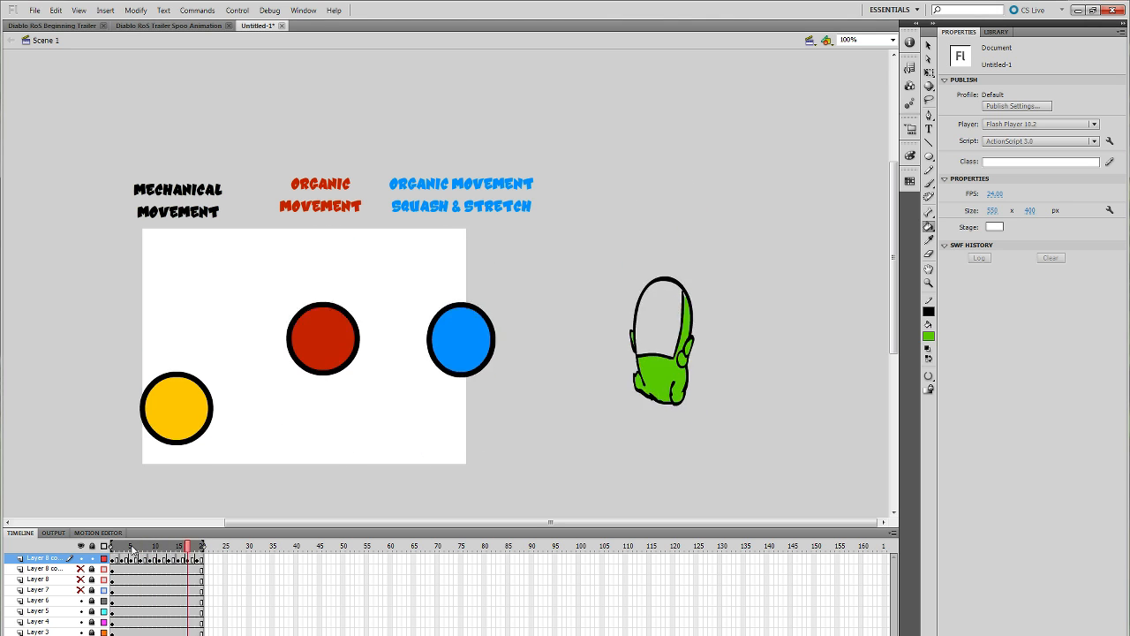
{"action": "key", "text": "Return"}
Step: Turn on onion skinning at frame 2 and set up the Brush tool with a black fill
{"action": "left_click", "coordinate": [137, 635]}
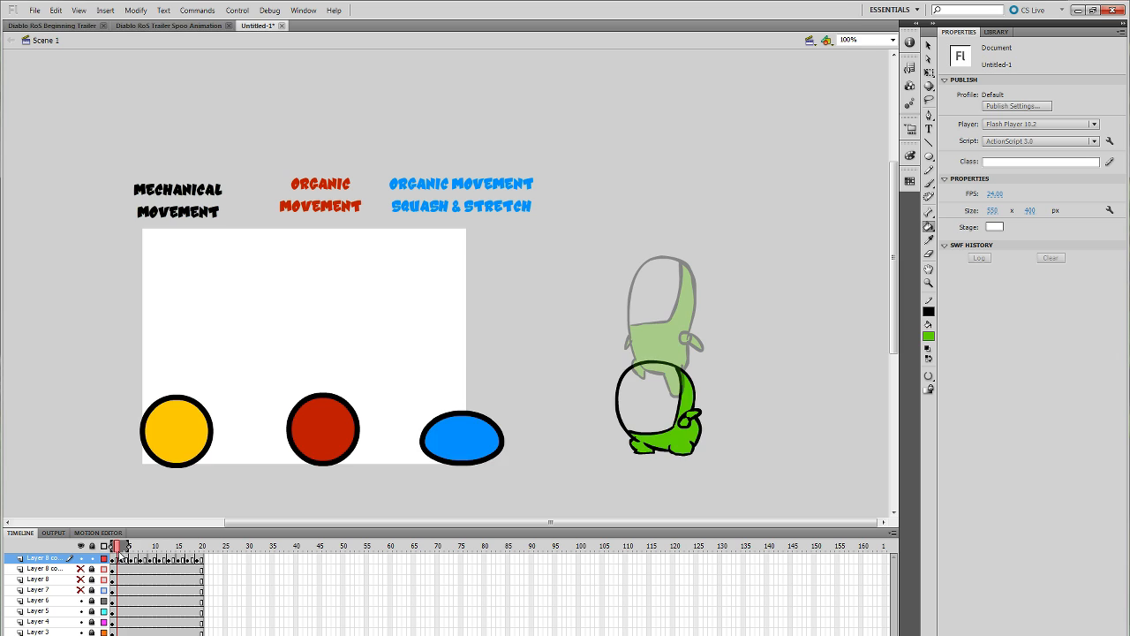
{"action": "left_click", "coordinate": [932, 335]}
{"action": "left_click", "coordinate": [943, 364]}
{"action": "left_click", "coordinate": [929, 182]}
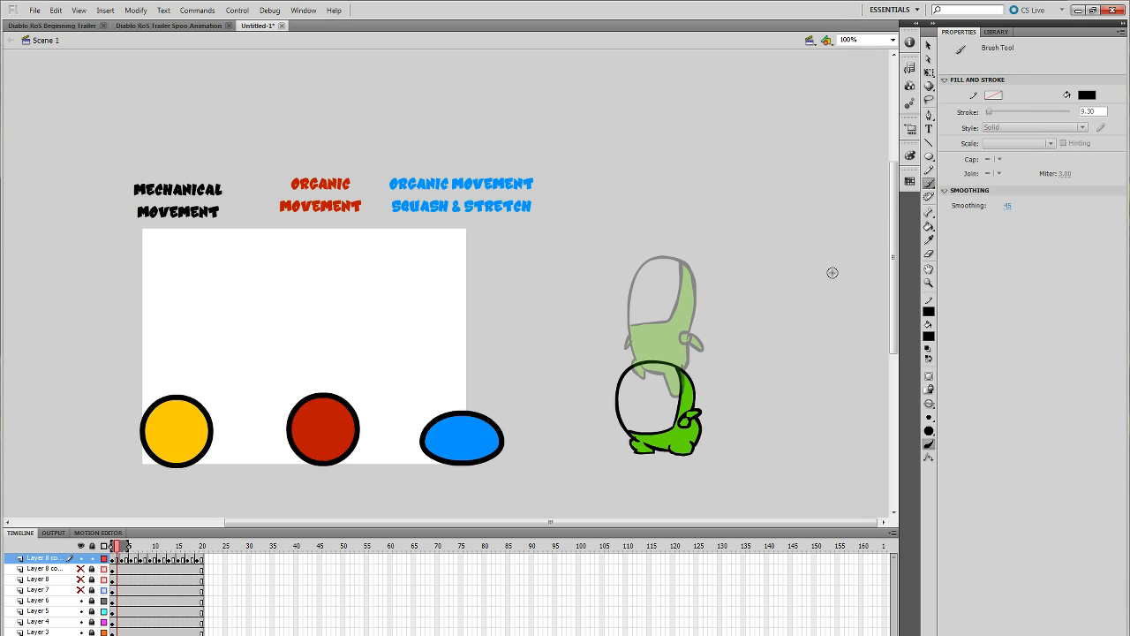
Step: Add a new layer and brush two vertical guide lines marking the face width of the squashed pose
{"action": "left_click", "coordinate": [11, 634]}
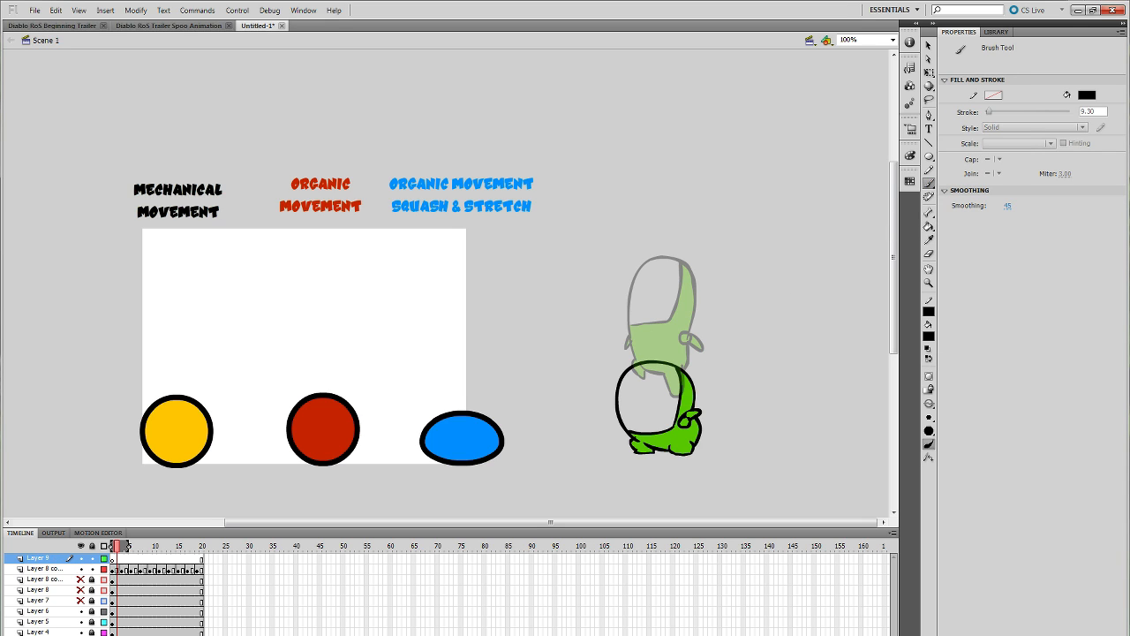
{"action": "left_click_drag", "start_coordinate": [681, 426], "coordinate": [678, 122]}
{"action": "left_click_drag", "start_coordinate": [621, 432], "coordinate": [626, 76]}
{"action": "key", "text": "ctrl+z"}
{"action": "left_click_drag", "start_coordinate": [614, 426], "coordinate": [615, 172]}
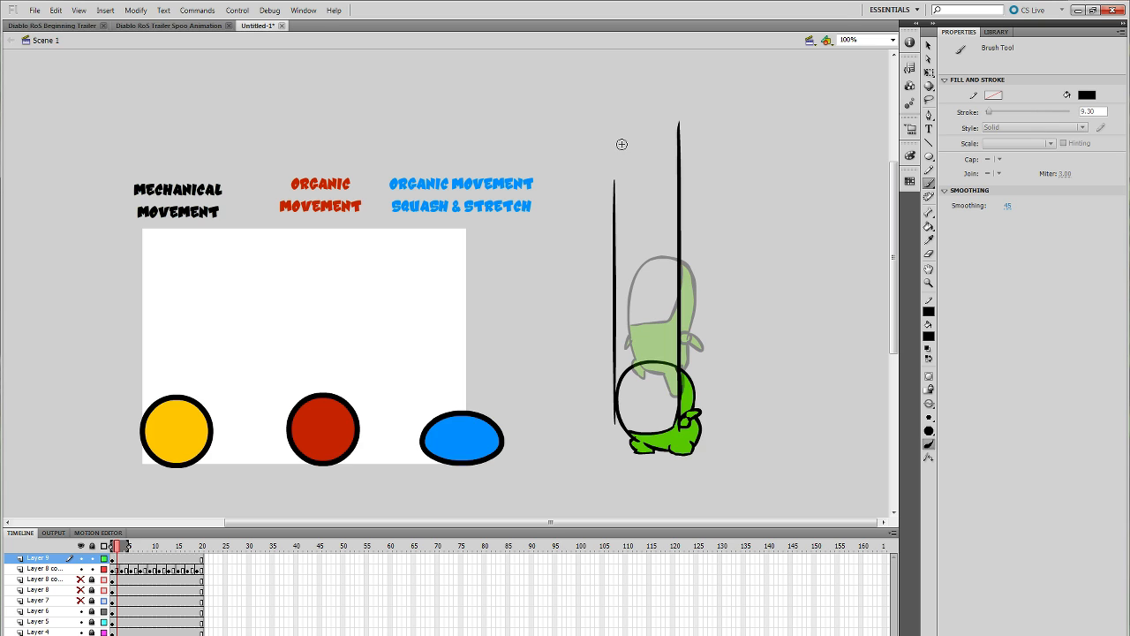
Step: Brush a third vertical guide line at the back edge of the face of the frame 8 pose
{"action": "left_click", "coordinate": [124, 548]}
{"action": "mouse_move", "coordinate": [124, 550]}
{"action": "left_mouse_down"}
{"action": "mouse_move", "coordinate": [135, 550]}
{"action": "mouse_move", "coordinate": [113, 563]}
{"action": "mouse_move", "coordinate": [146, 550]}
{"action": "left_mouse_up"}
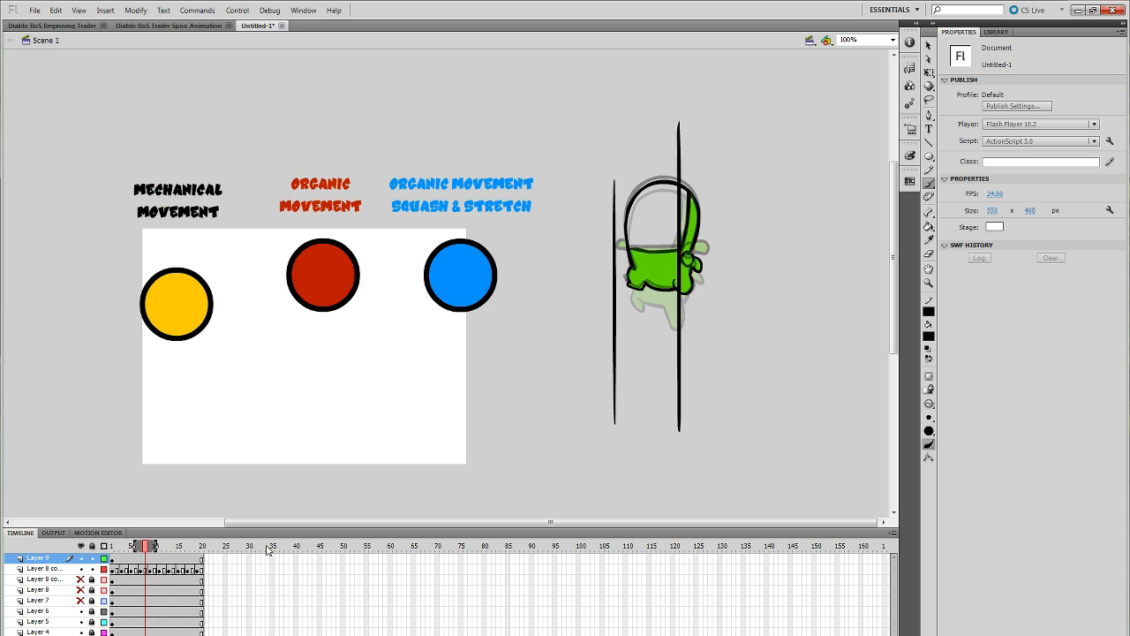
{"action": "left_click_drag", "start_coordinate": [689, 157], "coordinate": [690, 375]}
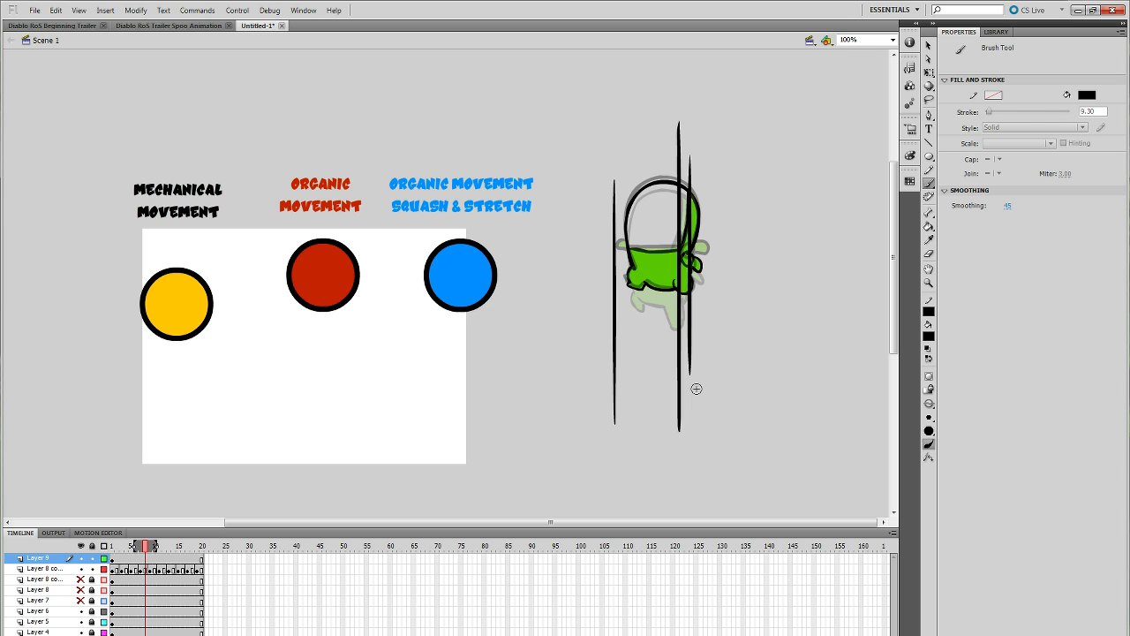
Step: Compare the frame 17 pose with the guide lines, delete the guide-line layer, and scrub through the falling poses
{"action": "left_click_drag", "start_coordinate": [145, 552], "coordinate": [188, 562]}
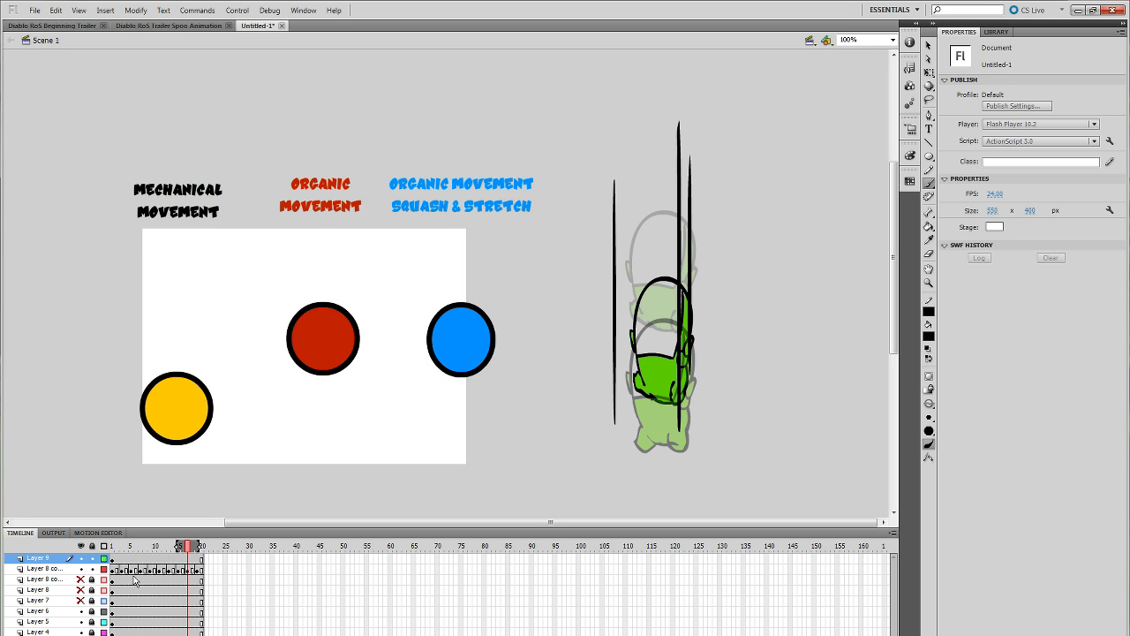
{"action": "left_click", "coordinate": [45, 634]}
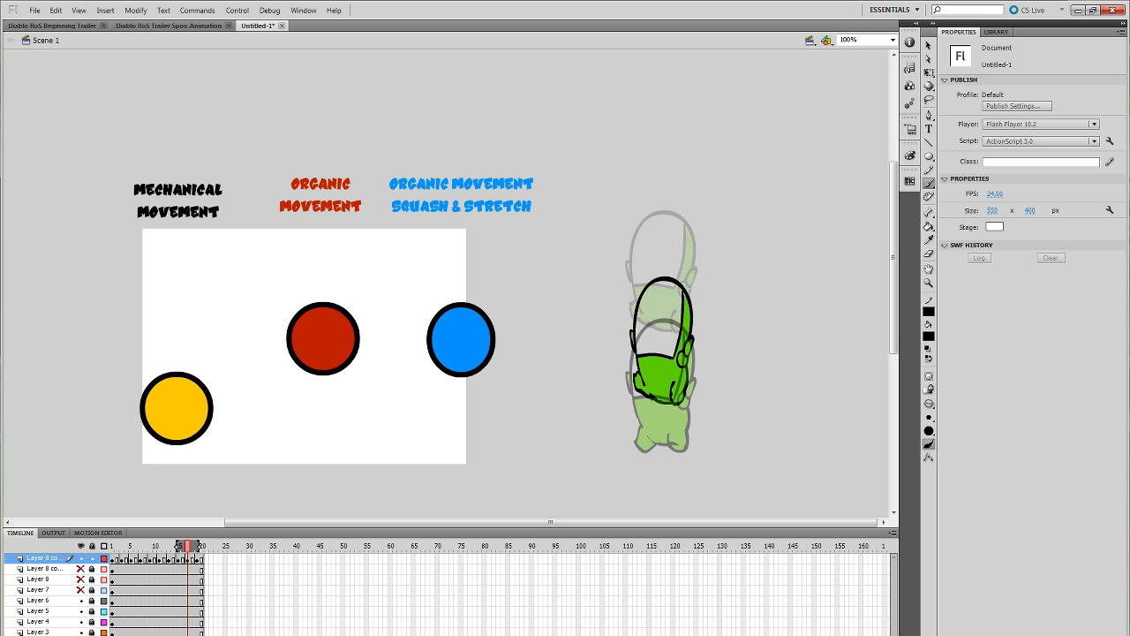
{"action": "left_click_drag", "start_coordinate": [153, 548], "coordinate": [186, 548]}
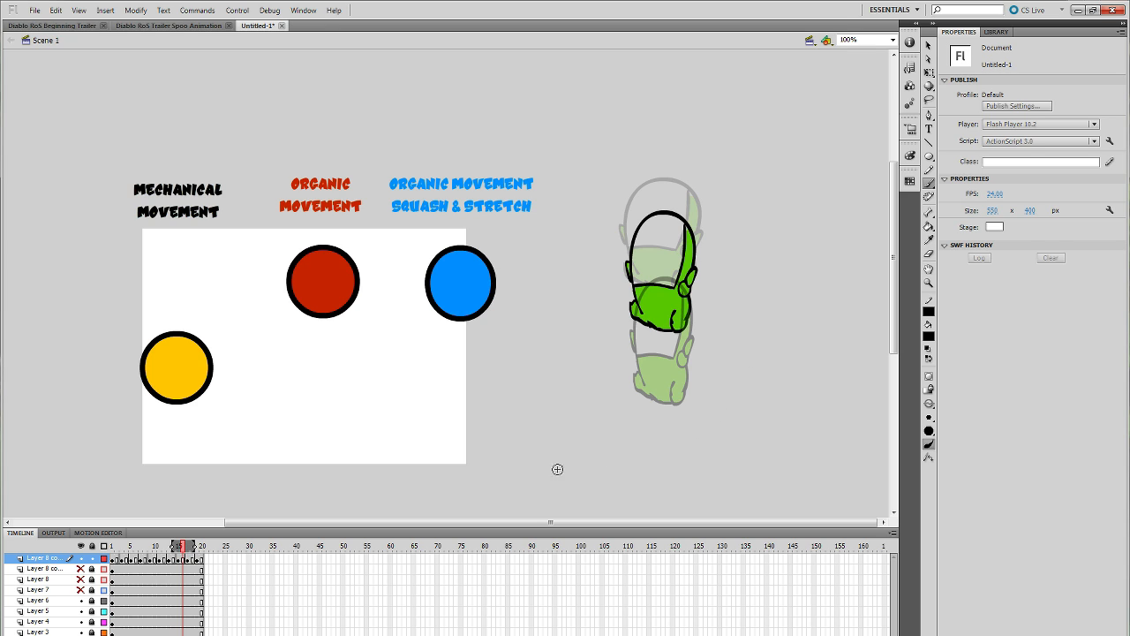
Step: Hand-letter "CARBOTANIMATION" in black below the character
{"action": "mouse_move", "coordinate": [559, 457]}
{"action": "left_mouse_down"}
{"action": "mouse_move", "coordinate": [563, 468]}
{"action": "mouse_move", "coordinate": [632, 464]}
{"action": "left_mouse_up"}
{"action": "key", "text": "ctrl+z"}
{"action": "left_click_drag", "start_coordinate": [633, 464], "coordinate": [645, 459]}
{"action": "mouse_move", "coordinate": [650, 449]}
{"action": "left_mouse_down"}
{"action": "mouse_move", "coordinate": [648, 462]}
{"action": "mouse_move", "coordinate": [662, 465]}
{"action": "left_mouse_up"}
{"action": "left_click_drag", "start_coordinate": [665, 450], "coordinate": [703, 438]}
{"action": "mouse_move", "coordinate": [692, 439]}
{"action": "left_mouse_down"}
{"action": "mouse_move", "coordinate": [692, 454]}
{"action": "mouse_move", "coordinate": [715, 438]}
{"action": "mouse_move", "coordinate": [722, 456]}
{"action": "left_mouse_up"}
{"action": "mouse_move", "coordinate": [726, 456]}
{"action": "left_mouse_down"}
{"action": "mouse_move", "coordinate": [744, 440]}
{"action": "mouse_move", "coordinate": [750, 456]}
{"action": "mouse_move", "coordinate": [792, 454]}
{"action": "mouse_move", "coordinate": [808, 436]}
{"action": "left_mouse_up"}
{"action": "mouse_move", "coordinate": [800, 438]}
{"action": "left_mouse_down"}
{"action": "mouse_move", "coordinate": [801, 454]}
{"action": "mouse_move", "coordinate": [822, 447]}
{"action": "left_mouse_up"}
{"action": "left_click_drag", "start_coordinate": [836, 436], "coordinate": [863, 428]}
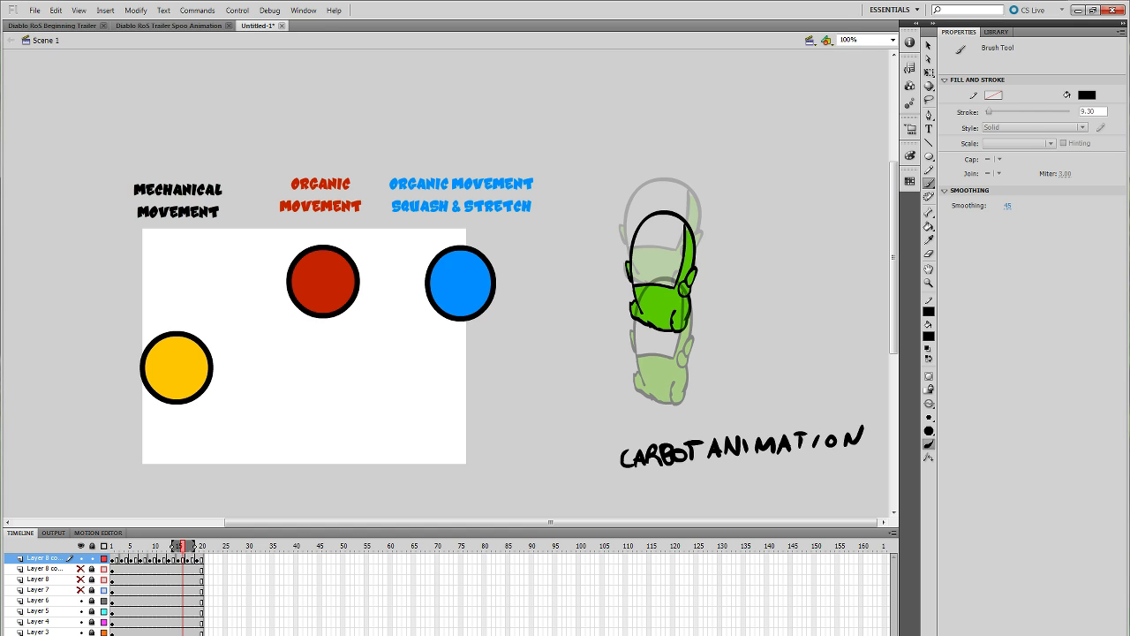
Step: Hand-letter "TWITTER.COM/" in front of the "CARBOTANIMATION" lettering
{"action": "mouse_move", "coordinate": [572, 460]}
{"action": "left_mouse_down"}
{"action": "mouse_move", "coordinate": [571, 472]}
{"action": "mouse_move", "coordinate": [570, 459]}
{"action": "left_mouse_up"}
{"action": "key", "text": "ctrl+z"}
{"action": "left_click_drag", "start_coordinate": [497, 459], "coordinate": [519, 457]}
{"action": "mouse_move", "coordinate": [507, 459]}
{"action": "left_mouse_down"}
{"action": "mouse_move", "coordinate": [508, 476]}
{"action": "mouse_move", "coordinate": [555, 456]}
{"action": "left_mouse_up"}
{"action": "mouse_move", "coordinate": [548, 457]}
{"action": "left_mouse_down"}
{"action": "mouse_move", "coordinate": [548, 474]}
{"action": "mouse_move", "coordinate": [567, 455]}
{"action": "left_mouse_up"}
{"action": "left_click_drag", "start_coordinate": [562, 456], "coordinate": [569, 470]}
{"action": "left_click_drag", "start_coordinate": [576, 456], "coordinate": [587, 467]}
{"action": "mouse_move", "coordinate": [595, 453]}
{"action": "left_mouse_down"}
{"action": "mouse_move", "coordinate": [593, 468]}
{"action": "mouse_move", "coordinate": [603, 455]}
{"action": "mouse_move", "coordinate": [618, 468]}
{"action": "left_mouse_up"}
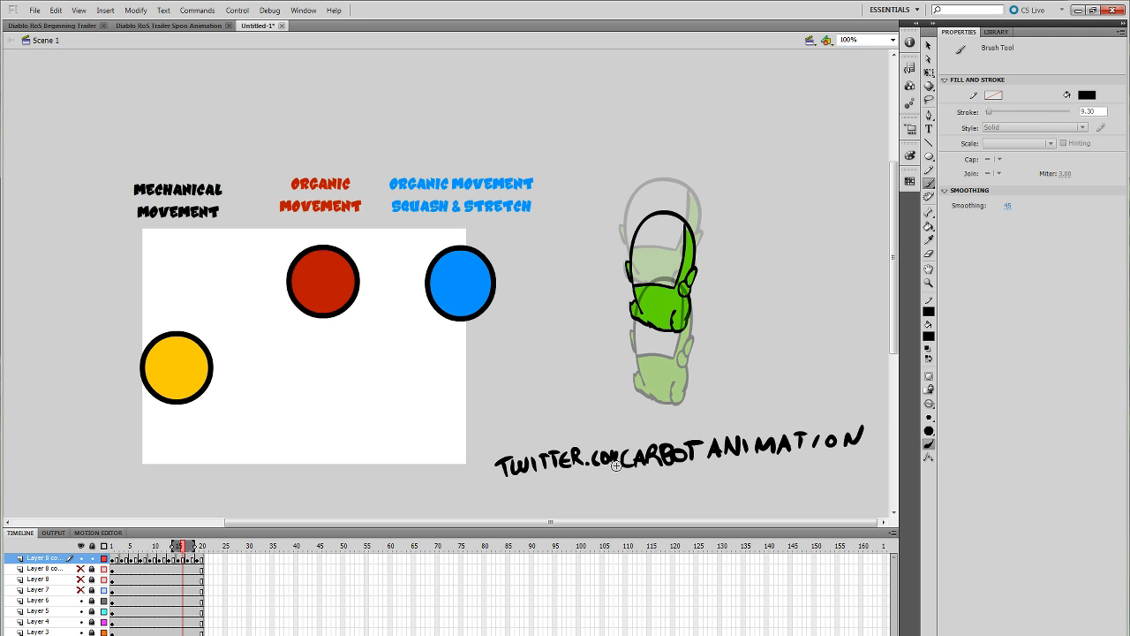
{"action": "left_click_drag", "start_coordinate": [633, 417], "coordinate": [617, 471]}
Step: Hand-letter "FACEBOOK.COM" on a second line below the Twitter address
{"action": "scroll", "coordinate": [646, 402], "scroll_direction": "down", "scroll_amount": 3}
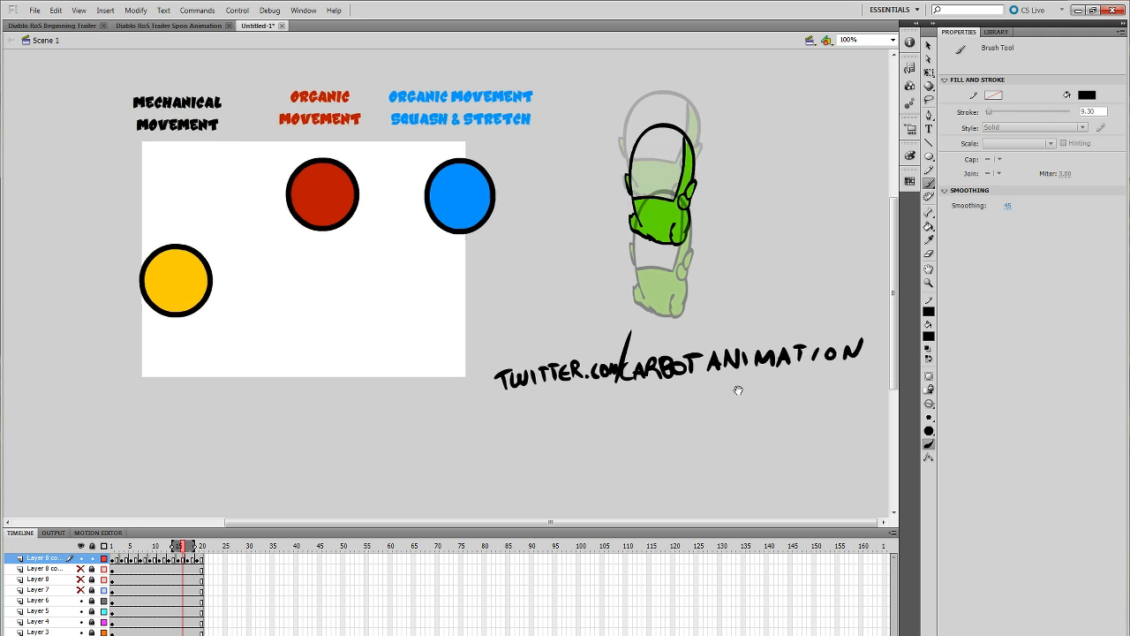
{"action": "left_click_drag", "start_coordinate": [497, 414], "coordinate": [495, 442]}
{"action": "left_click_drag", "start_coordinate": [495, 412], "coordinate": [520, 409]}
{"action": "mouse_move", "coordinate": [497, 427]}
{"action": "left_mouse_down"}
{"action": "mouse_move", "coordinate": [531, 439]}
{"action": "mouse_move", "coordinate": [576, 418]}
{"action": "left_mouse_up"}
{"action": "left_click_drag", "start_coordinate": [590, 417], "coordinate": [597, 431]}
{"action": "mouse_move", "coordinate": [592, 411]}
{"action": "left_mouse_down"}
{"action": "mouse_move", "coordinate": [608, 404]}
{"action": "mouse_move", "coordinate": [619, 425]}
{"action": "mouse_move", "coordinate": [633, 418]}
{"action": "left_mouse_up"}
{"action": "left_click", "coordinate": [622, 421]}
{"action": "mouse_move", "coordinate": [649, 407]}
{"action": "left_mouse_down"}
{"action": "mouse_move", "coordinate": [674, 409]}
{"action": "mouse_move", "coordinate": [676, 424]}
{"action": "left_mouse_up"}
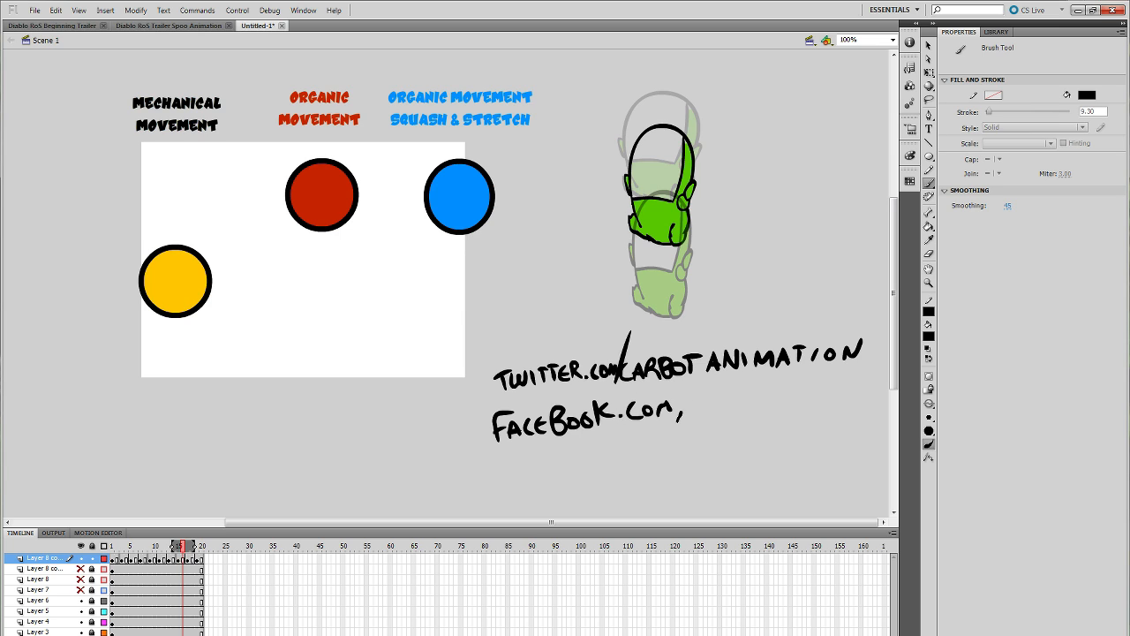
Step: Continue the Facebook address with the brushed lettering "/CARBOTANIMAT", redoing the faulty strokes
{"action": "mouse_move", "coordinate": [692, 386]}
{"action": "left_mouse_down"}
{"action": "mouse_move", "coordinate": [677, 423]}
{"action": "mouse_move", "coordinate": [699, 415]}
{"action": "left_mouse_up"}
{"action": "mouse_move", "coordinate": [711, 412]}
{"action": "left_mouse_down"}
{"action": "mouse_move", "coordinate": [721, 392]}
{"action": "mouse_move", "coordinate": [730, 412]}
{"action": "left_mouse_up"}
{"action": "left_click_drag", "start_coordinate": [715, 405], "coordinate": [734, 412]}
{"action": "mouse_move", "coordinate": [735, 396]}
{"action": "left_mouse_down"}
{"action": "mouse_move", "coordinate": [747, 413]}
{"action": "mouse_move", "coordinate": [734, 411]}
{"action": "left_mouse_up"}
{"action": "key", "text": "ctrl+z"}
{"action": "key", "text": "ctrl+z"}
{"action": "left_click_drag", "start_coordinate": [733, 394], "coordinate": [755, 410]}
{"action": "mouse_move", "coordinate": [755, 391]}
{"action": "left_mouse_down"}
{"action": "mouse_move", "coordinate": [755, 412]}
{"action": "mouse_move", "coordinate": [801, 385]}
{"action": "left_mouse_up"}
{"action": "left_click_drag", "start_coordinate": [792, 387], "coordinate": [790, 408]}
{"action": "mouse_move", "coordinate": [804, 408]}
{"action": "left_mouse_down"}
{"action": "mouse_move", "coordinate": [811, 388]}
{"action": "mouse_move", "coordinate": [820, 407]}
{"action": "left_mouse_up"}
{"action": "mouse_move", "coordinate": [825, 407]}
{"action": "left_mouse_down"}
{"action": "mouse_move", "coordinate": [825, 389]}
{"action": "mouse_move", "coordinate": [837, 388]}
{"action": "left_mouse_up"}
{"action": "mouse_move", "coordinate": [844, 388]}
{"action": "left_mouse_down"}
{"action": "mouse_move", "coordinate": [844, 405]}
{"action": "mouse_move", "coordinate": [885, 399]}
{"action": "left_mouse_up"}
{"action": "left_click_drag", "start_coordinate": [877, 383], "coordinate": [891, 380]}
Step: Finish the Facebook address by brushing the closing letters "IONS"
{"action": "left_click_drag", "start_coordinate": [830, 522], "coordinate": [886, 507]}
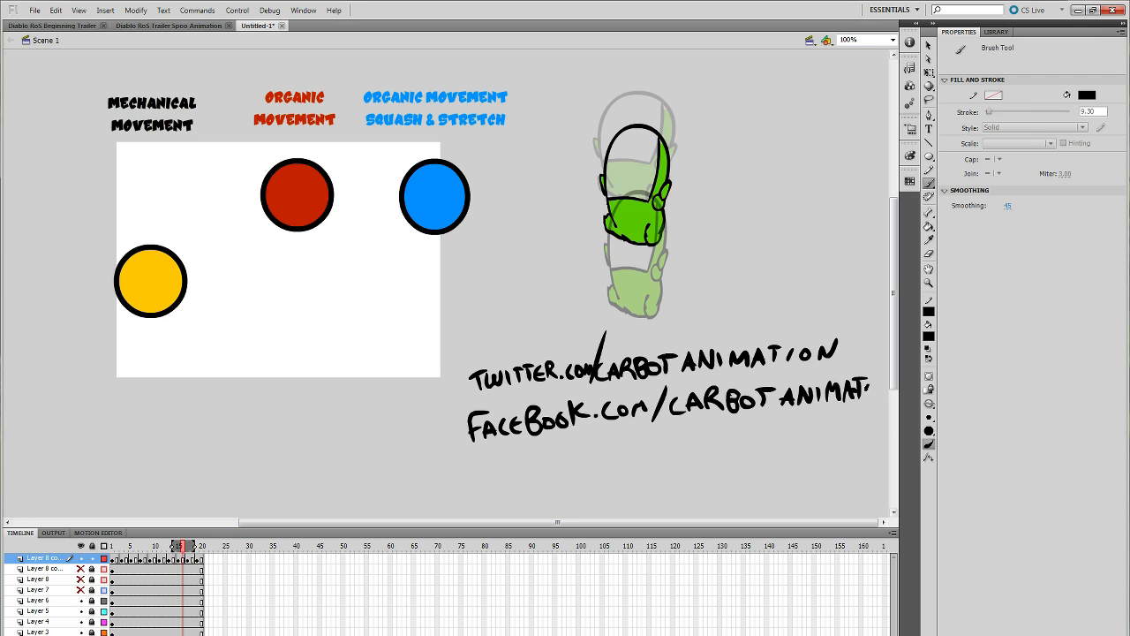
{"action": "left_click_drag", "start_coordinate": [877, 386], "coordinate": [879, 394]}
{"action": "left_click_drag", "start_coordinate": [857, 522], "coordinate": [885, 516]}
{"action": "mouse_move", "coordinate": [873, 383]}
{"action": "left_mouse_down"}
{"action": "mouse_move", "coordinate": [873, 397]}
{"action": "mouse_move", "coordinate": [884, 382]}
{"action": "left_mouse_up"}
{"action": "left_click_drag", "start_coordinate": [859, 517], "coordinate": [876, 516]}
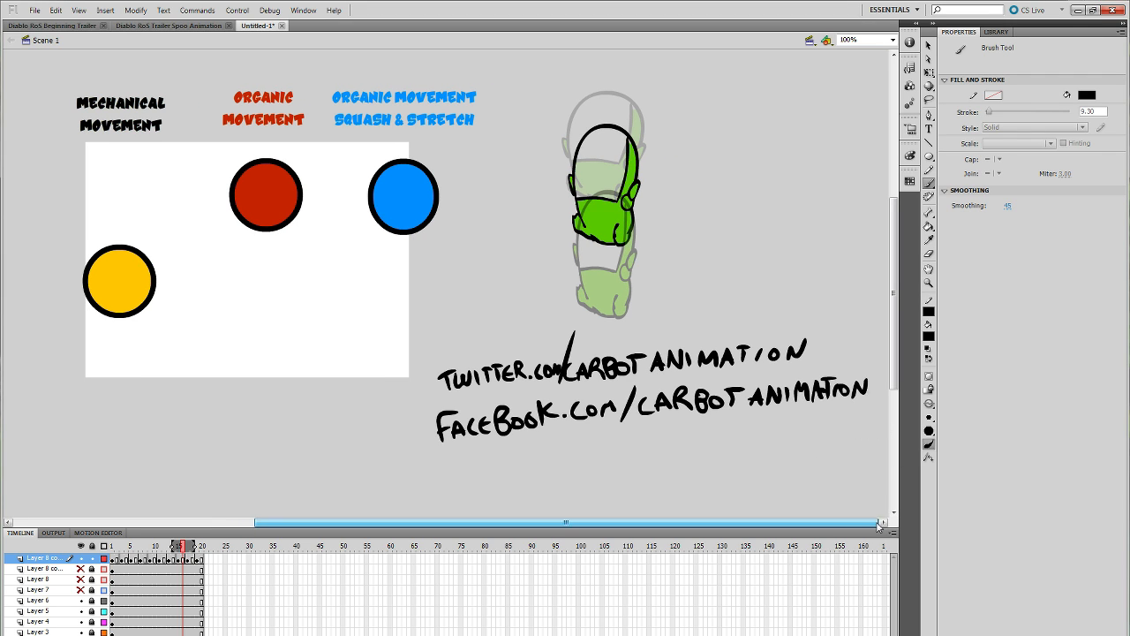
{"action": "left_click_drag", "start_coordinate": [884, 371], "coordinate": [874, 397]}
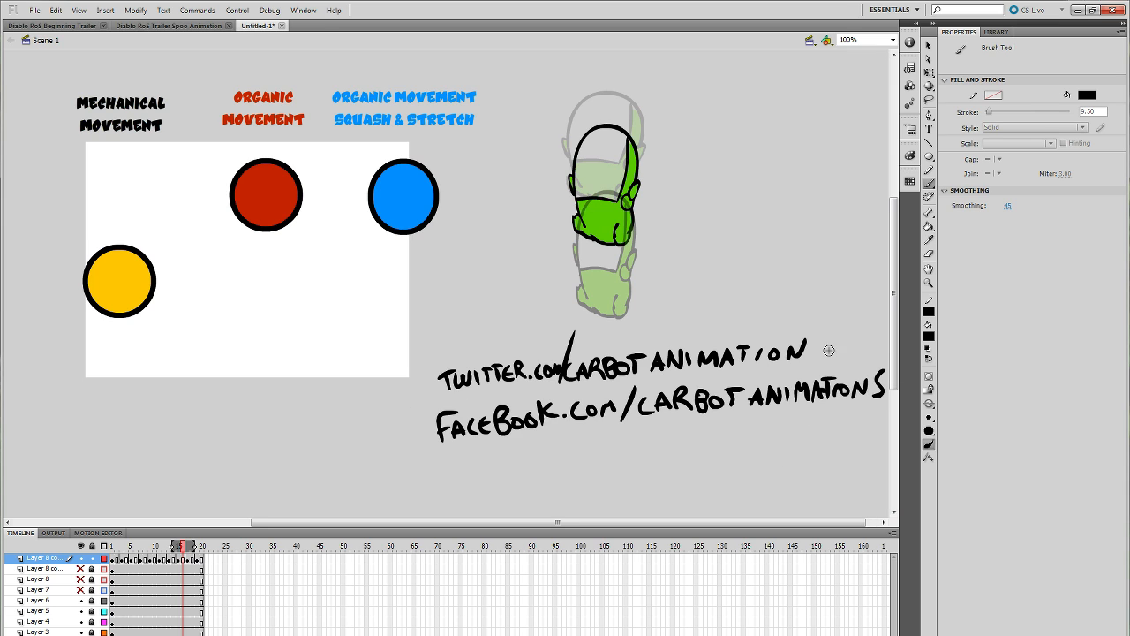
Step: Brush a long line outward from each end of the Twitter address
{"action": "left_click_drag", "start_coordinate": [814, 349], "coordinate": [888, 348]}
{"action": "left_click_drag", "start_coordinate": [441, 381], "coordinate": [291, 412]}
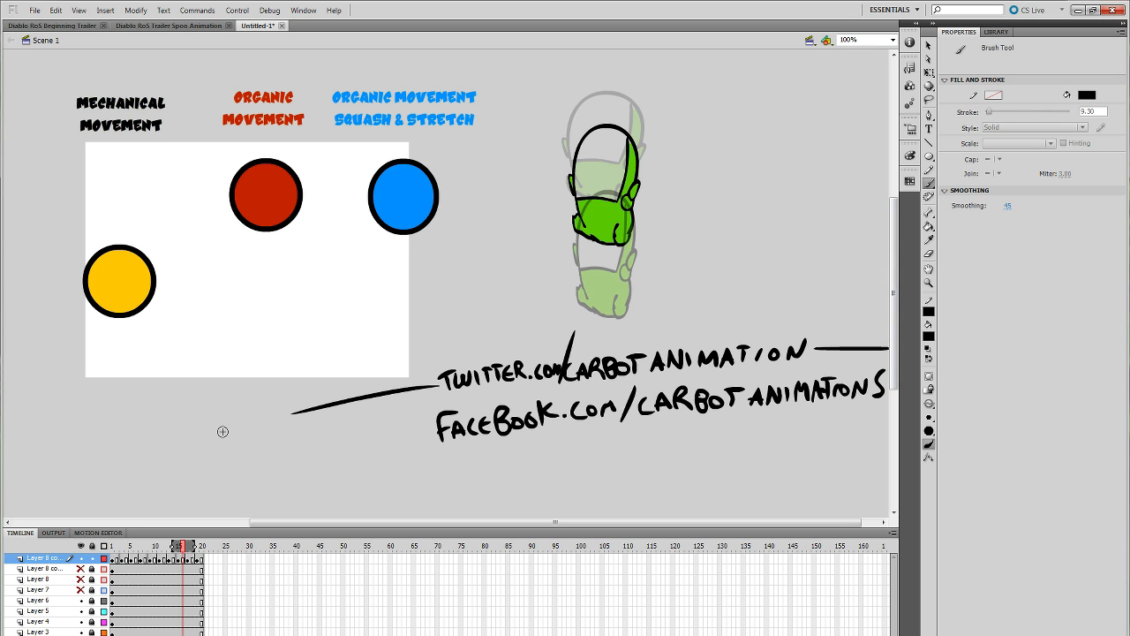
{"action": "key", "text": "space"}
{"action": "left_click_drag", "start_coordinate": [634, 440], "coordinate": [628, 454]}
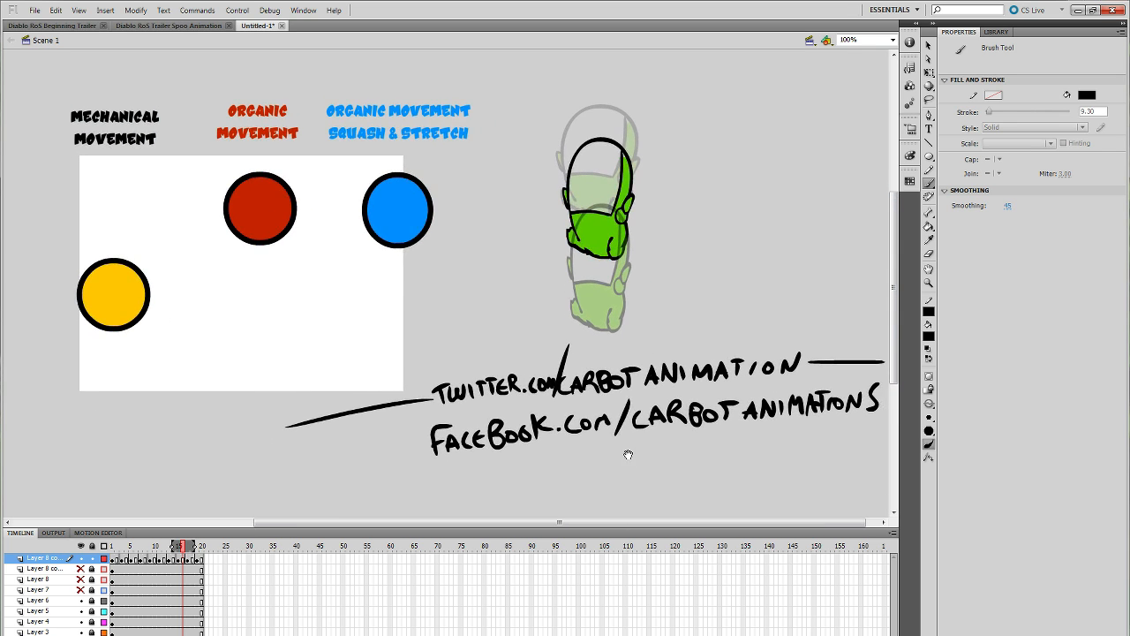